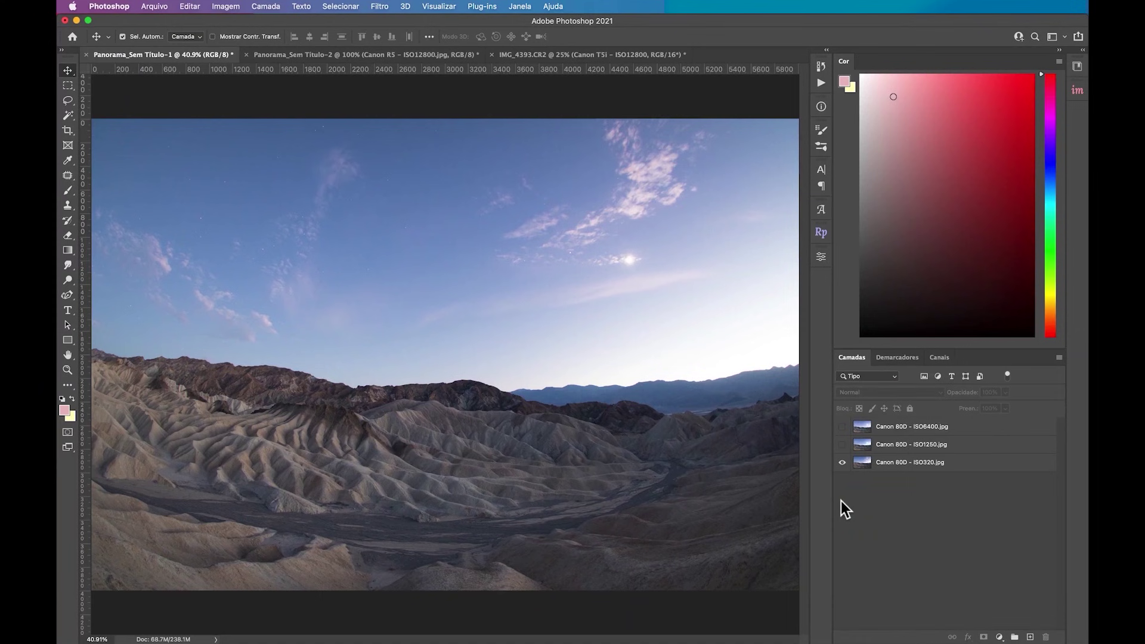
Step: Toggle the ISO1250 layer's visibility over the ISO320 landscape panorama
left_click(842, 446)
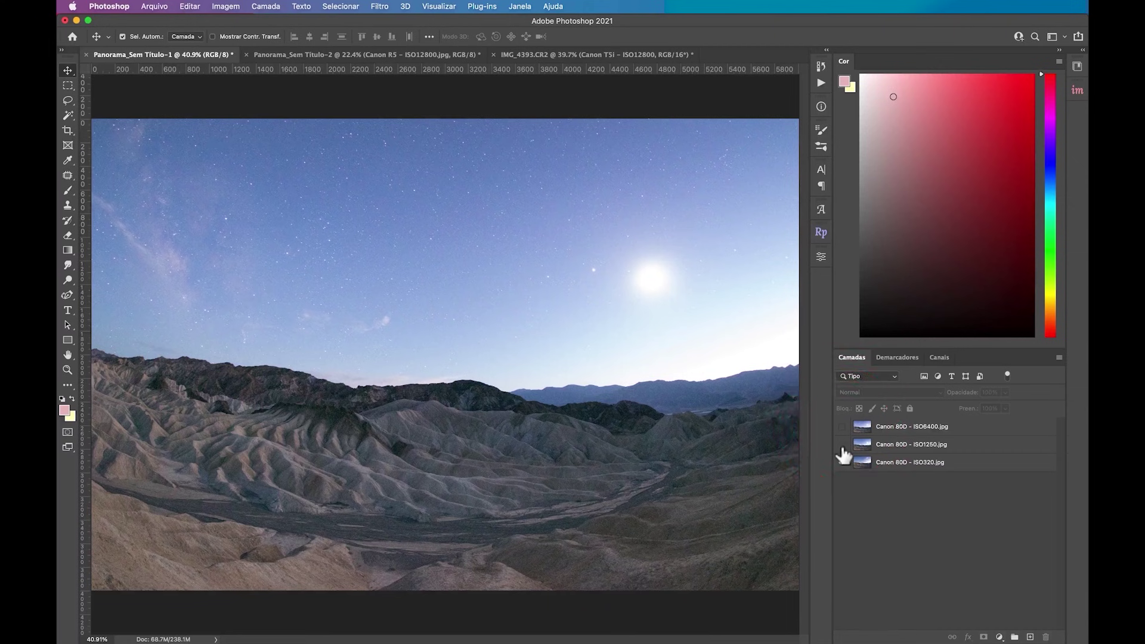
Step: Show the ISO320 panorama layer at 200% and pan across its detail
left_click(842, 446)
key("ctrl+1")
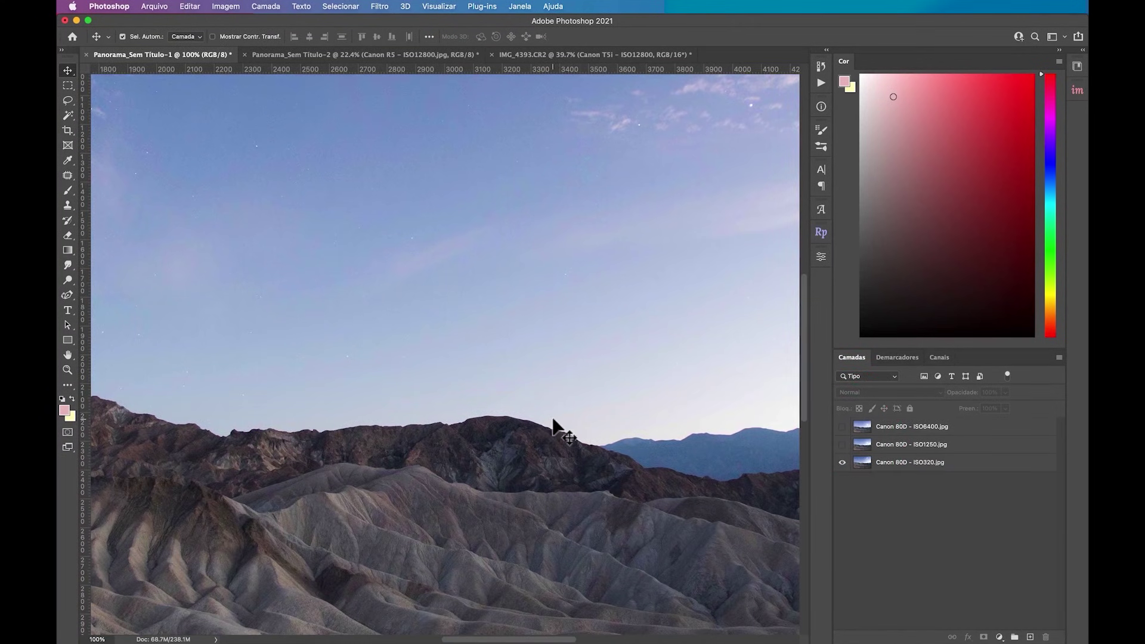
key("ctrl+plus")
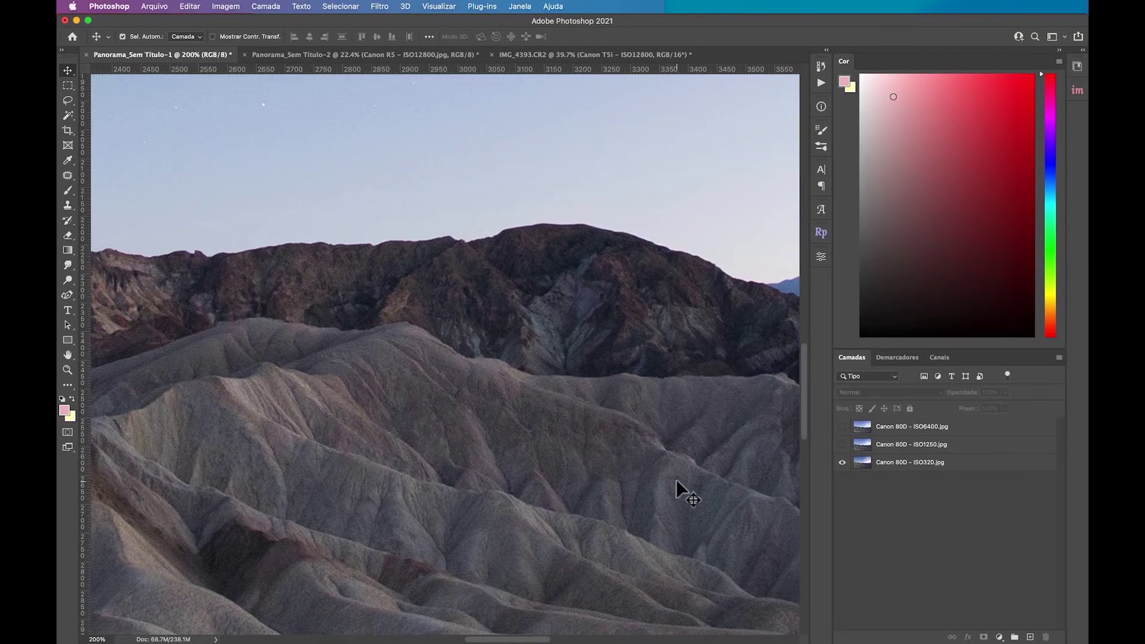
scroll(676, 478, "right", 2)
scroll(677, 478, "right", 2)
scroll(676, 478, "right", 2)
scroll(676, 478, "right", 2)
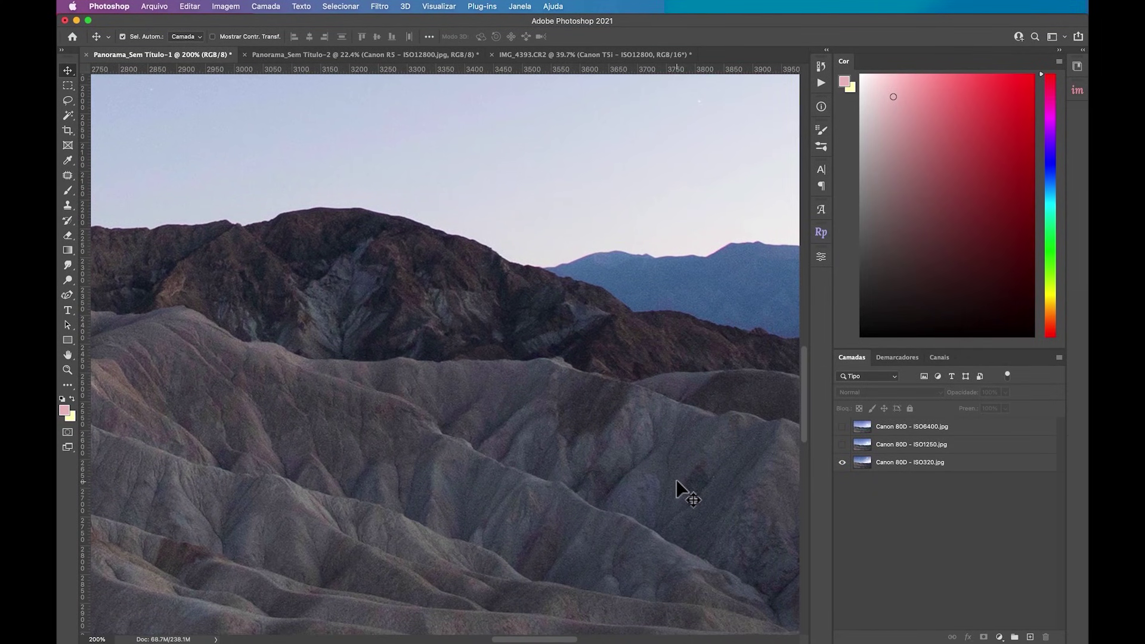
scroll(676, 480, "down", 3)
scroll(675, 480, "down", 3)
scroll(675, 480, "down", 3)
scroll(675, 480, "left", 2)
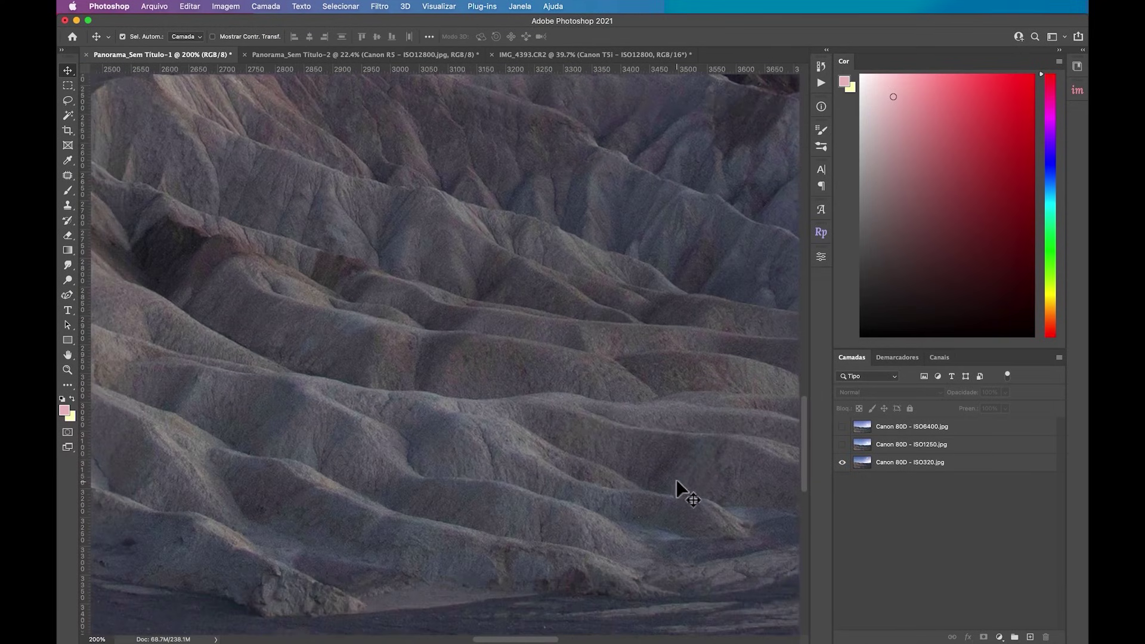
scroll(676, 479, "down", 3)
scroll(676, 478, "left", 2)
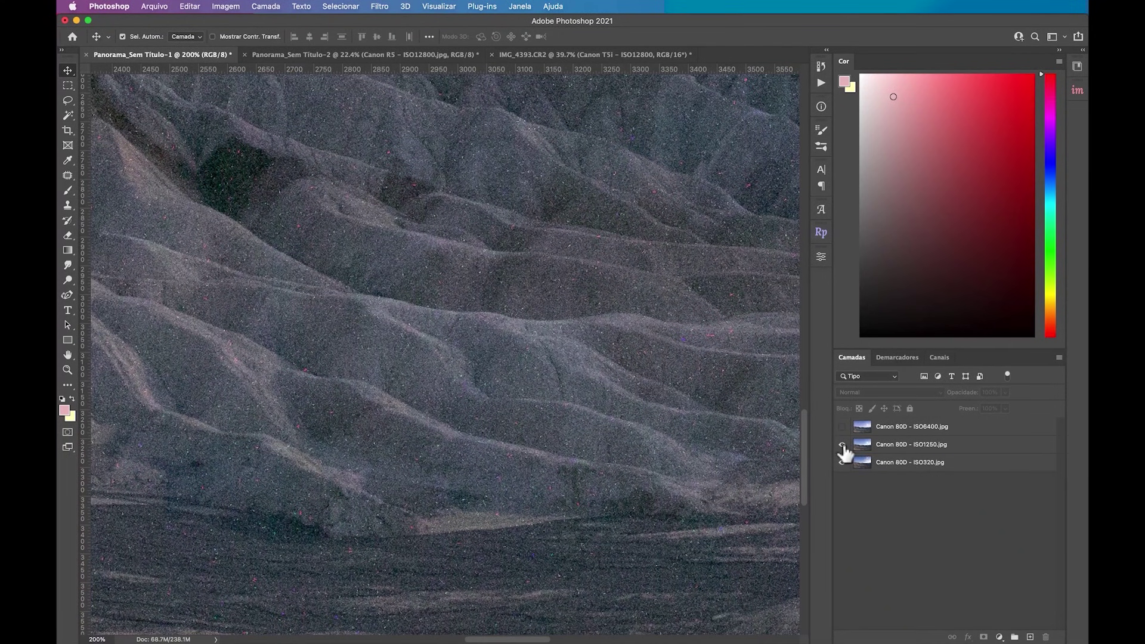
Step: Toggle the ISO1250 and ISO6400 layers to compare grain, then fit the panorama on screen
left_click(843, 444)
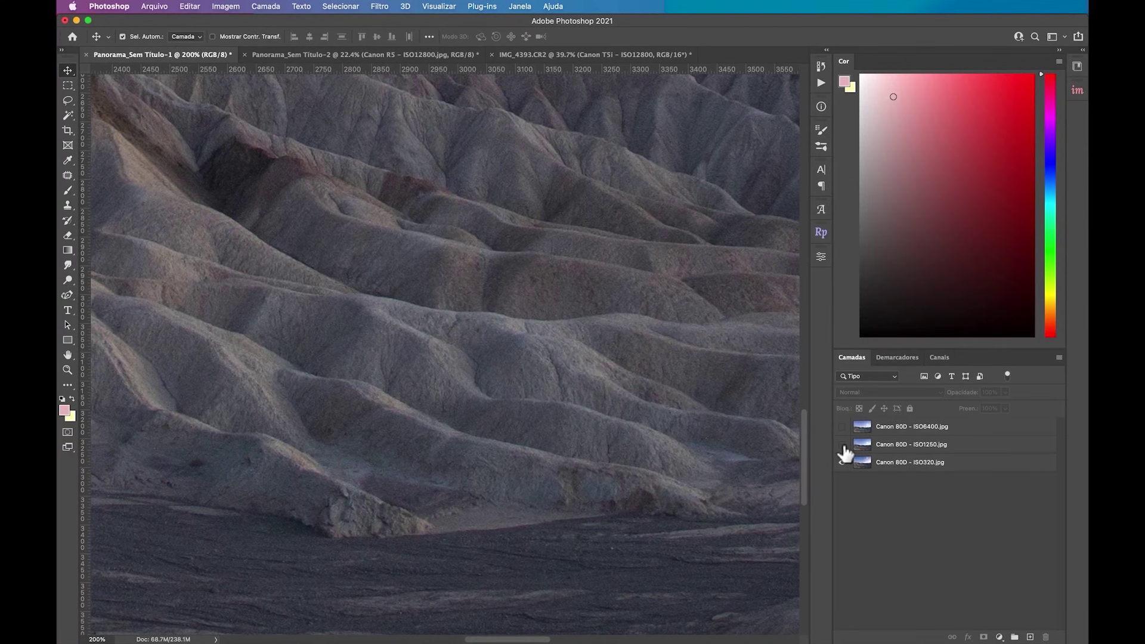
left_click(842, 444)
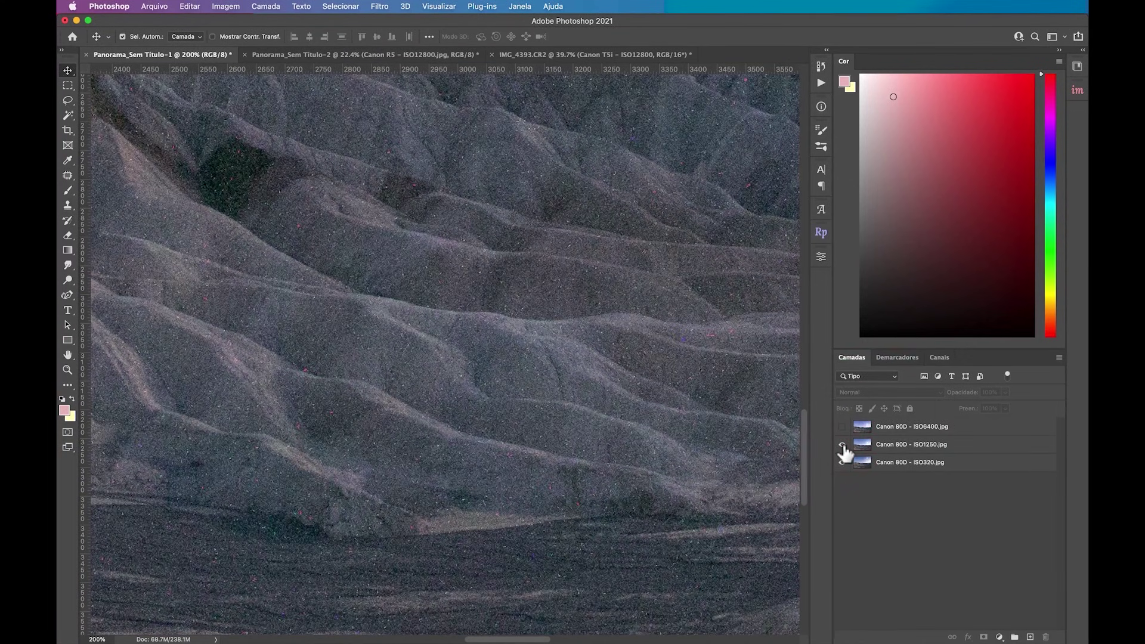
scroll(626, 454, "up", 10)
scroll(626, 455, "right", 5)
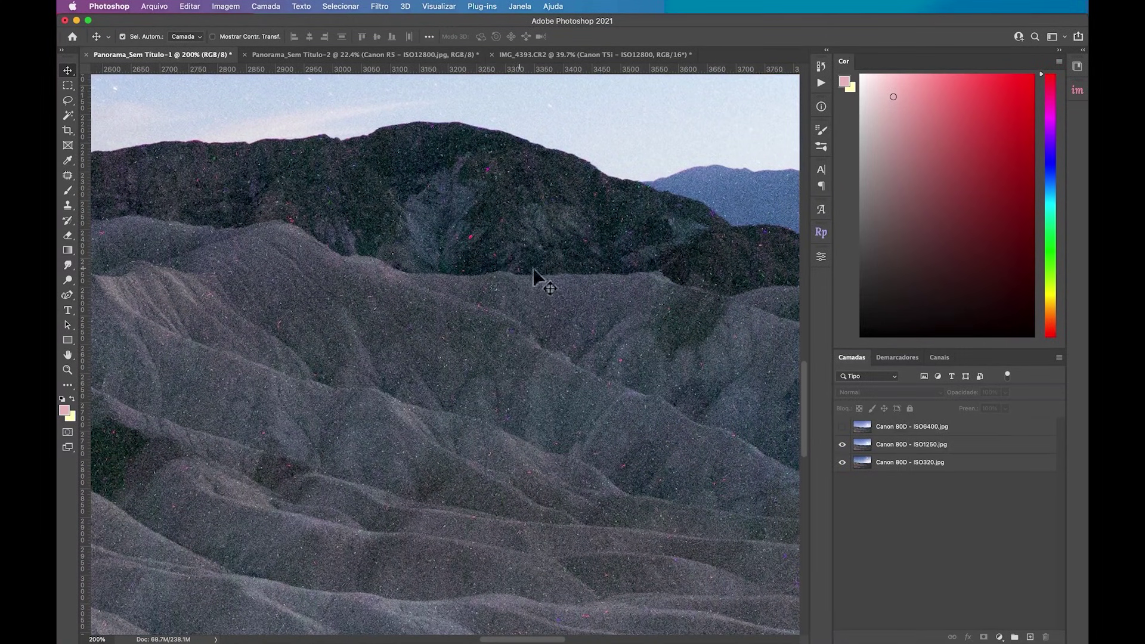
left_click(842, 444)
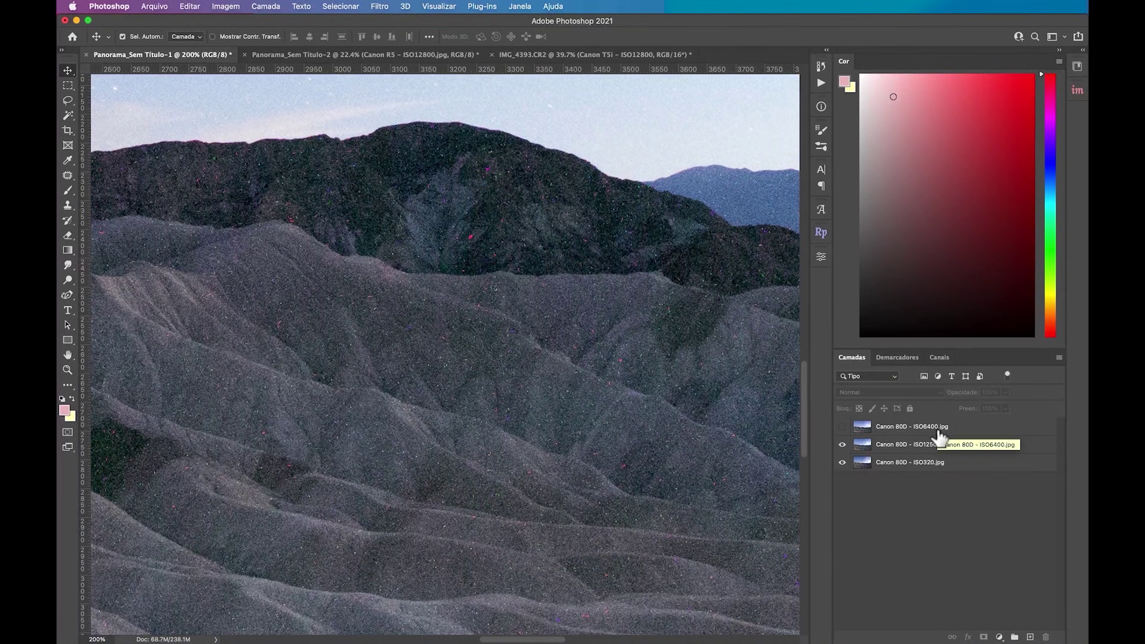
left_click(842, 427)
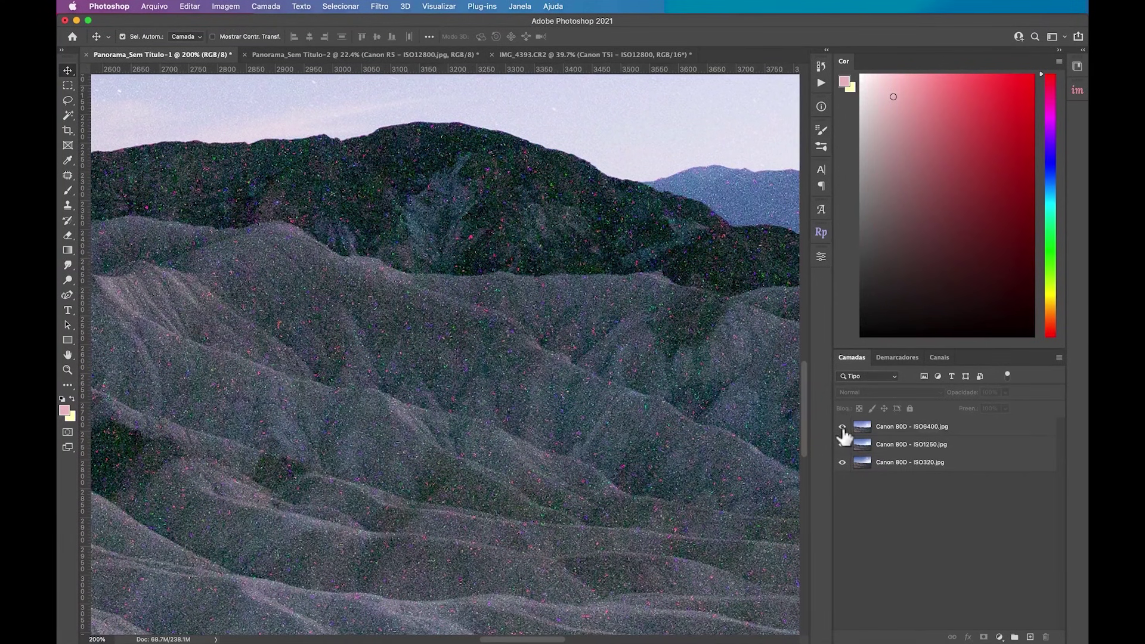
left_click(842, 463, "alt")
key("super+0")
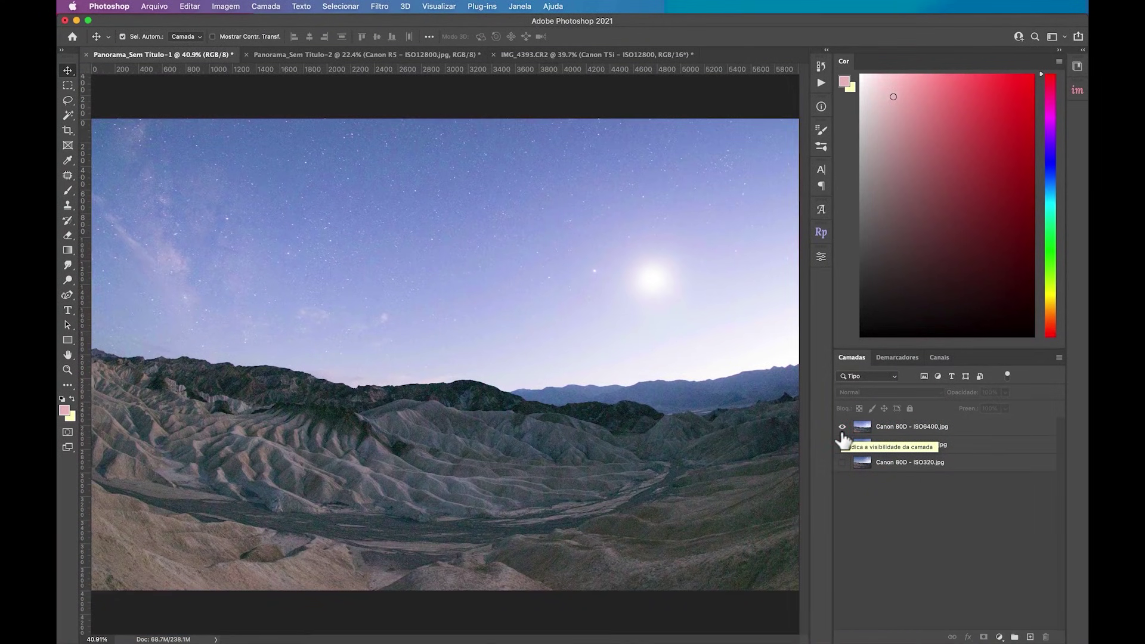
Step: In the sign-scene document, zoom in and leave only the ISO400 layer visible
key("ctrl+Tab")
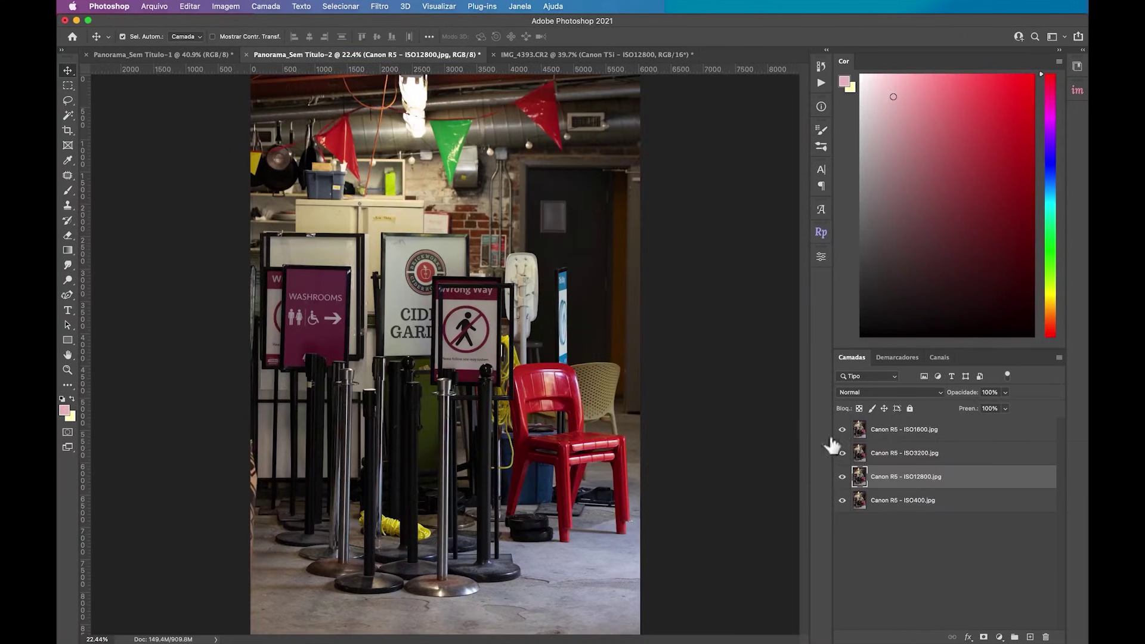
key("super+plus")
key("super+plus")
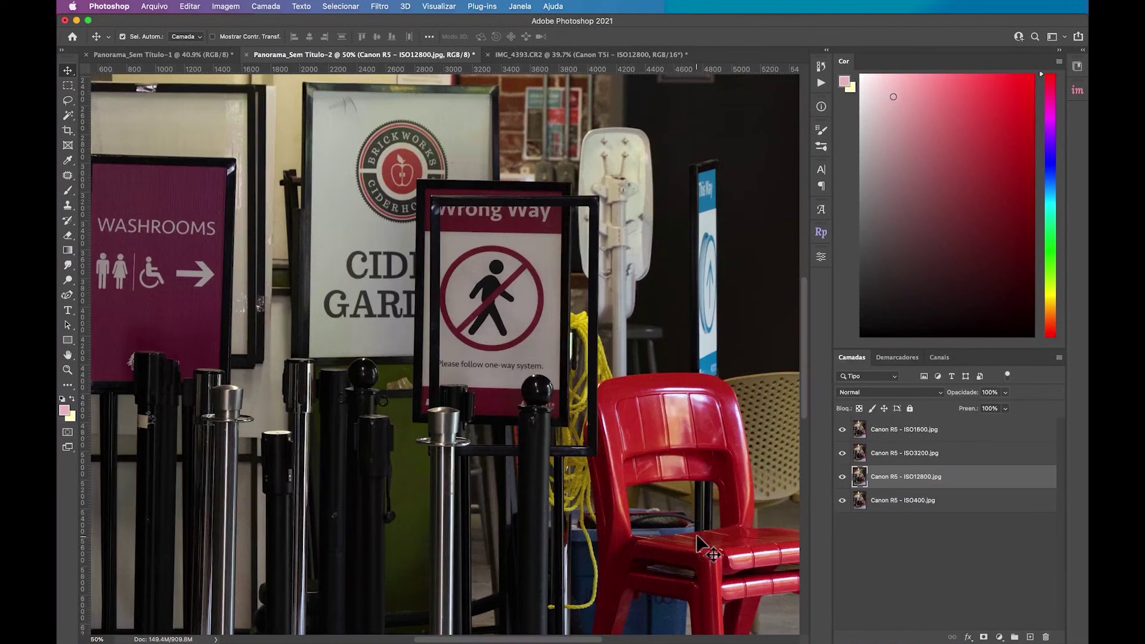
key("super+plus")
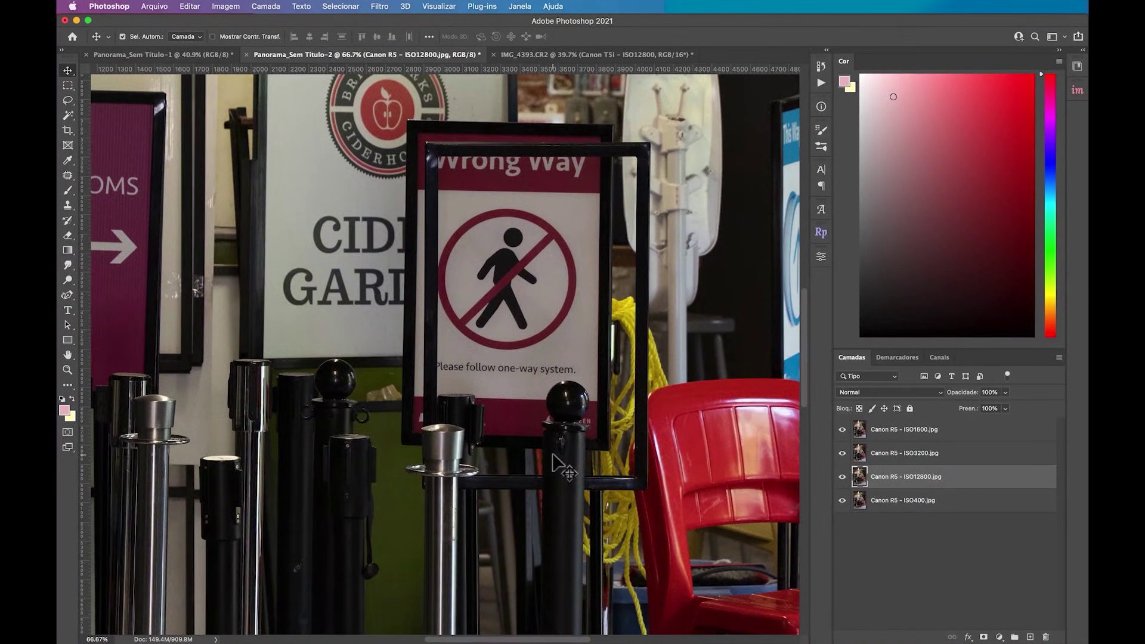
scroll(553, 455, "right", 3)
scroll(552, 454, "right", 2)
scroll(552, 454, "up", 2)
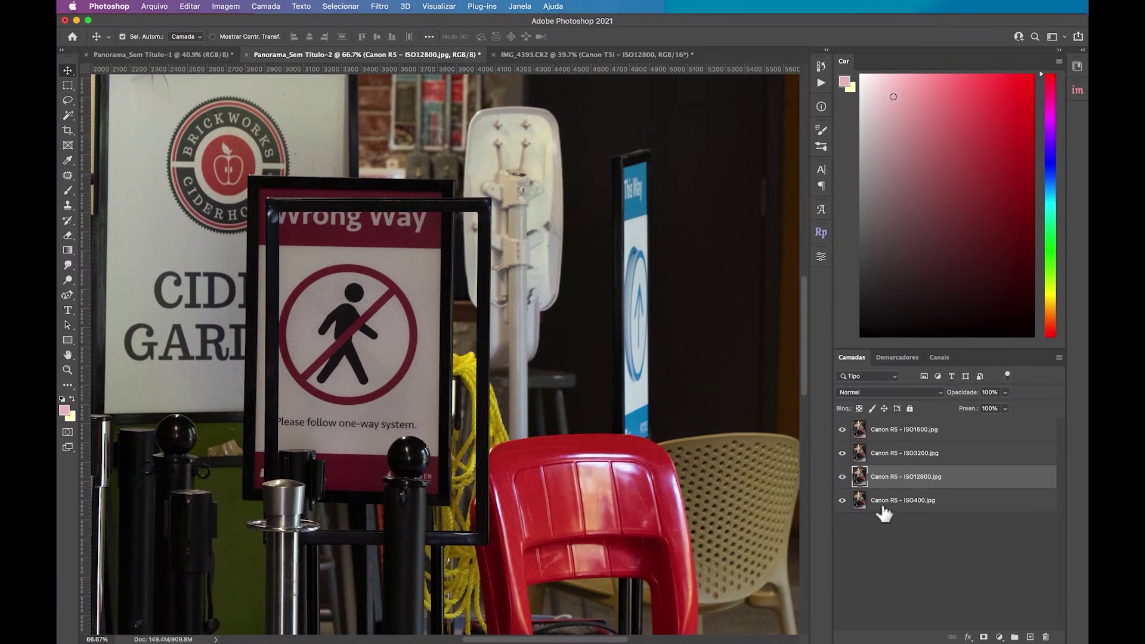
left_click(842, 430)
left_click(842, 476)
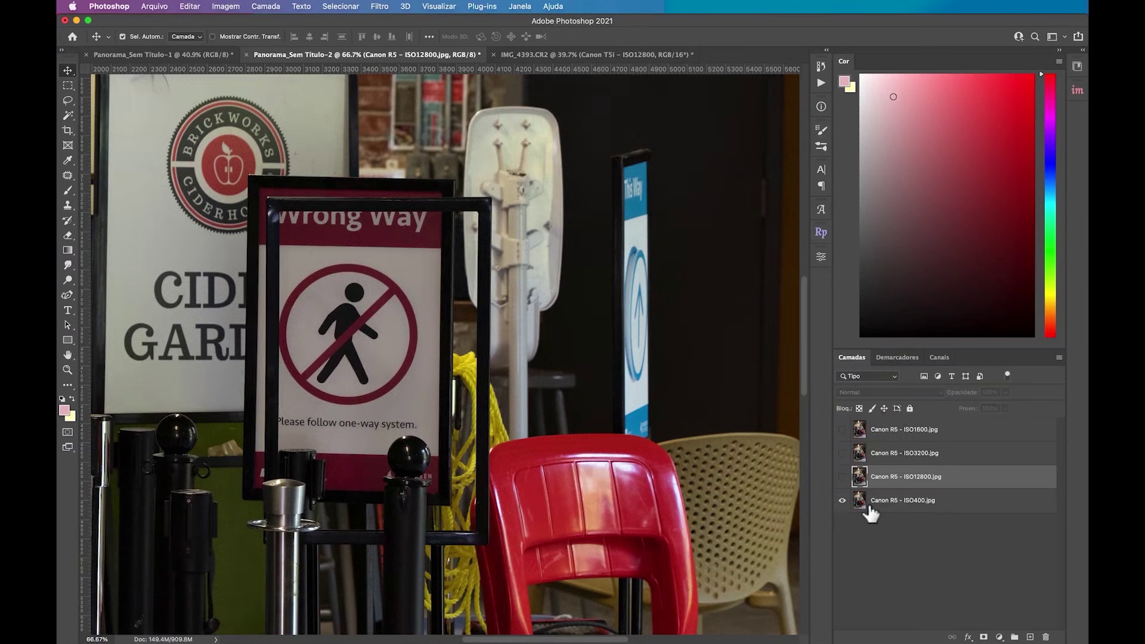
left_click(869, 506)
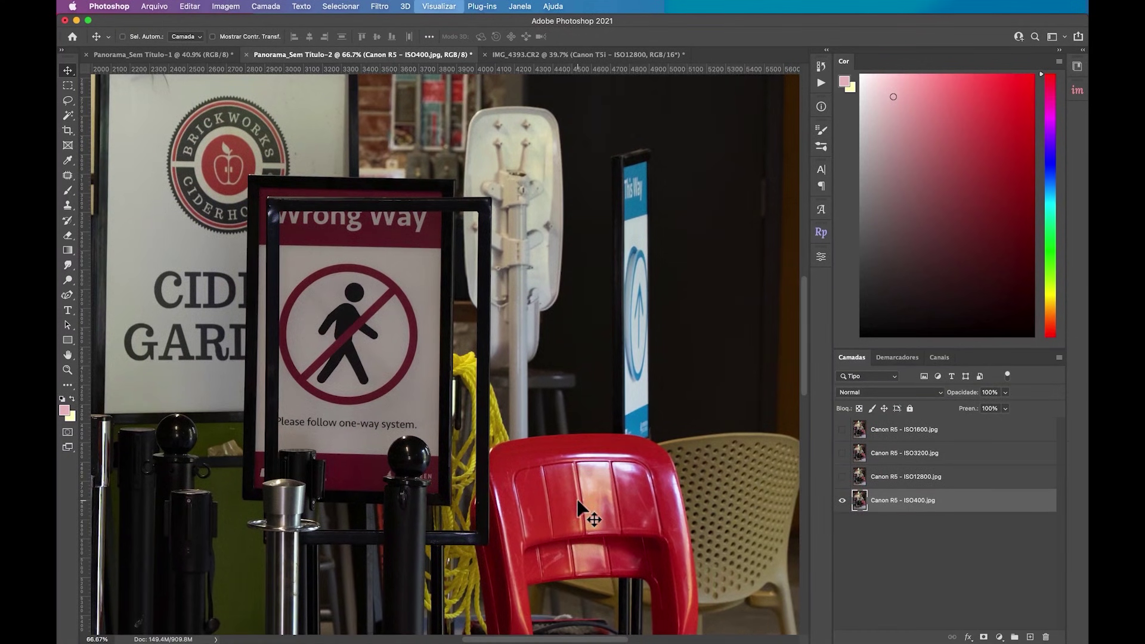
Step: Compare ISO12800 over ISO400 at 200%, then return to the landscape panorama
key("ctrl+plus")
key("ctrl+plus")
scroll(368, 306, "up", 2)
scroll(368, 305, "left", 2)
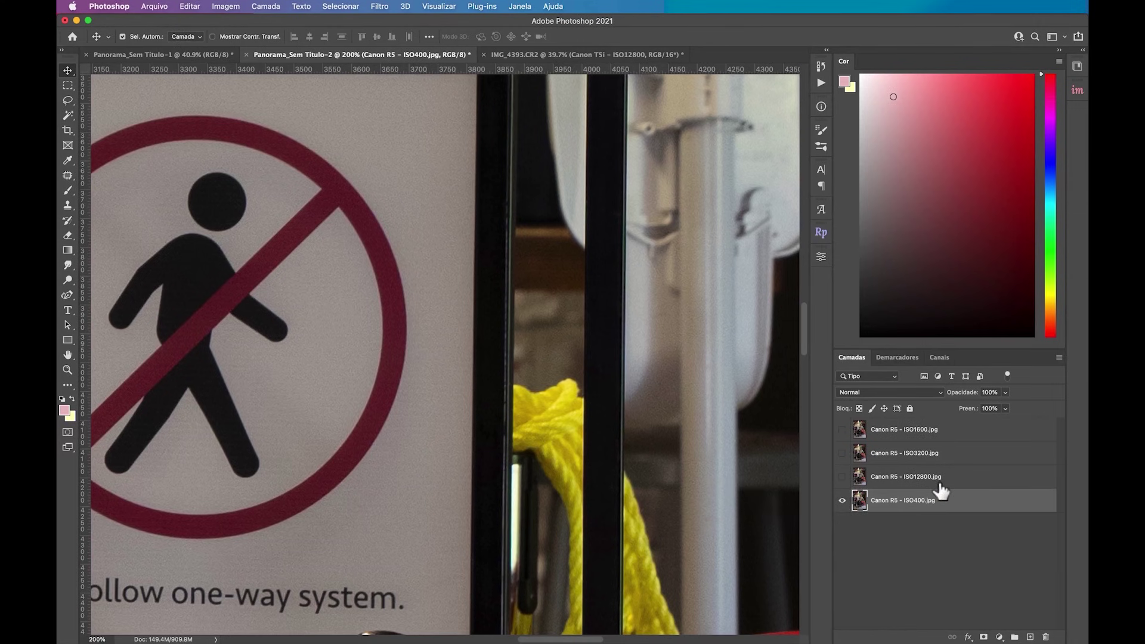
left_click(841, 478)
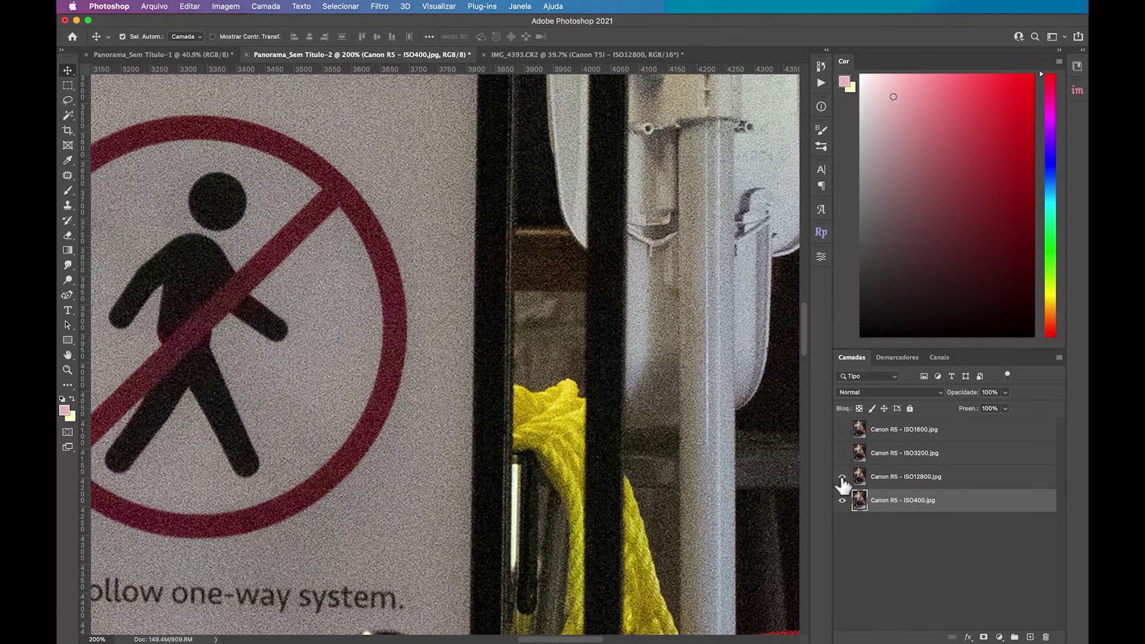
key("ctrl+shift+Tab")
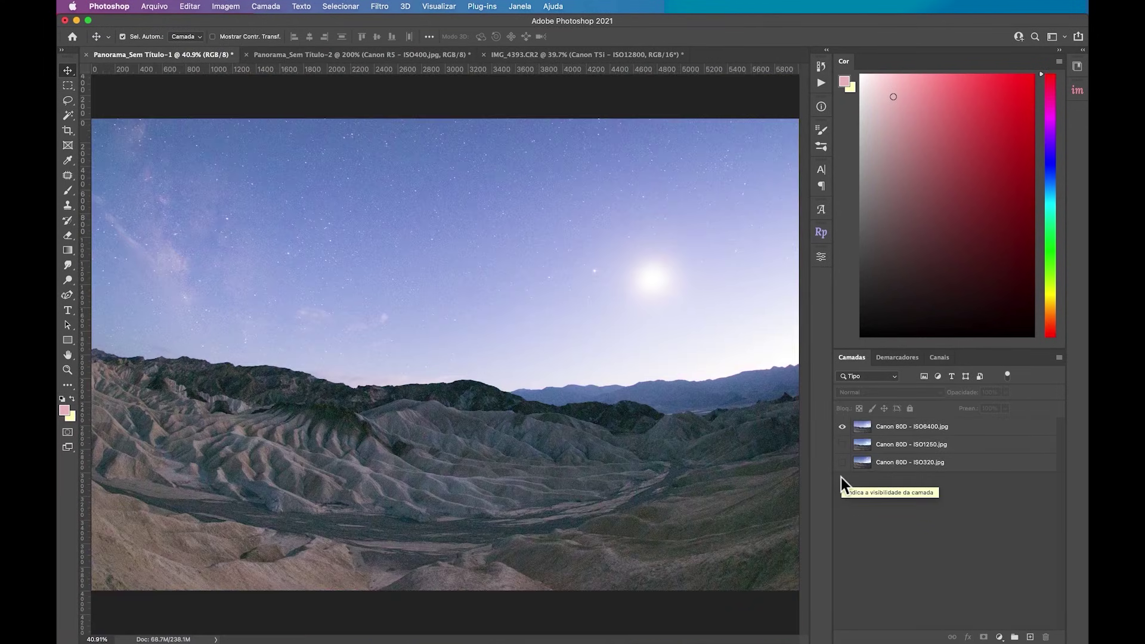
Step: Magnify the ISO6400 panorama to inspect its colour noise, then return to the sign document
key("ctrl+plus")
key("ctrl+plus")
key("ctrl+plus")
key("ctrl+plus")
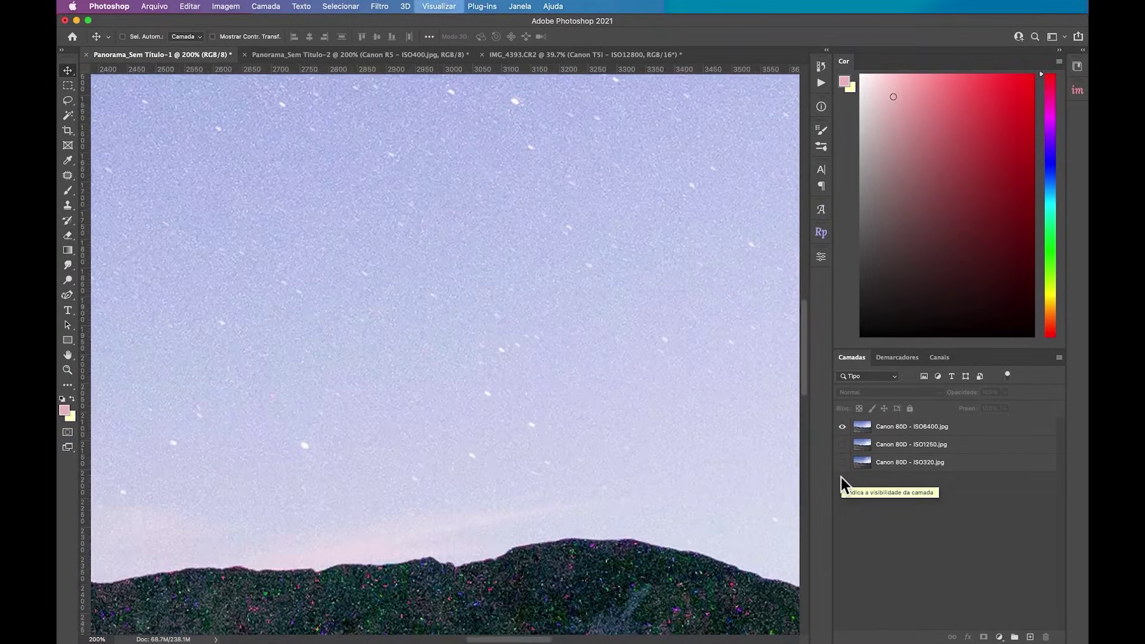
key("ctrl+plus")
scroll(647, 422, "down", 5)
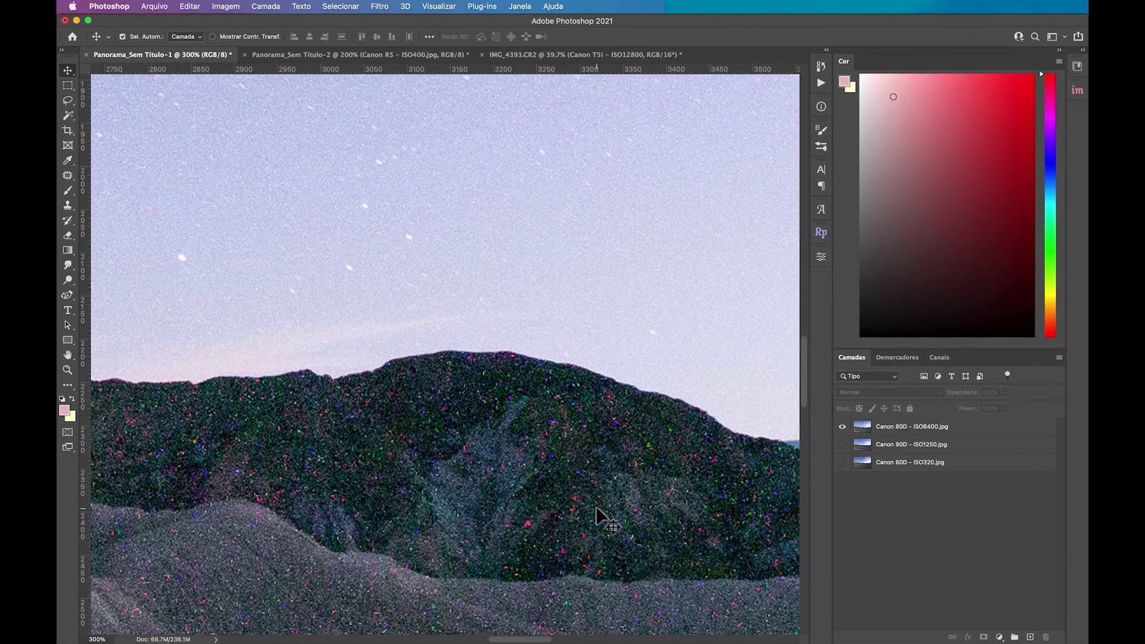
key("ctrl+Tab")
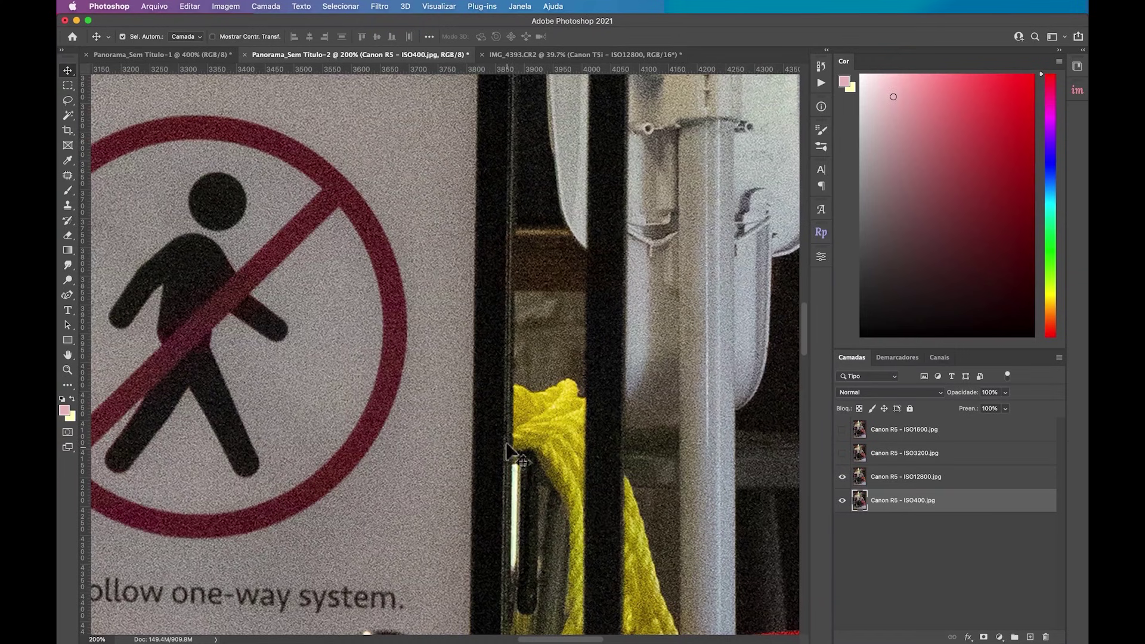
Step: Show the sign's ISO12800, ISO3200 and ISO1600 layers in turn while panning
scroll(516, 428, "down", 4)
scroll(517, 428, "right", 3)
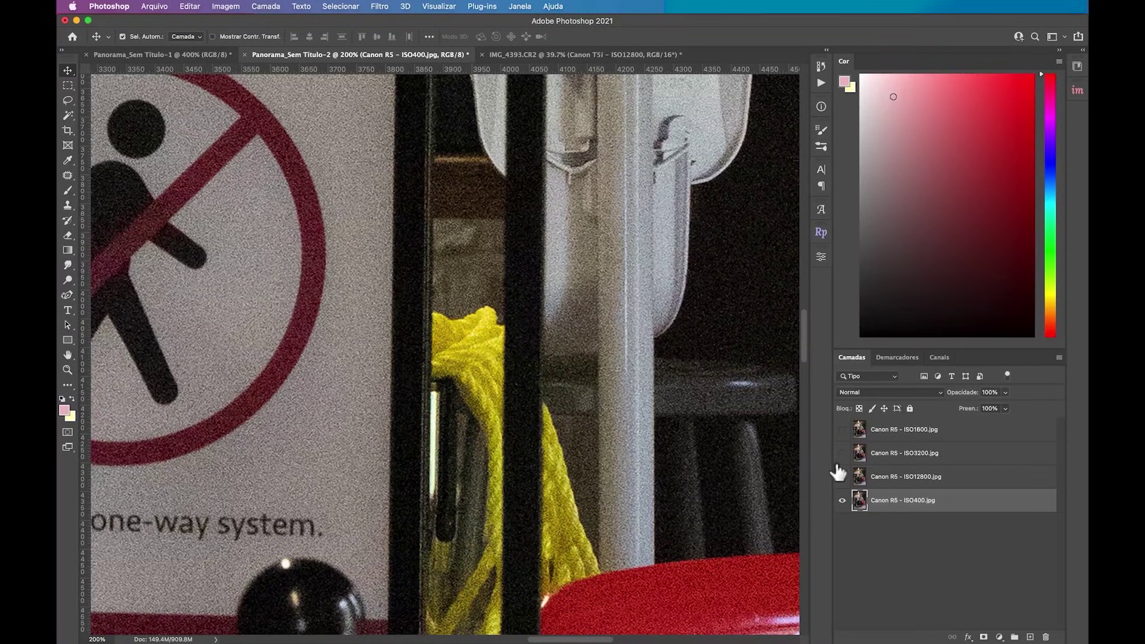
left_click(841, 477)
left_click(842, 453)
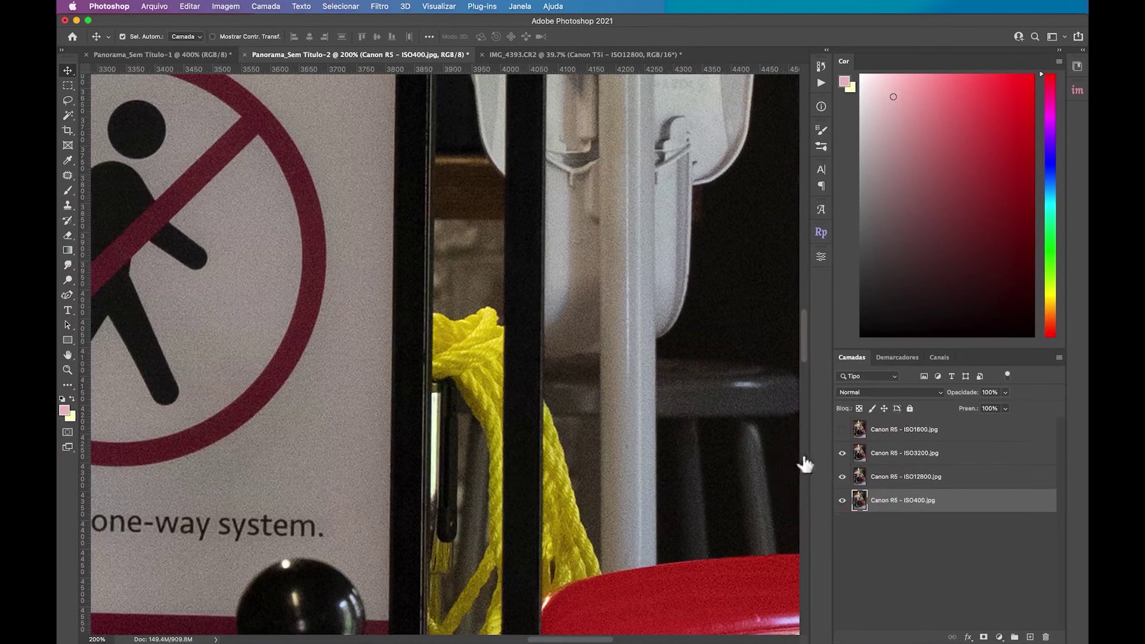
scroll(581, 422, "left", 5)
scroll(582, 422, "left", 2)
scroll(582, 422, "up", 2)
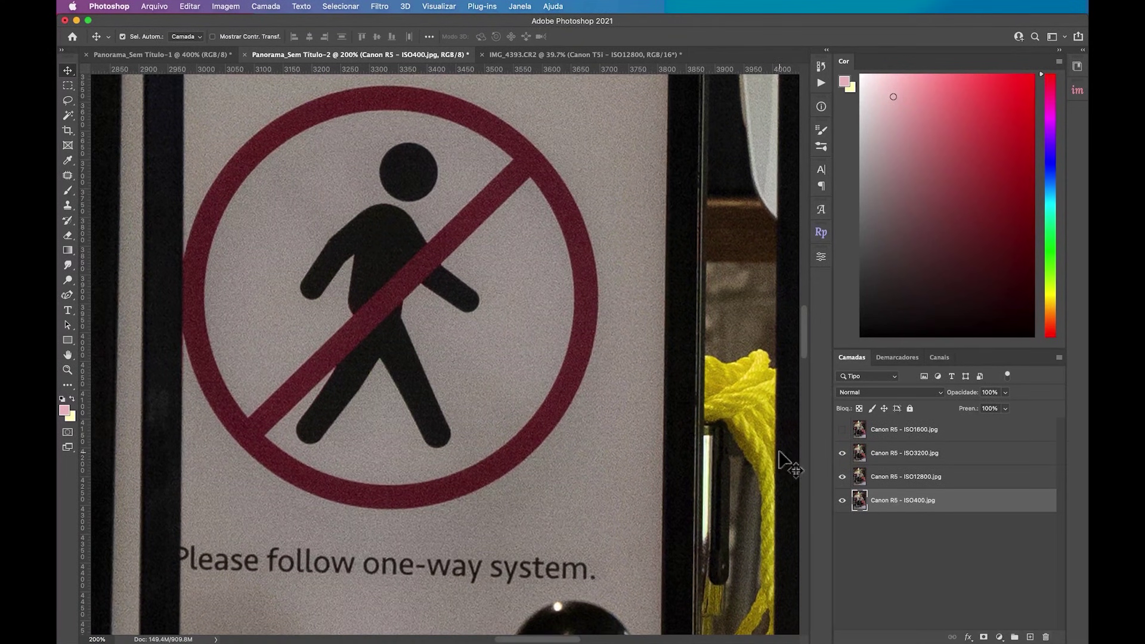
left_click(843, 432)
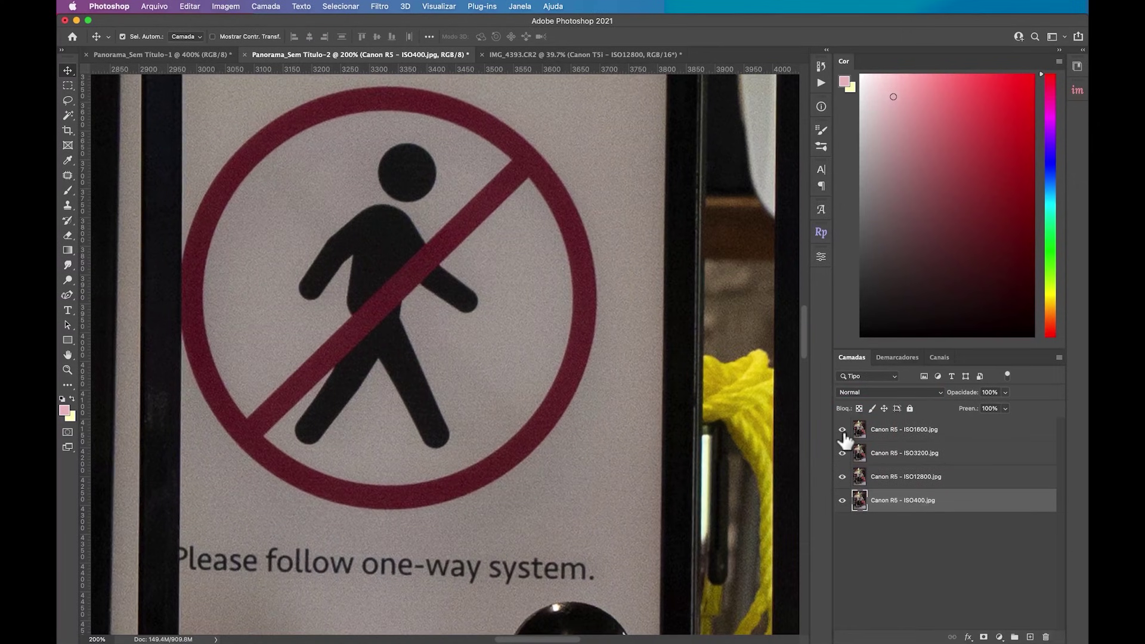
scroll(587, 388, "down", 3)
scroll(586, 388, "right", 3)
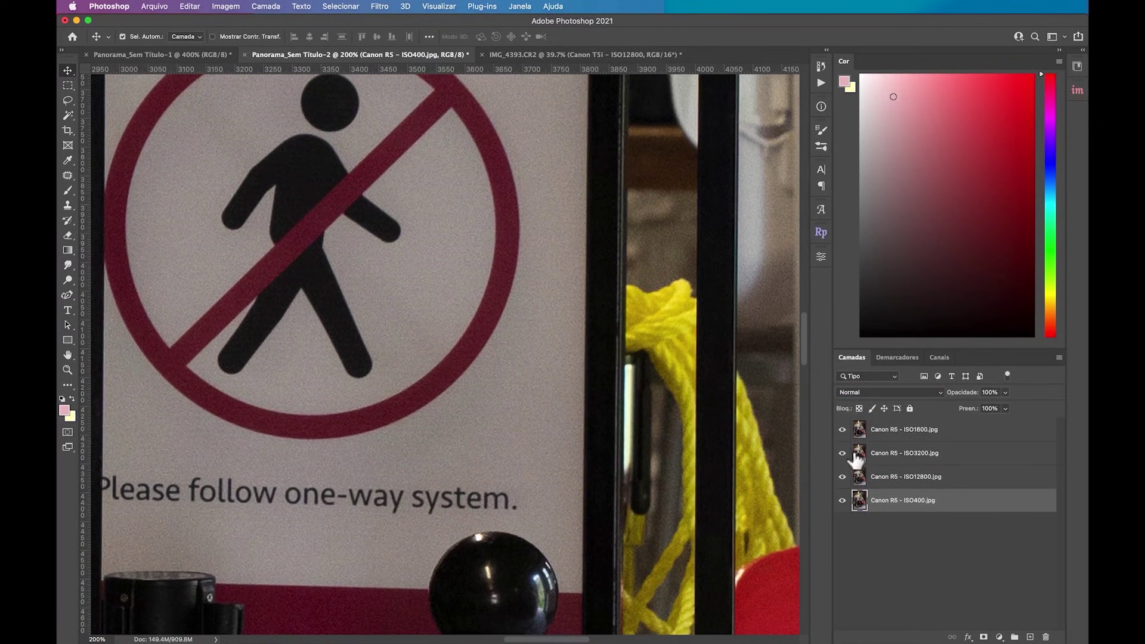
Step: View ISO400, ISO1600, ISO3200 and ISO12800 alone in turn, then zoom out to 100%
left_click_drag(841, 430, 842, 477)
left_click(842, 500)
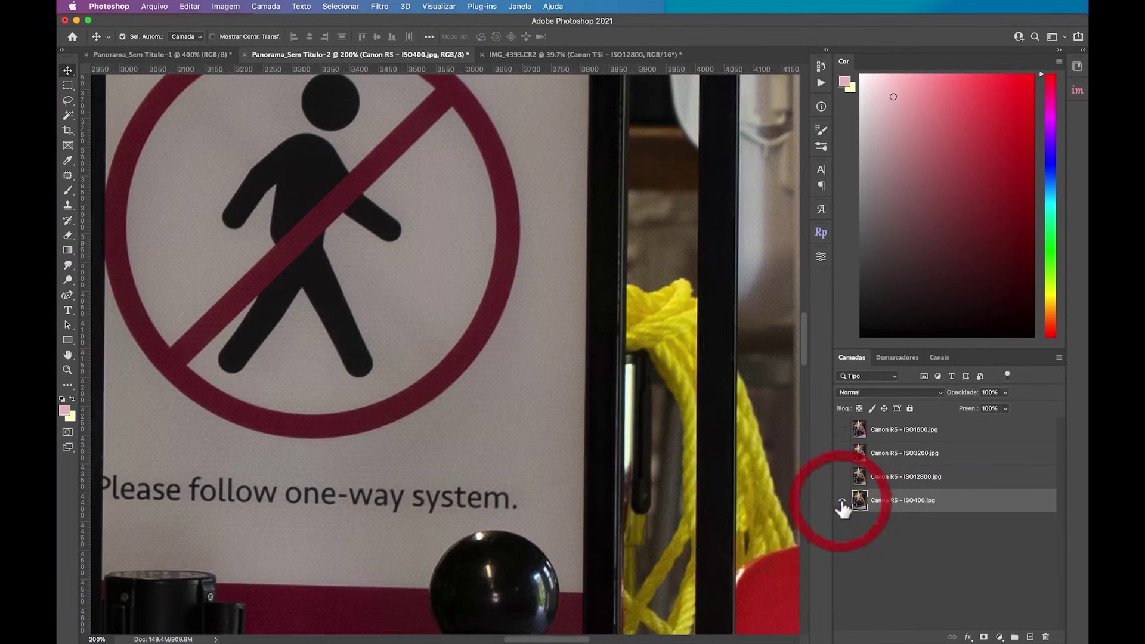
left_click(842, 429, "alt")
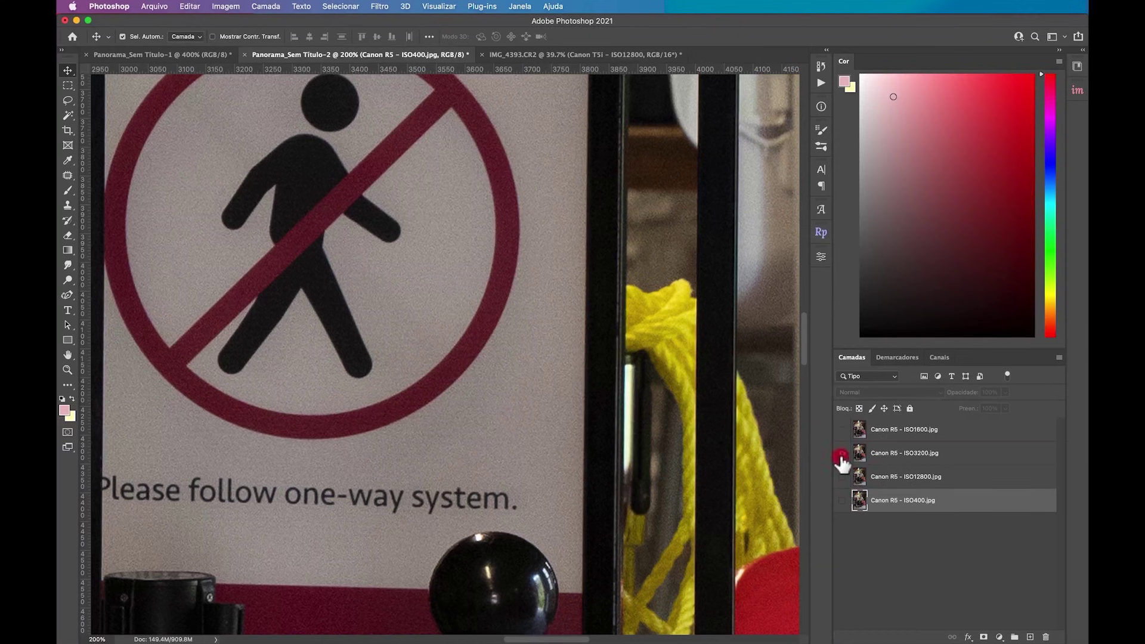
left_click(842, 453, "alt")
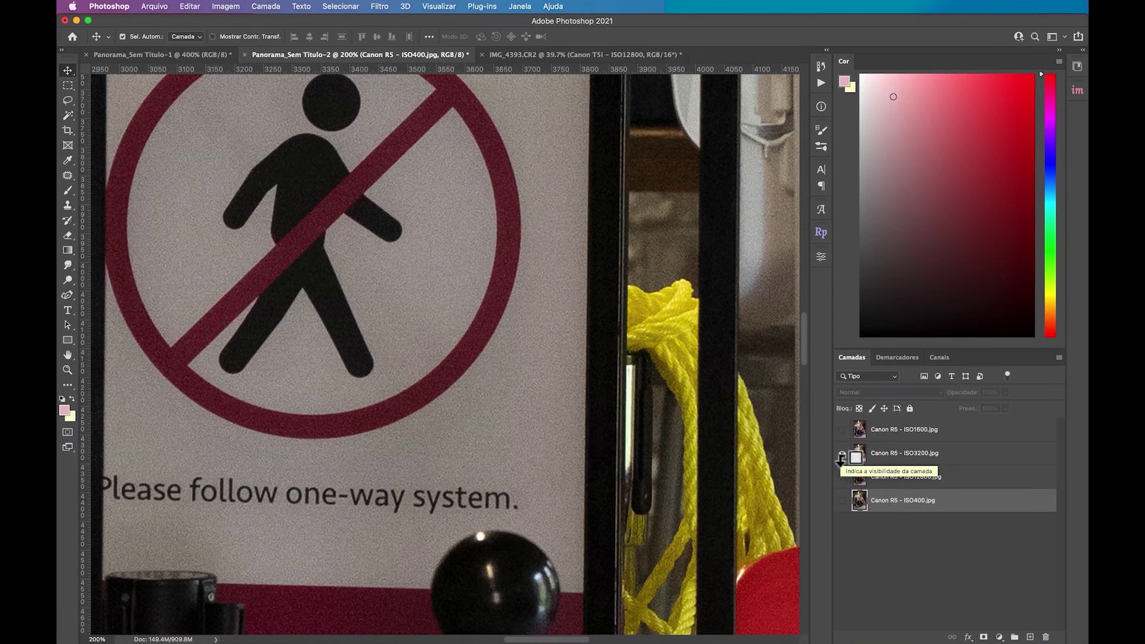
left_click(842, 477, "alt")
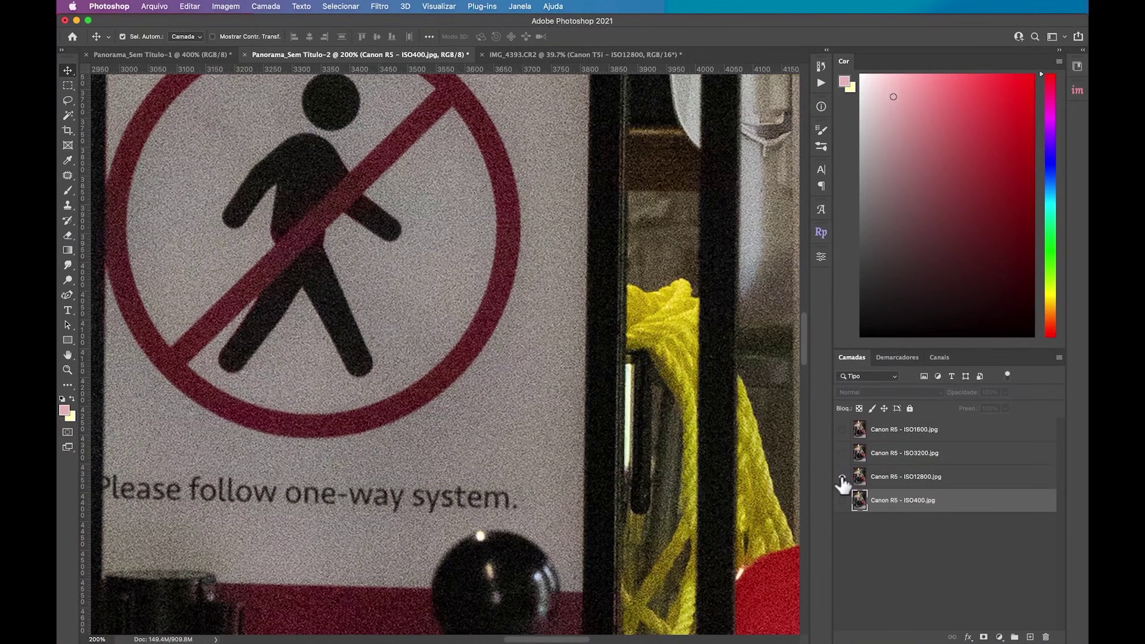
key("super+minus")
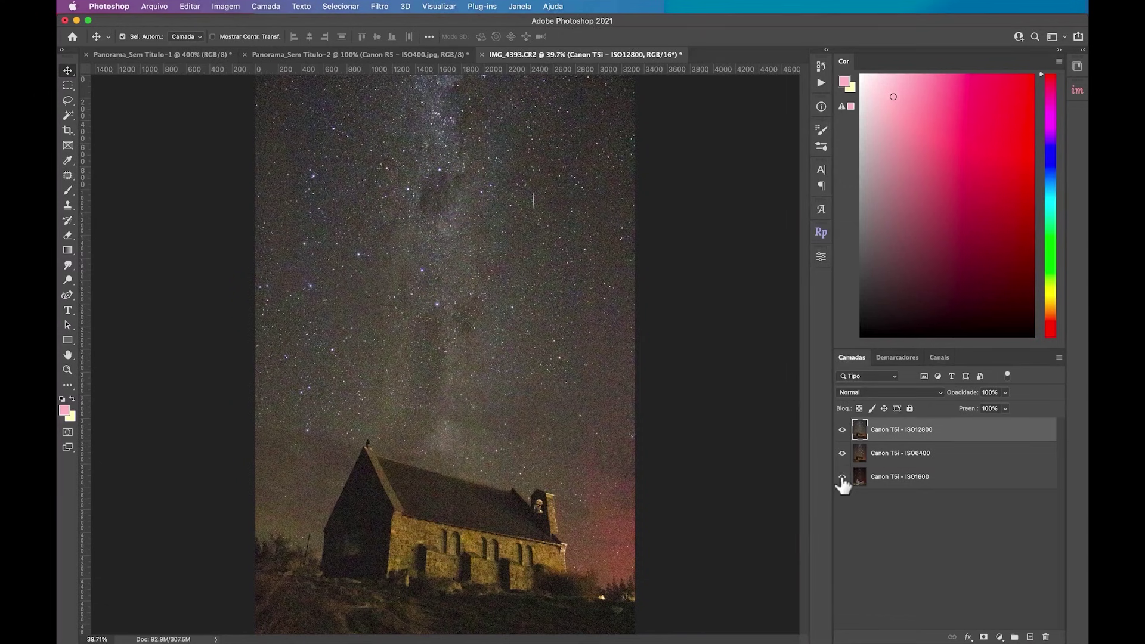
Step: Inspect the church's ISO1600 layer at 200% around the roof, then show only ISO12800
left_click(841, 429)
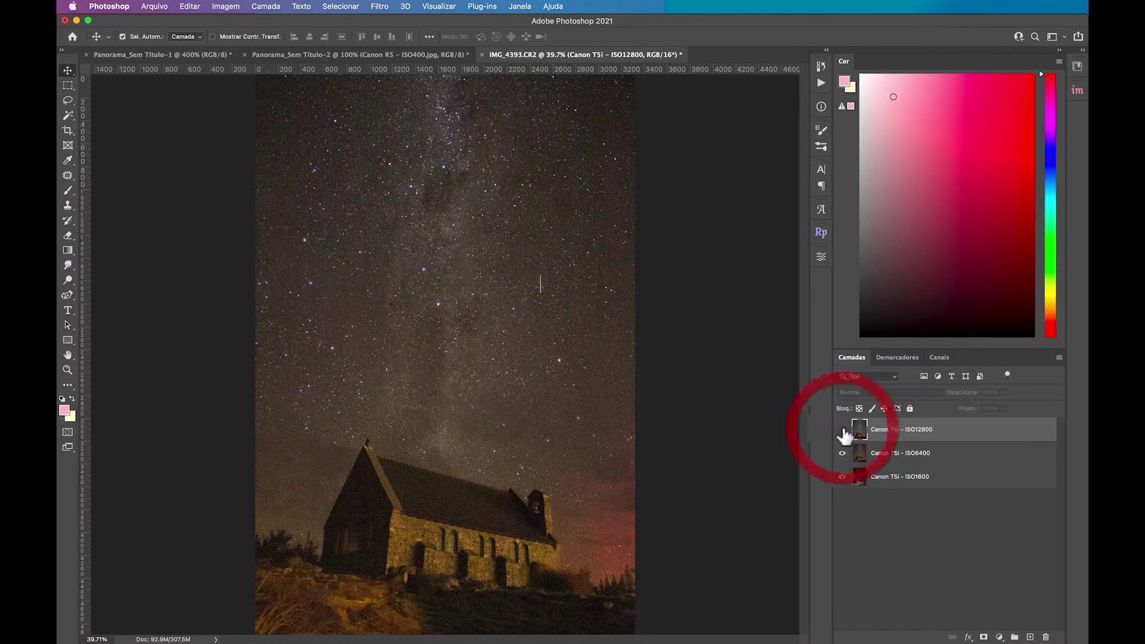
left_click(842, 454)
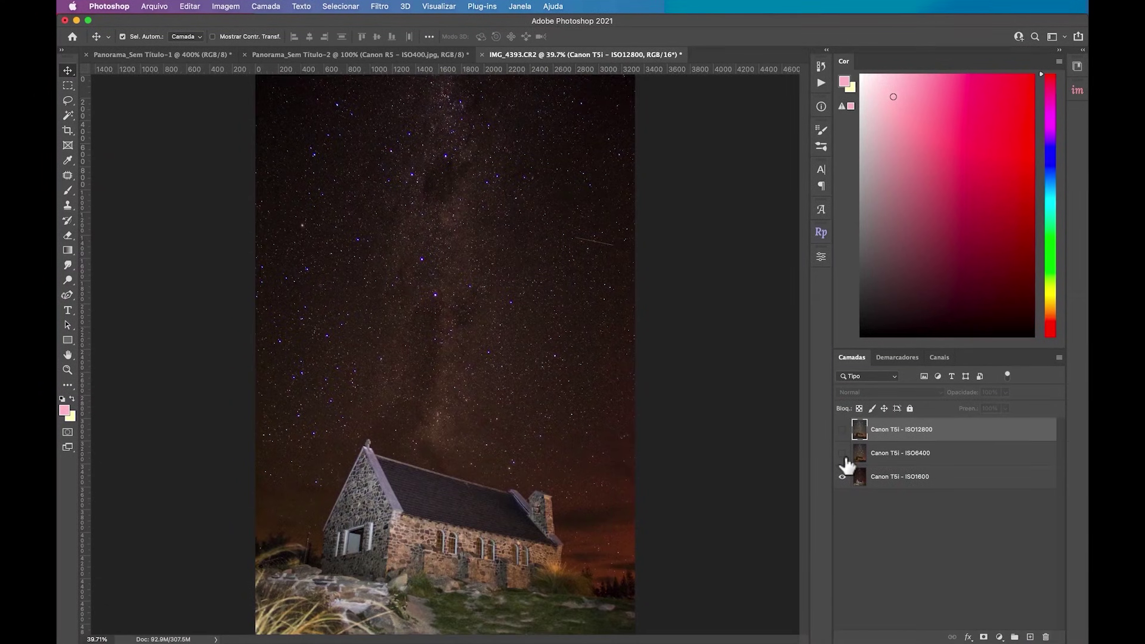
key("ctrl+1")
left_click(852, 476)
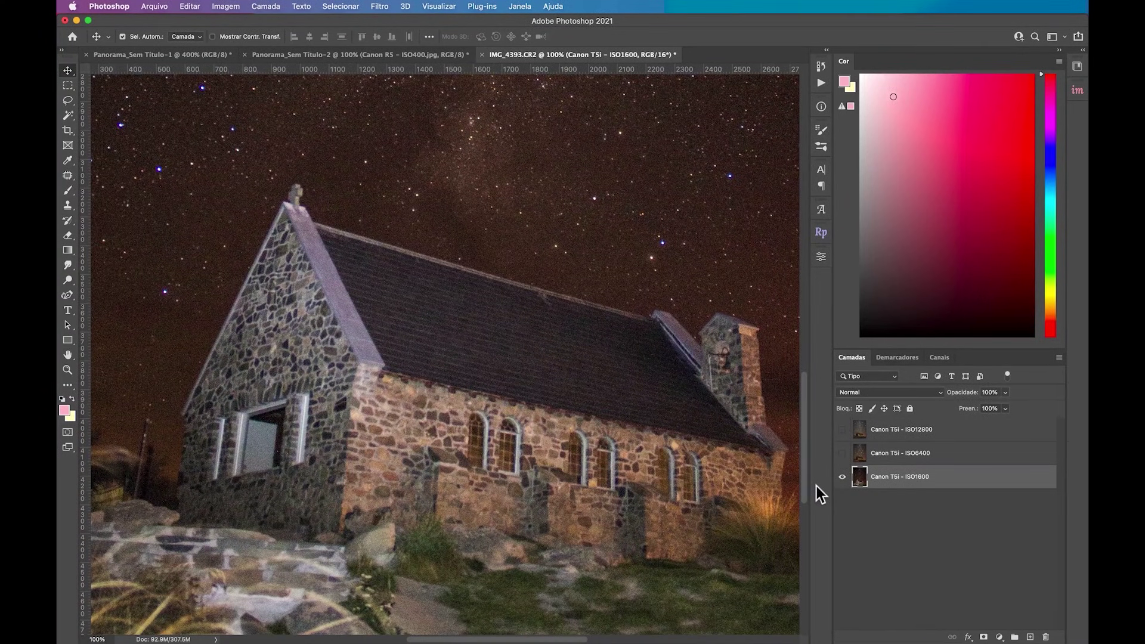
key("ctrl+plus")
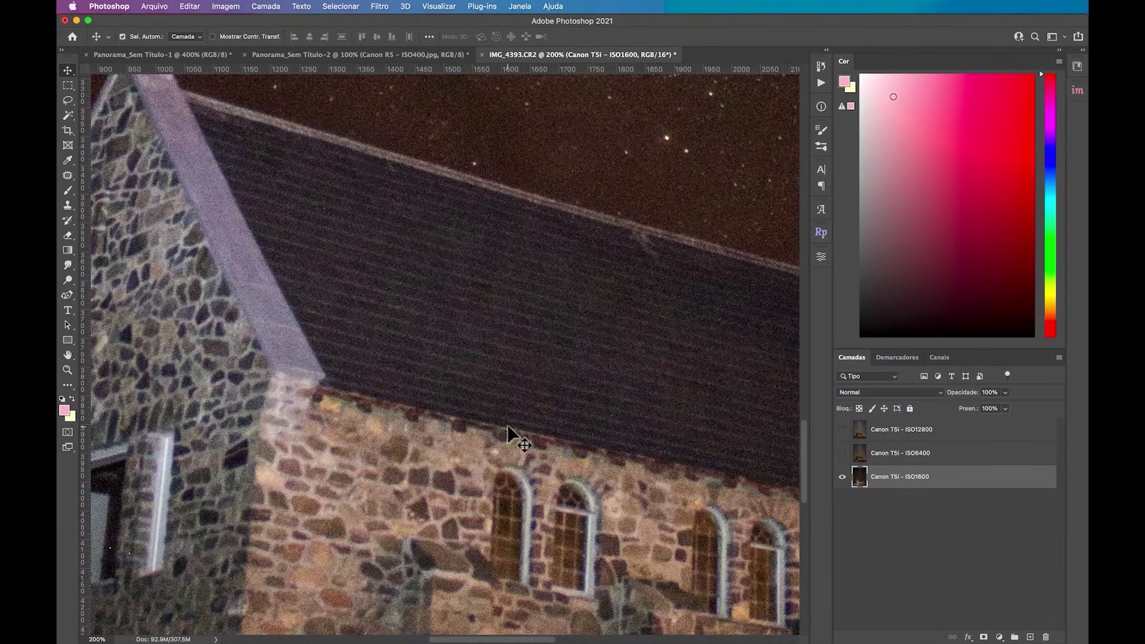
scroll(508, 426, "up", 2)
scroll(508, 426, "left", 3)
scroll(508, 426, "up", 2)
scroll(508, 426, "left", 3)
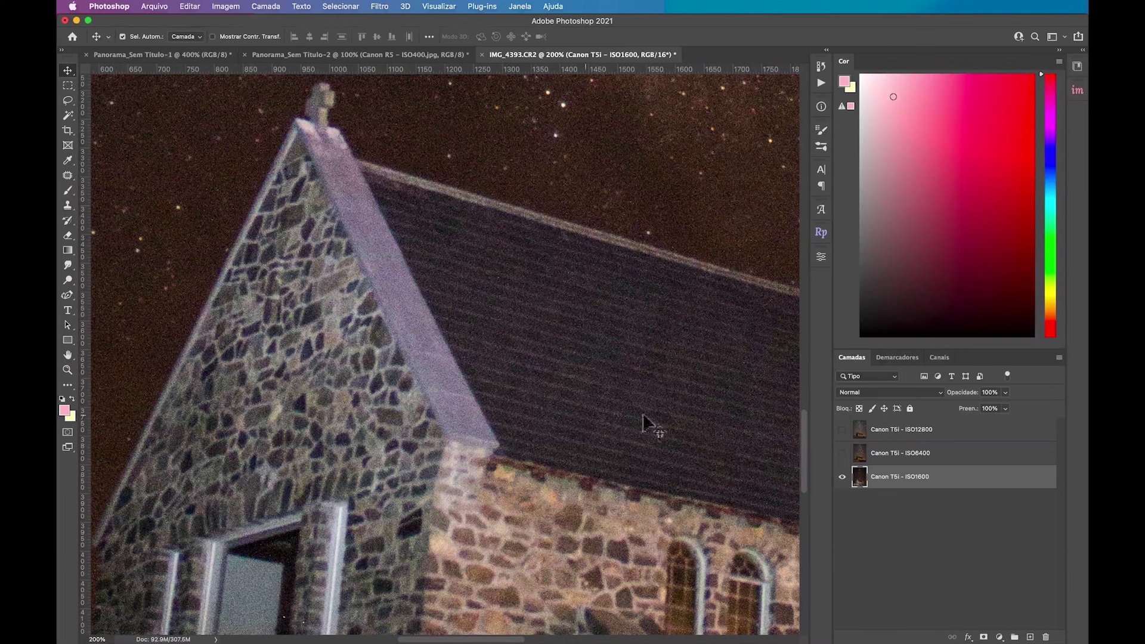
left_click(842, 430, "alt")
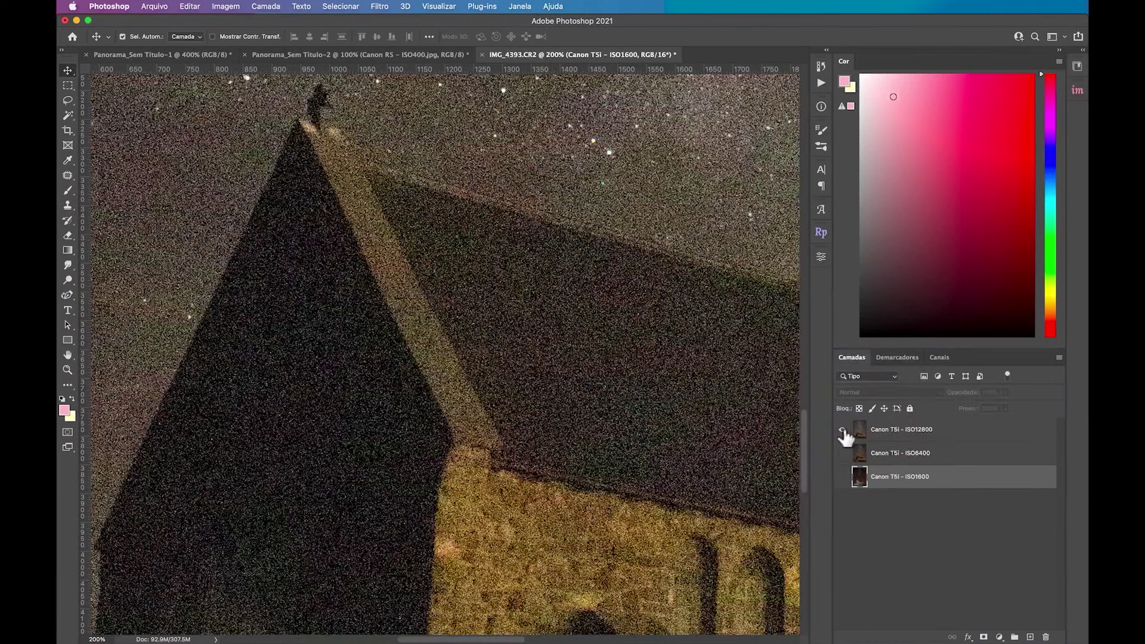
Step: At 100%, pan over the church and show the ISO1600 layer alone
key("ctrl+minus")
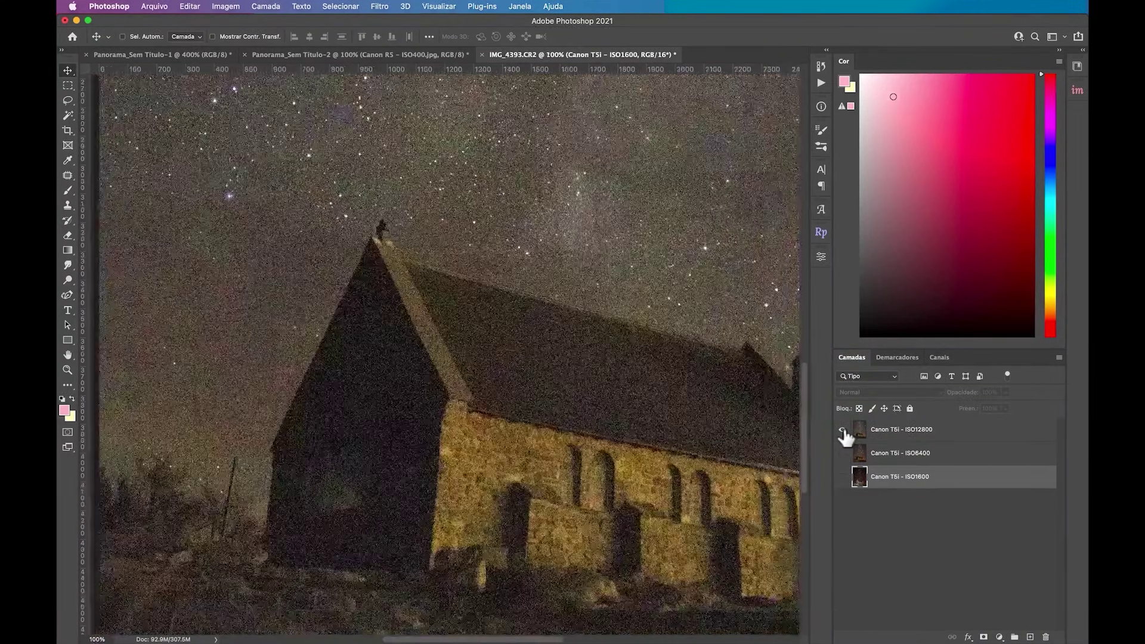
scroll(582, 441, "right", 2)
scroll(581, 441, "down", 2)
scroll(582, 441, "right", 2)
scroll(581, 441, "down", 1)
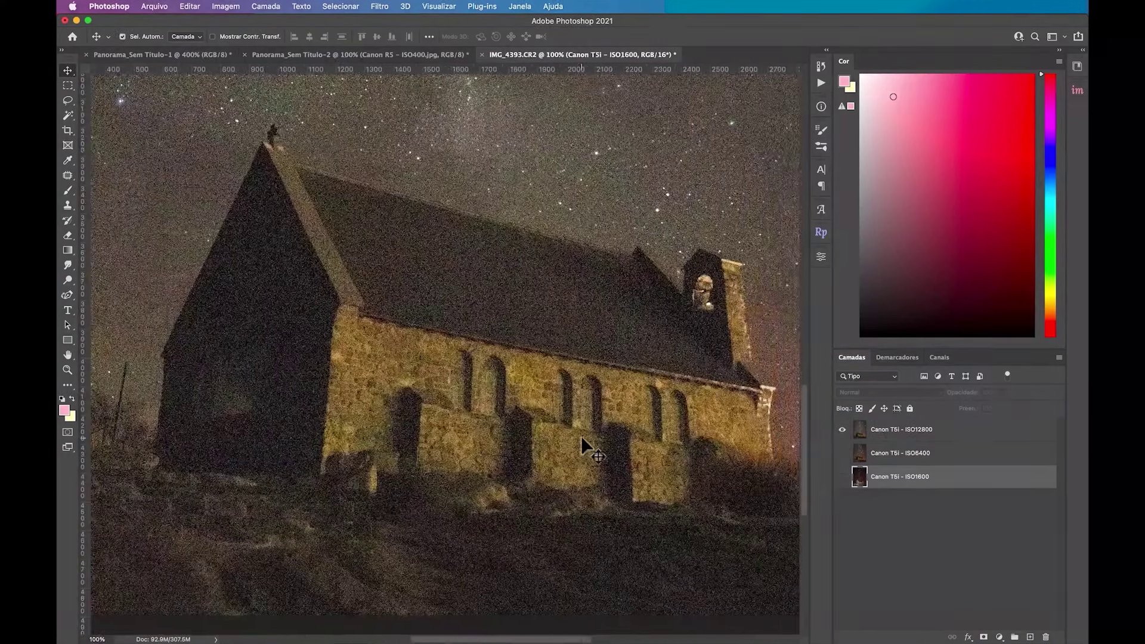
scroll(581, 441, "down", 1)
scroll(582, 441, "down", 1)
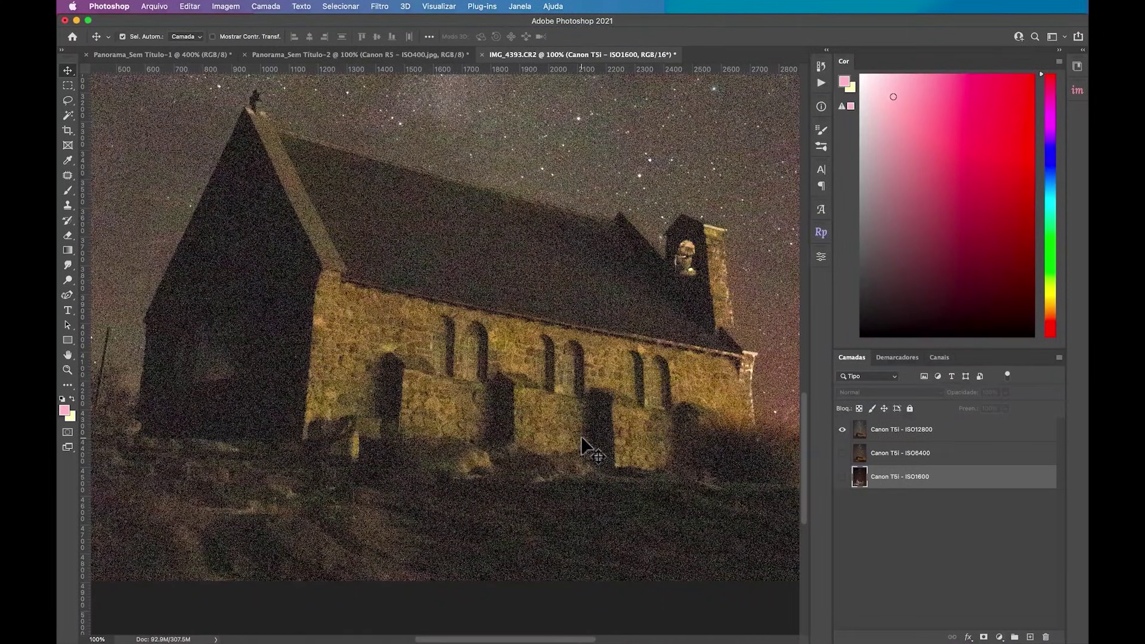
left_click(842, 477, "alt")
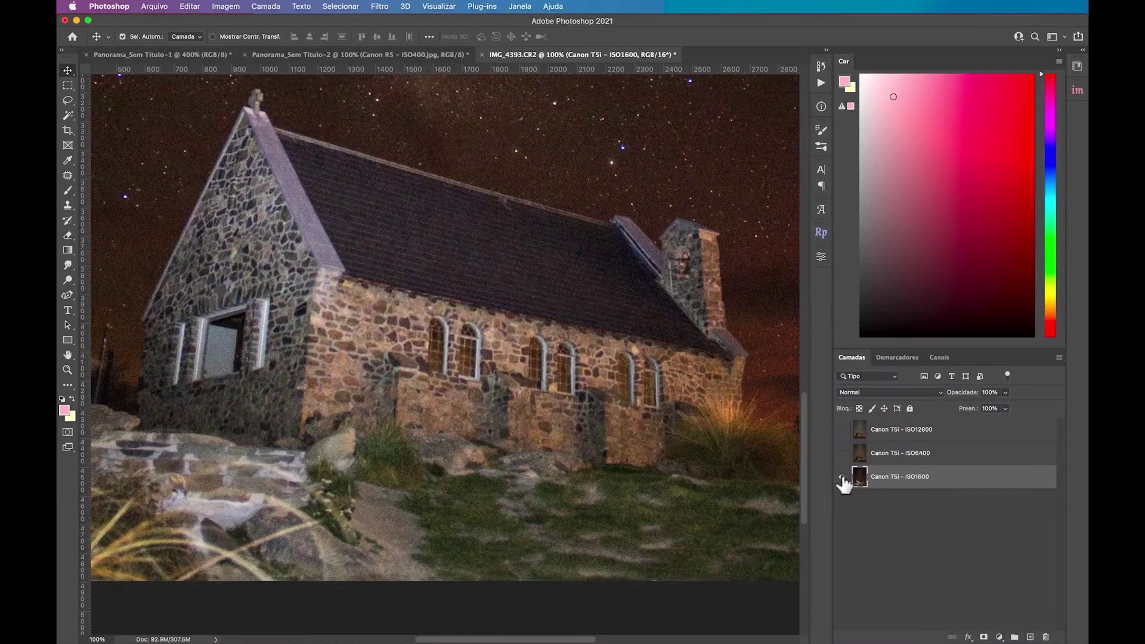
Step: Show only ISO12800, then only ISO6400, and zoom in closer on the church
left_click(841, 430, "alt")
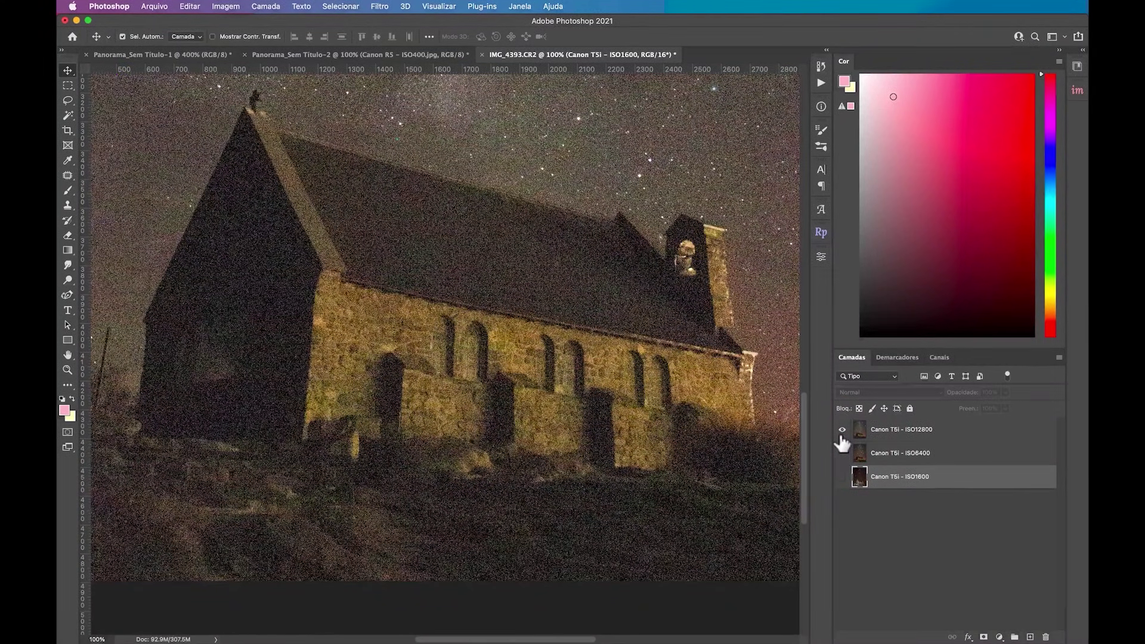
left_click(842, 454, "alt")
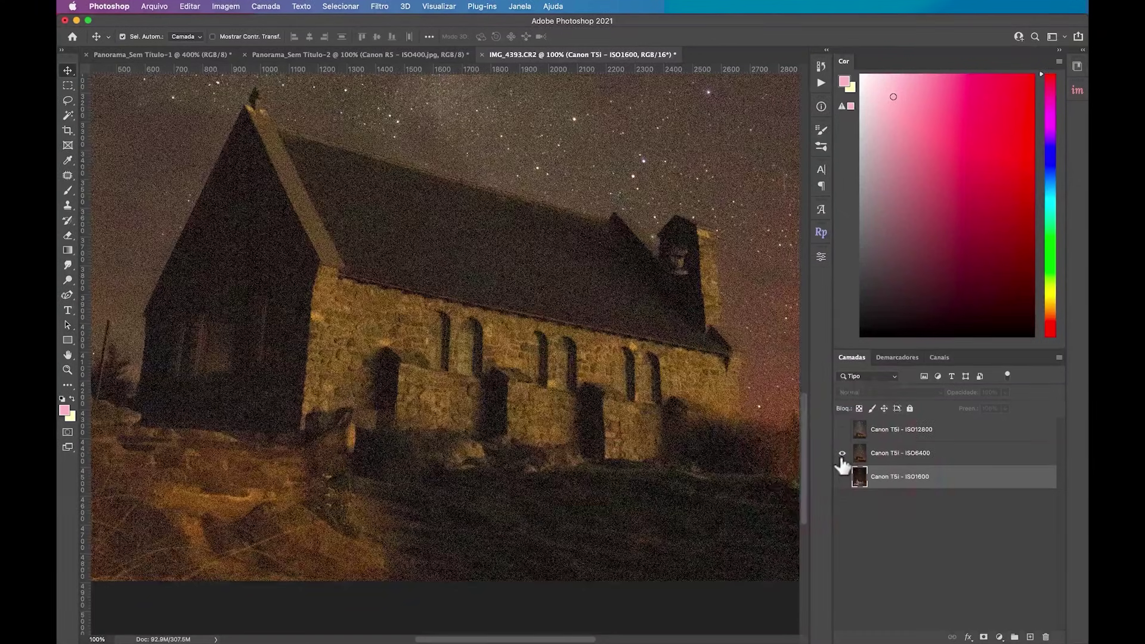
scroll(600, 411, "up", 2)
scroll(600, 410, "left", 3)
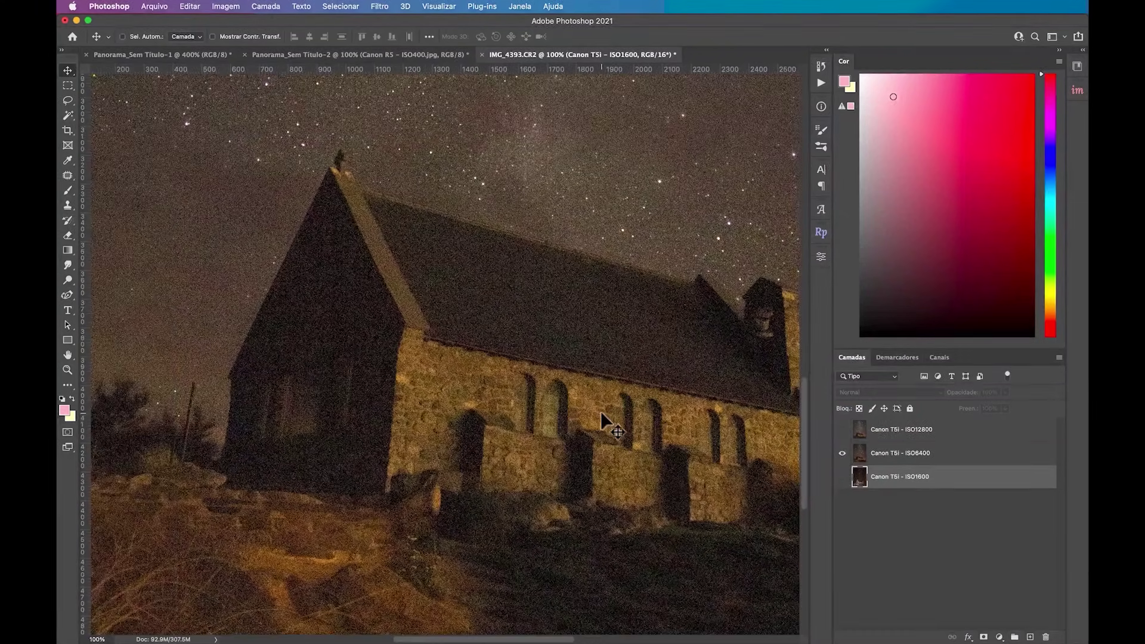
key("super+plus")
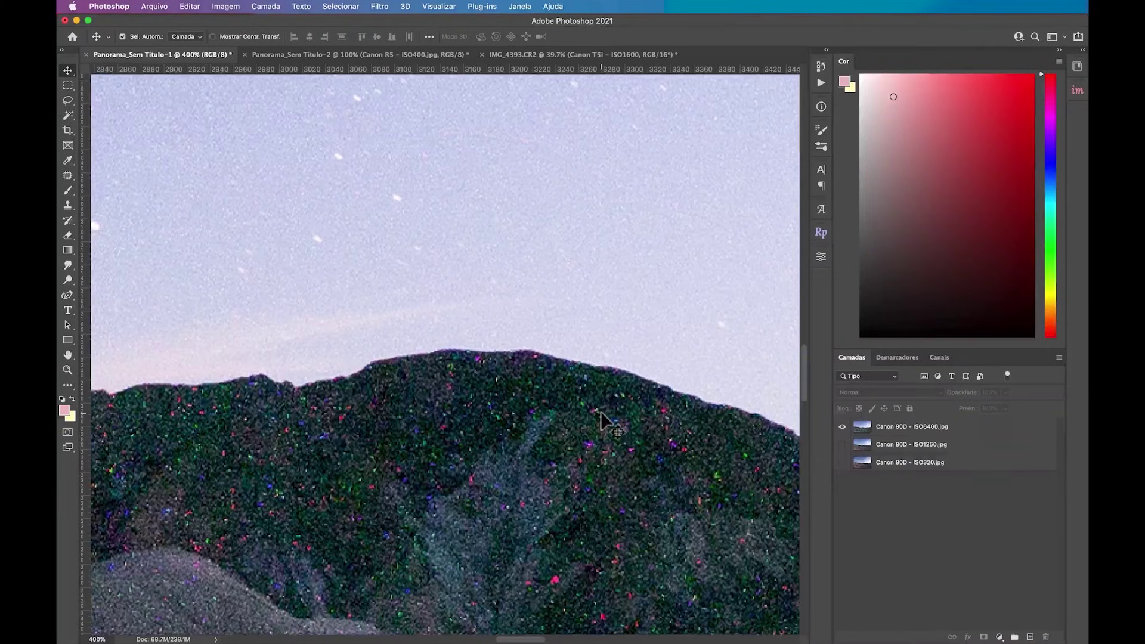
Step: Fit the desert panorama on screen, then switch to the sign document and fit it too
key("ctrl+0")
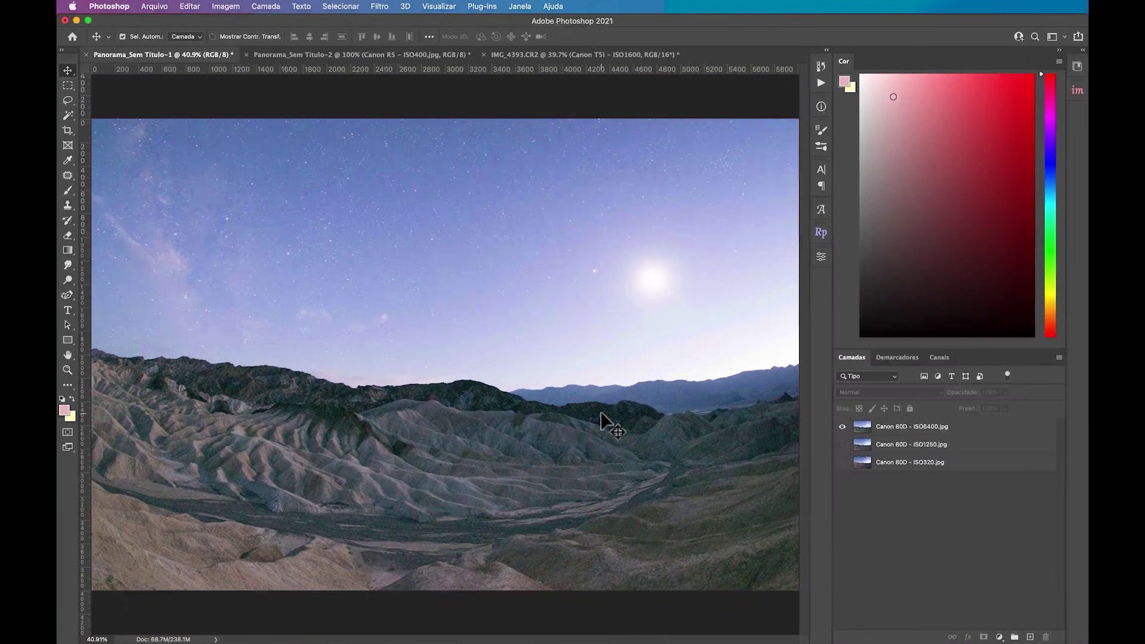
key("ctrl+Tab")
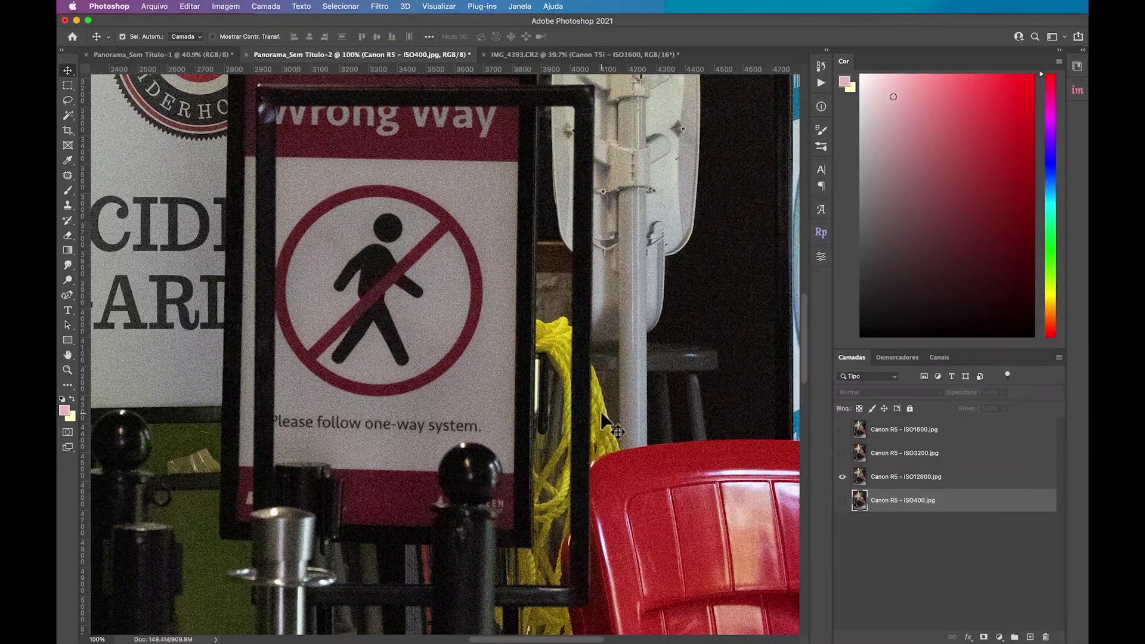
key("ctrl+0")
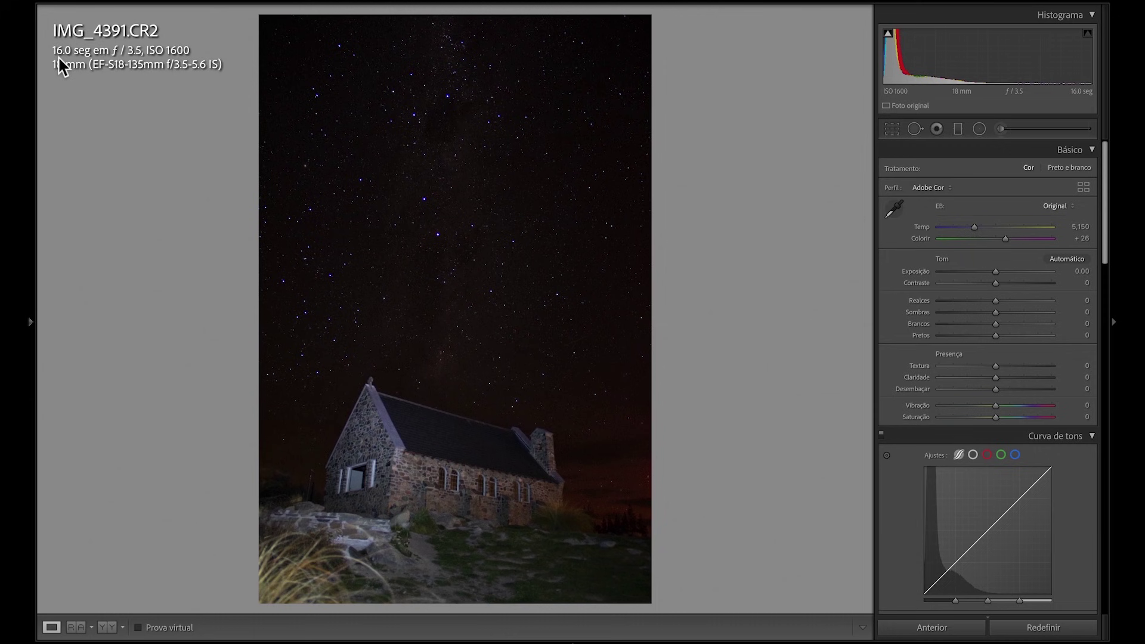
Step: Hide the photo info overlay and zoom in and out on the church window
key("i")
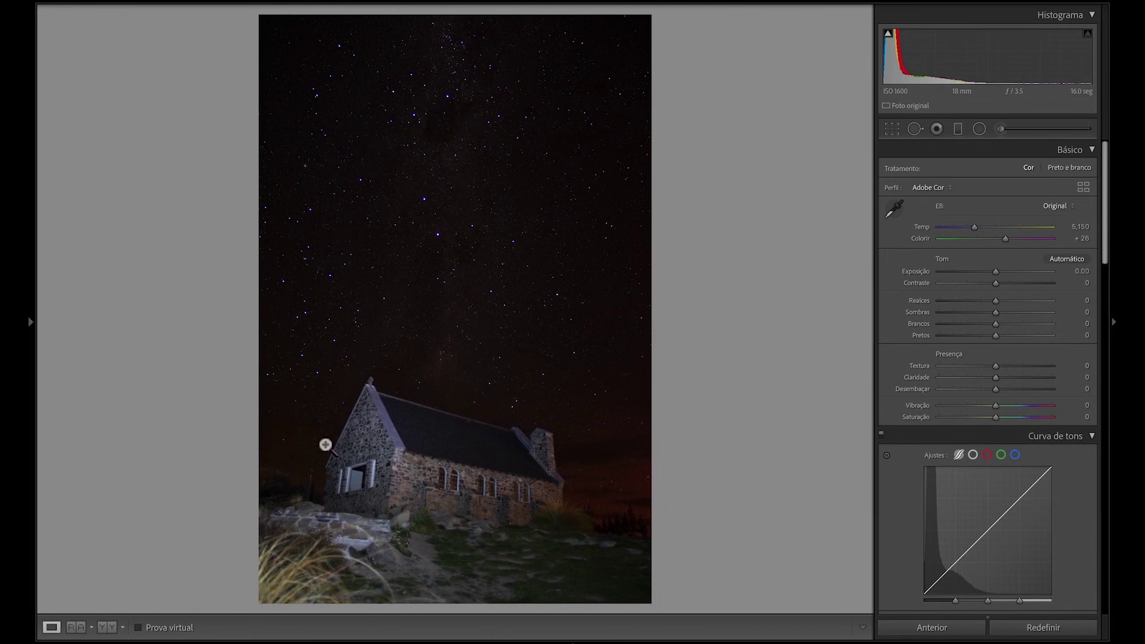
left_click(355, 480)
left_click(353, 477)
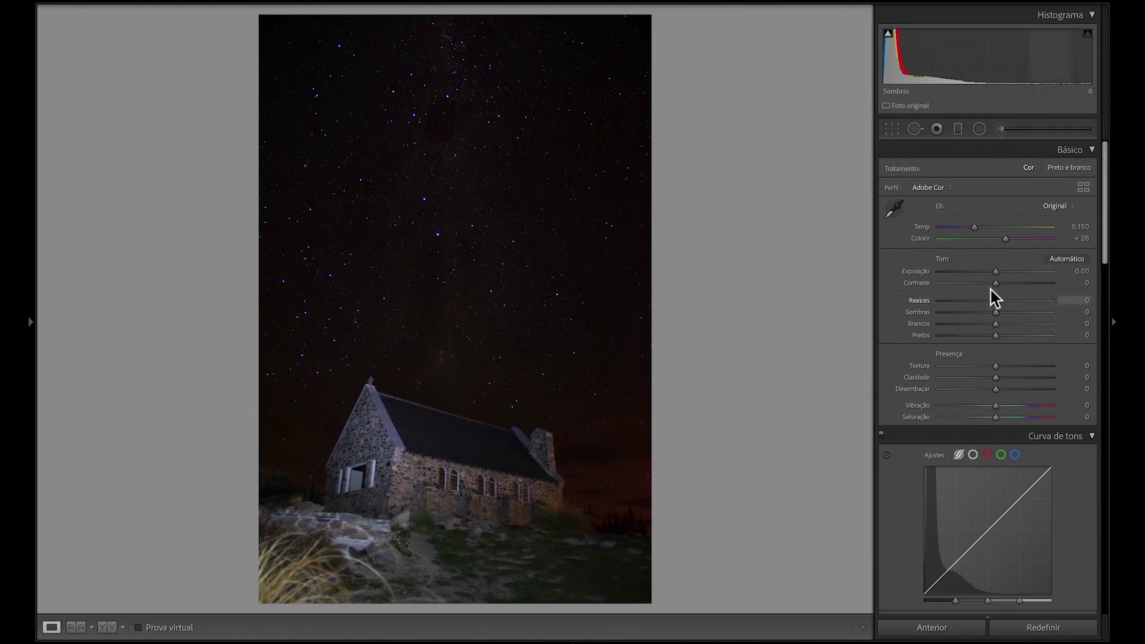
Step: Set exposure +1.25, shadows +91, whites +14, dehaze +48 and compare before/after
mouse_move(995, 272)
left_mouse_down()
mouse_move(1010, 281)
mouse_move(961, 300)
mouse_move(1018, 314)
left_mouse_up()
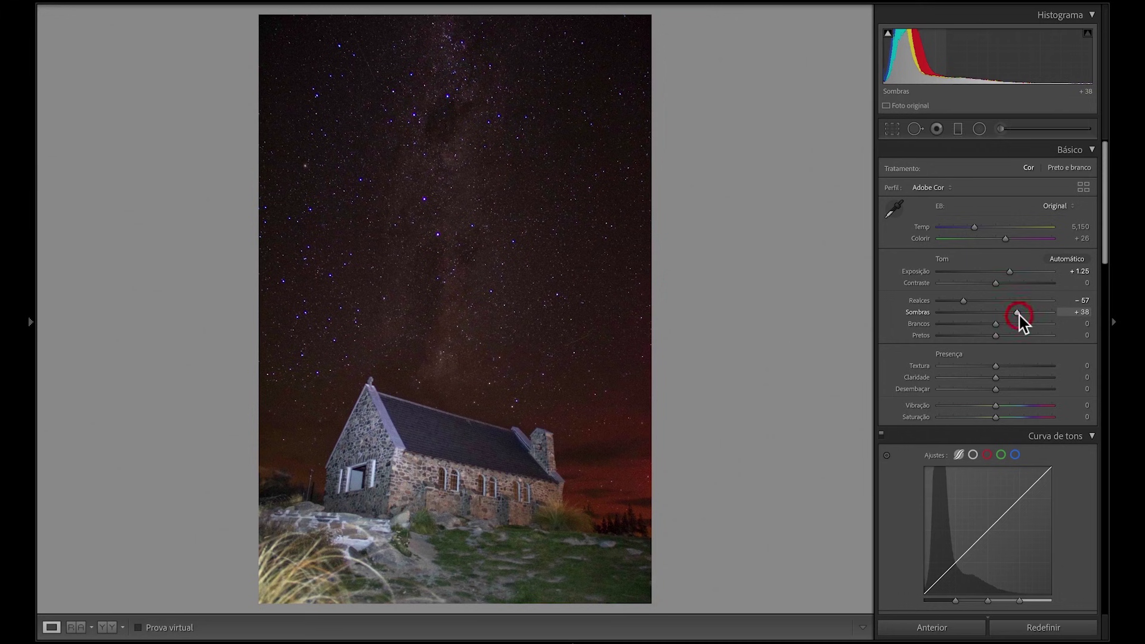
left_click_drag(1018, 314, 1034, 314)
mouse_move(1033, 314)
left_mouse_down()
mouse_move(1046, 314)
mouse_move(987, 338)
left_mouse_up()
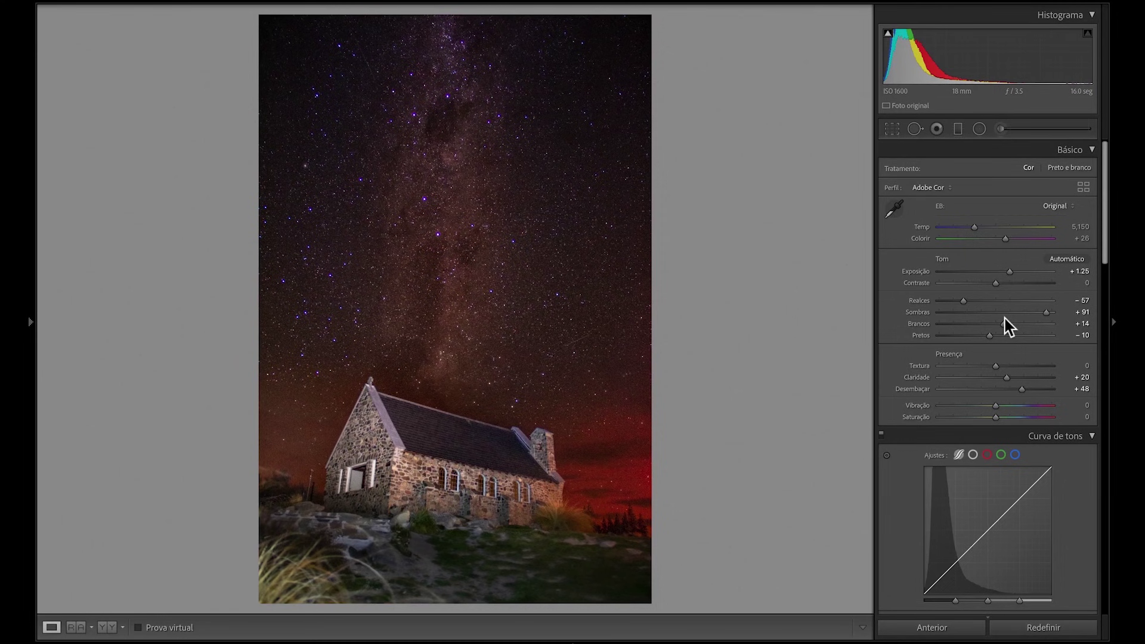
key("backslash")
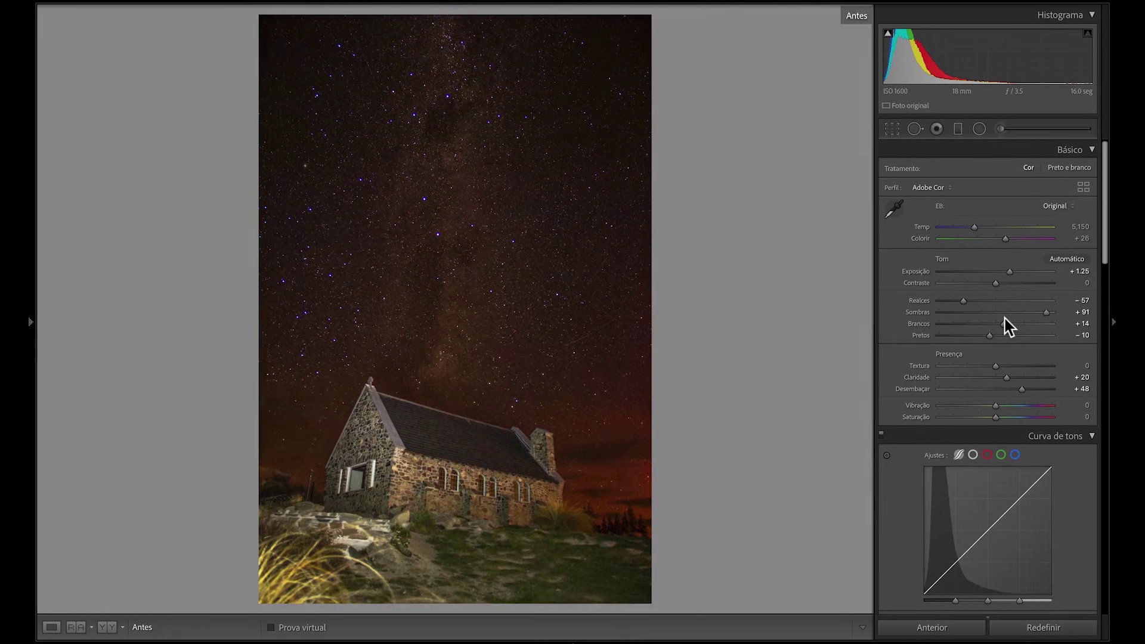
key("backslash")
key("backslash")
key("backslash")
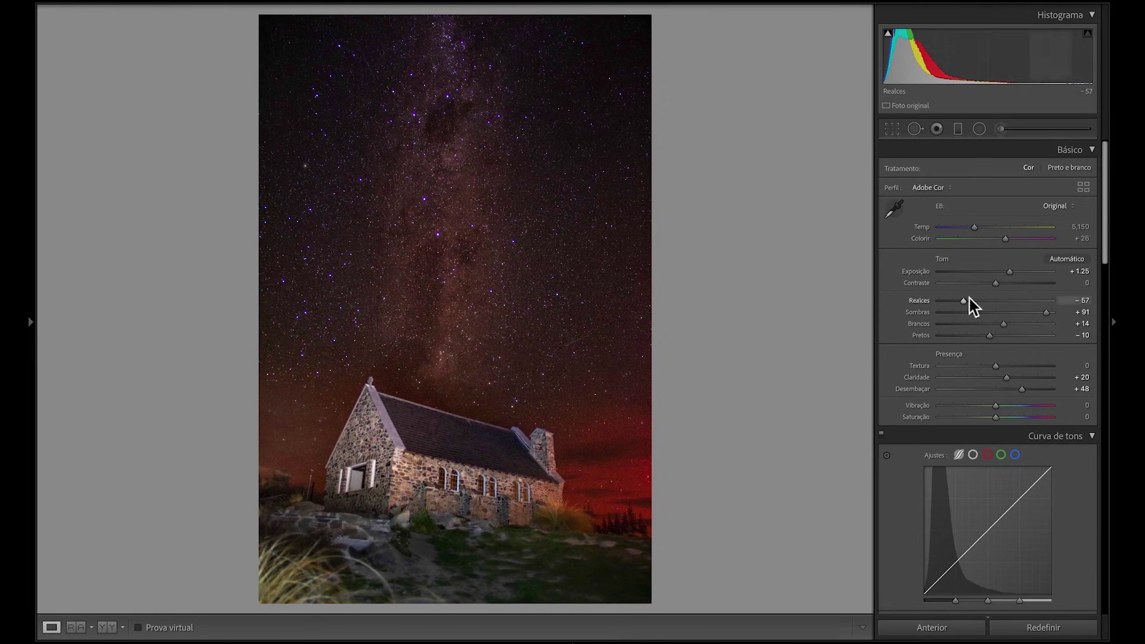
left_click(958, 130)
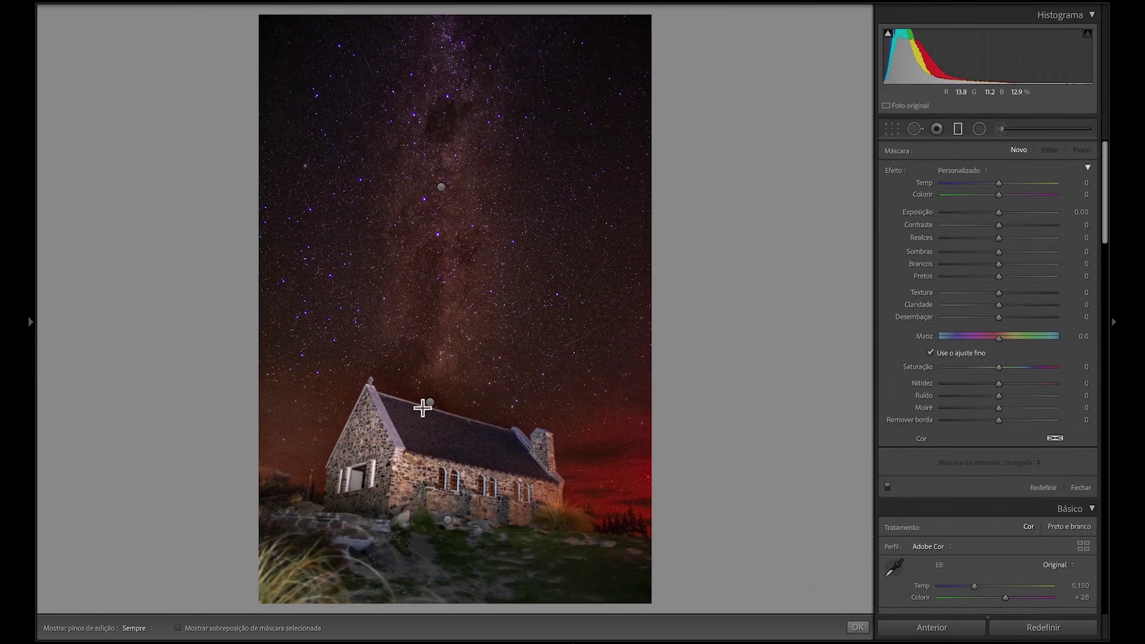
Step: Drop the local mask and scroll back to the Detail panel's noise and sharpening settings
left_click(979, 128)
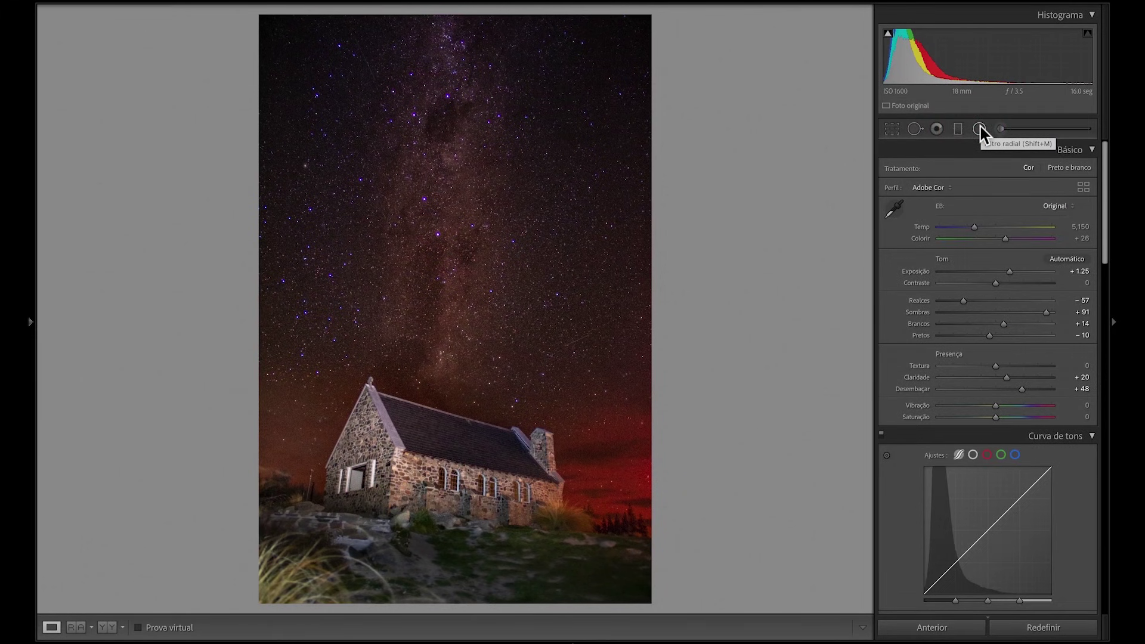
scroll(896, 295, "down", 5)
scroll(897, 295, "down", 5)
scroll(896, 295, "down", 5)
scroll(897, 295, "down", 3)
scroll(897, 295, "up", 1)
scroll(897, 295, "up", 5)
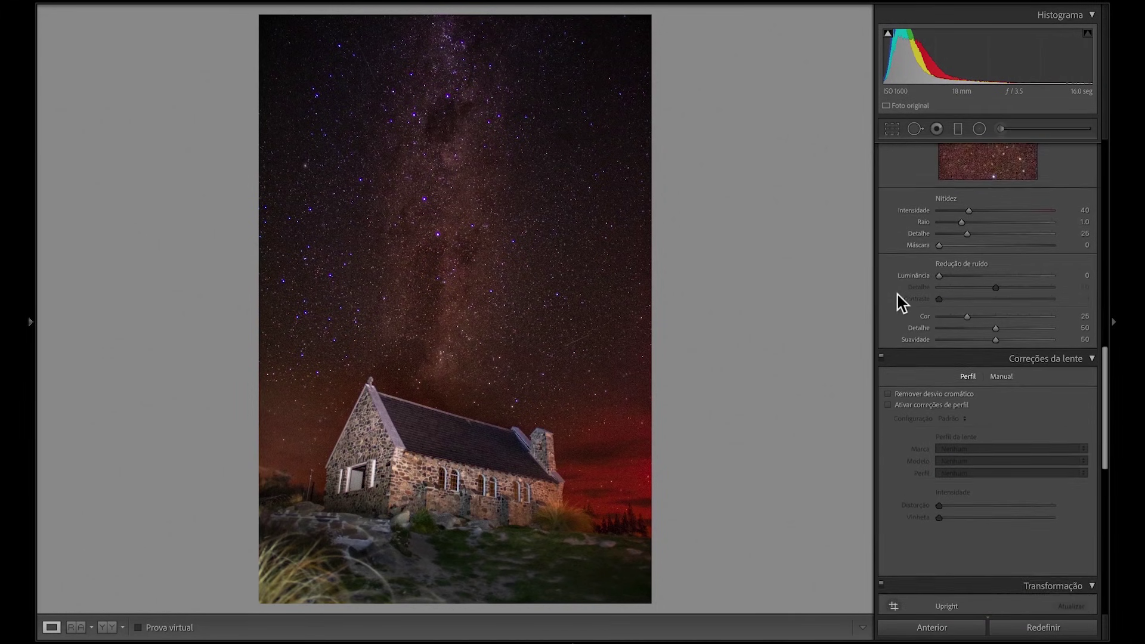
scroll(897, 295, "up", 3)
Step: Zoom in on the church roof and set Luminance noise reduction to 45
left_click(379, 465)
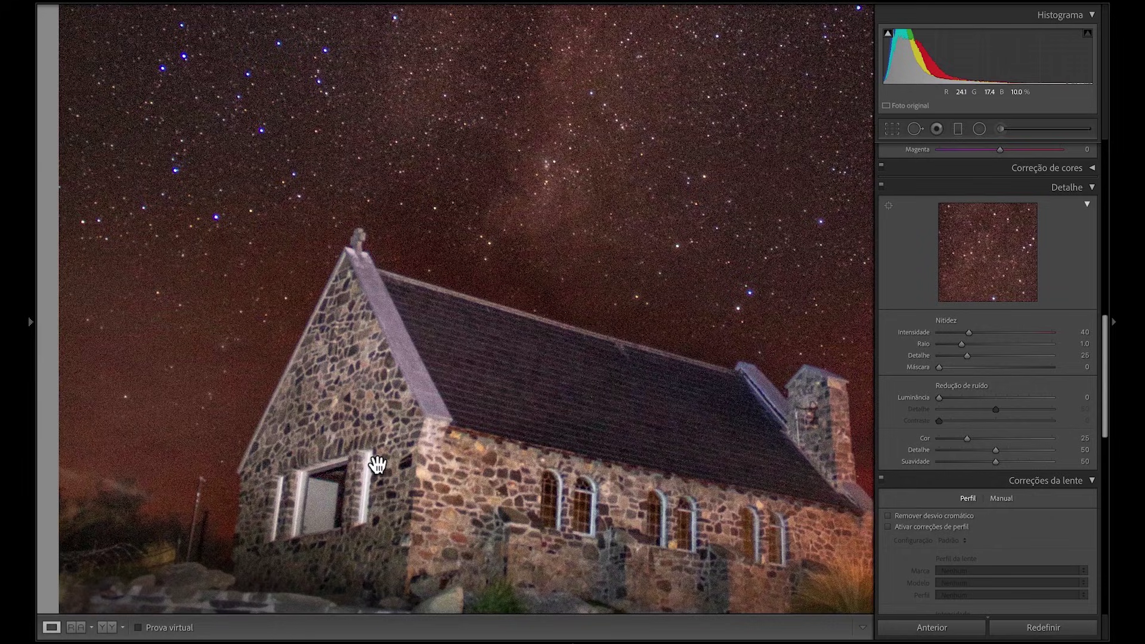
left_click_drag(381, 439, 363, 394)
key("ctrl+equal")
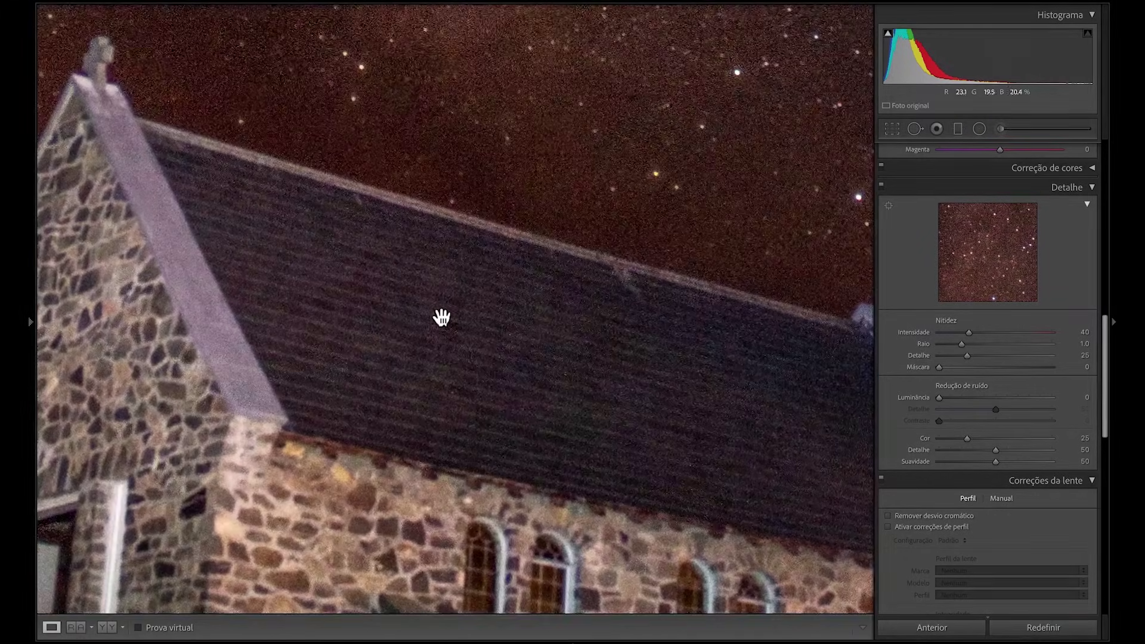
left_click_drag(306, 312, 320, 335)
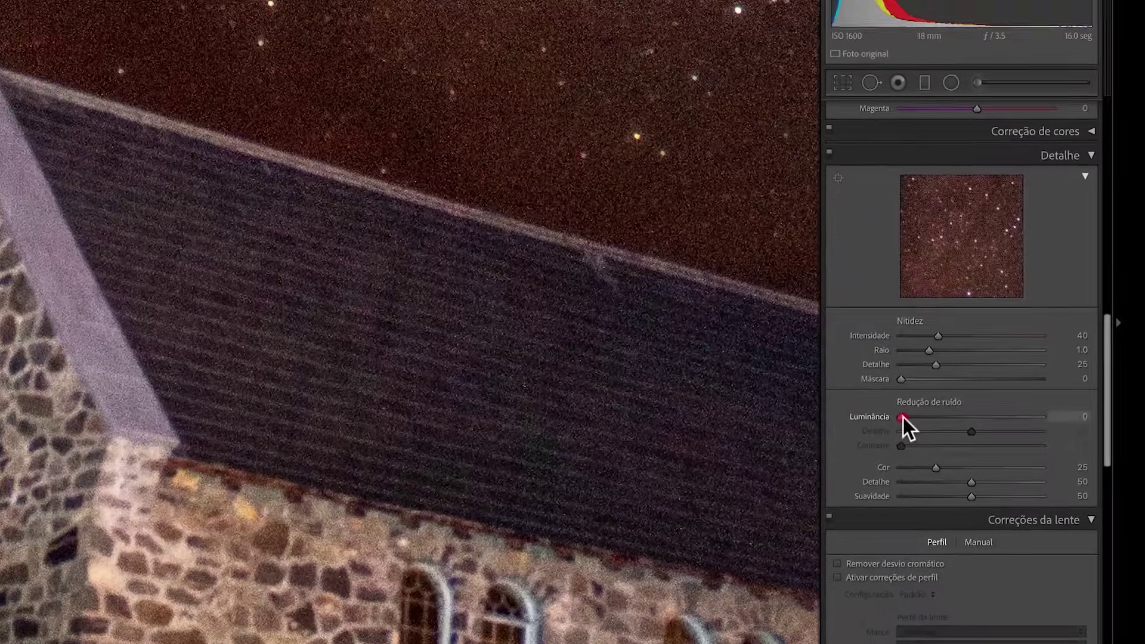
left_click_drag(903, 417, 963, 417)
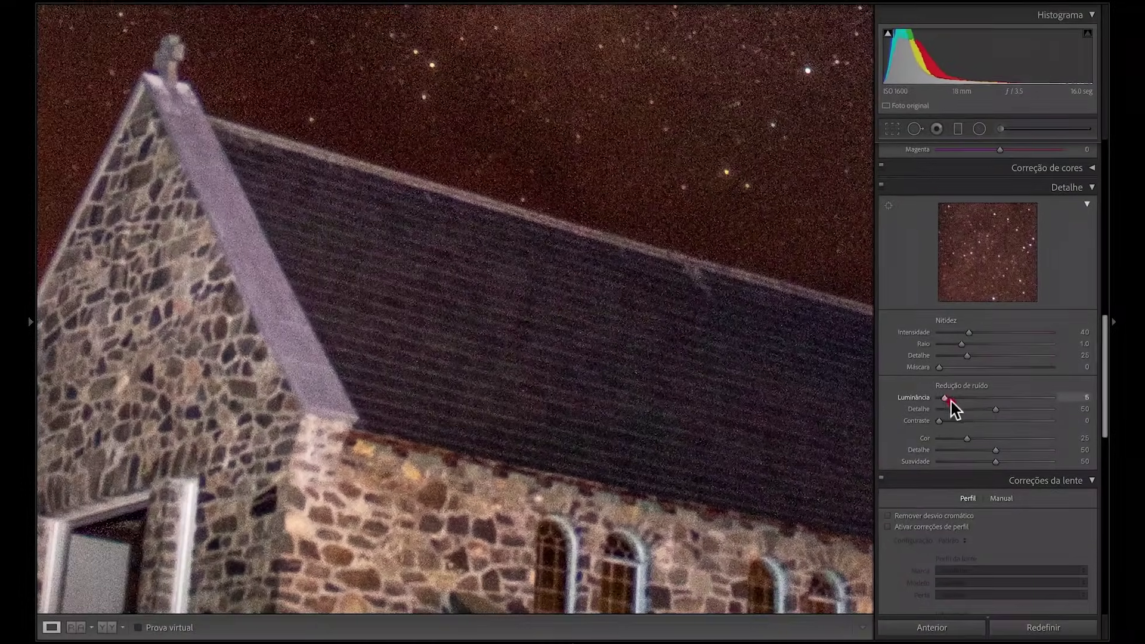
left_click(990, 407)
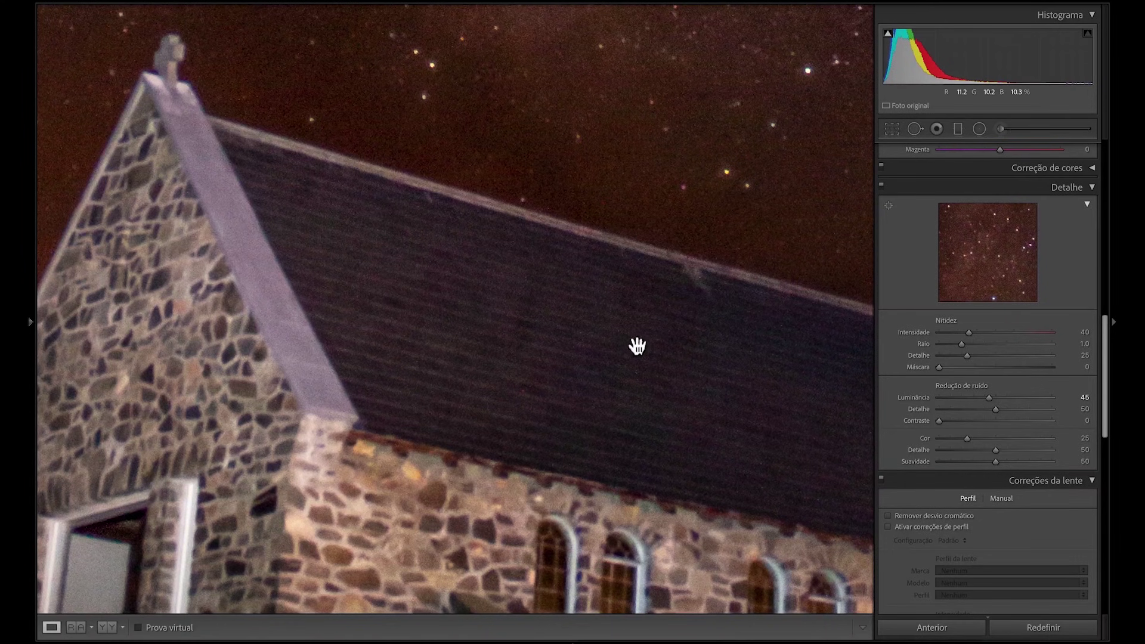
Step: Try Luminance values from 85 down to almost none and back to 24 to judge the grain
left_click(990, 398)
left_click_drag(992, 399, 1035, 406)
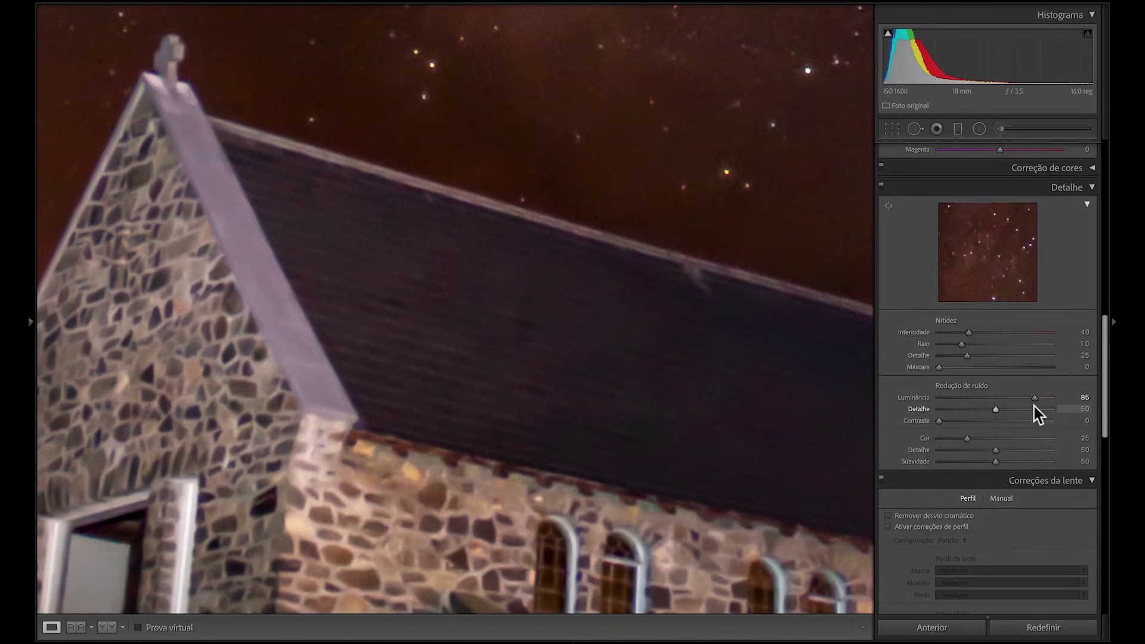
mouse_move(1035, 399)
left_mouse_down()
mouse_move(1008, 400)
mouse_move(1031, 402)
left_mouse_up()
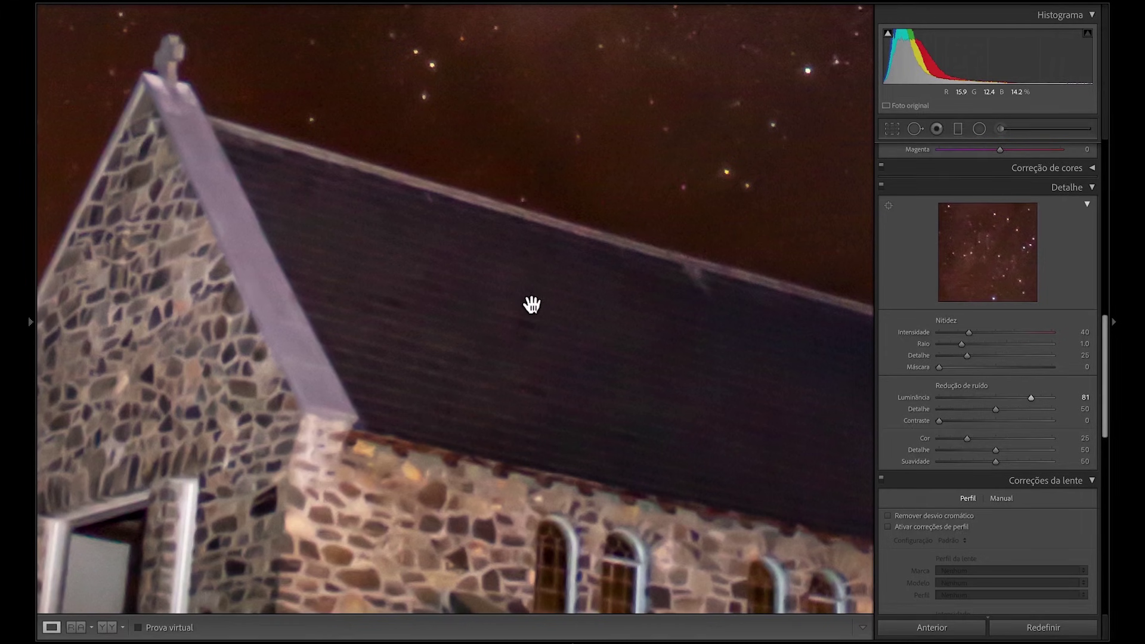
left_click_drag(1031, 398, 936, 399)
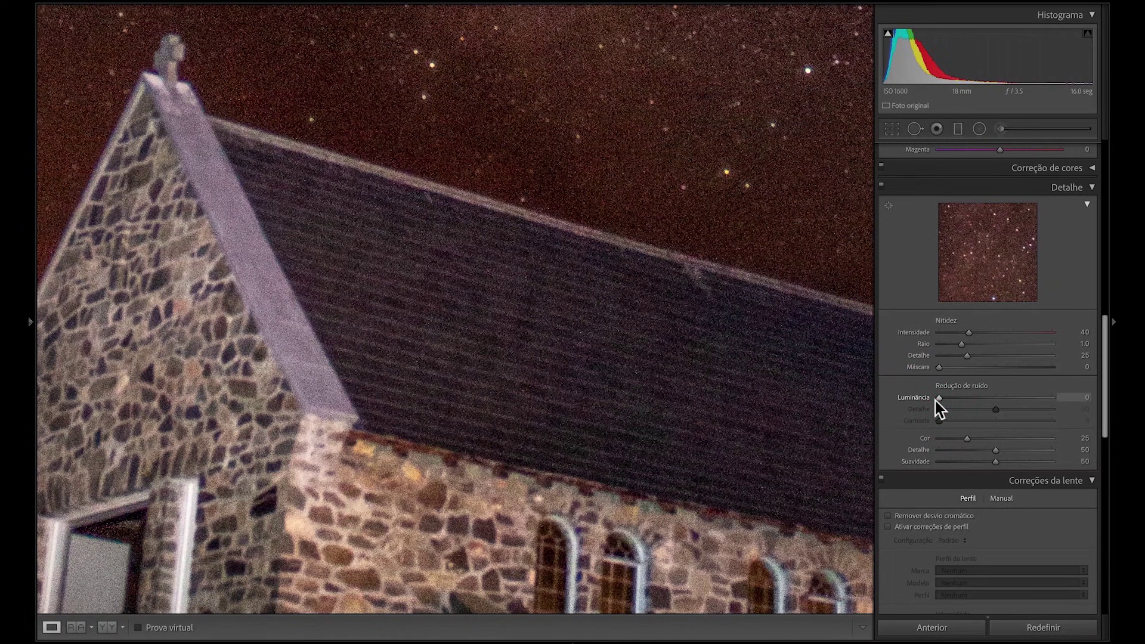
left_click_drag(938, 399, 983, 409)
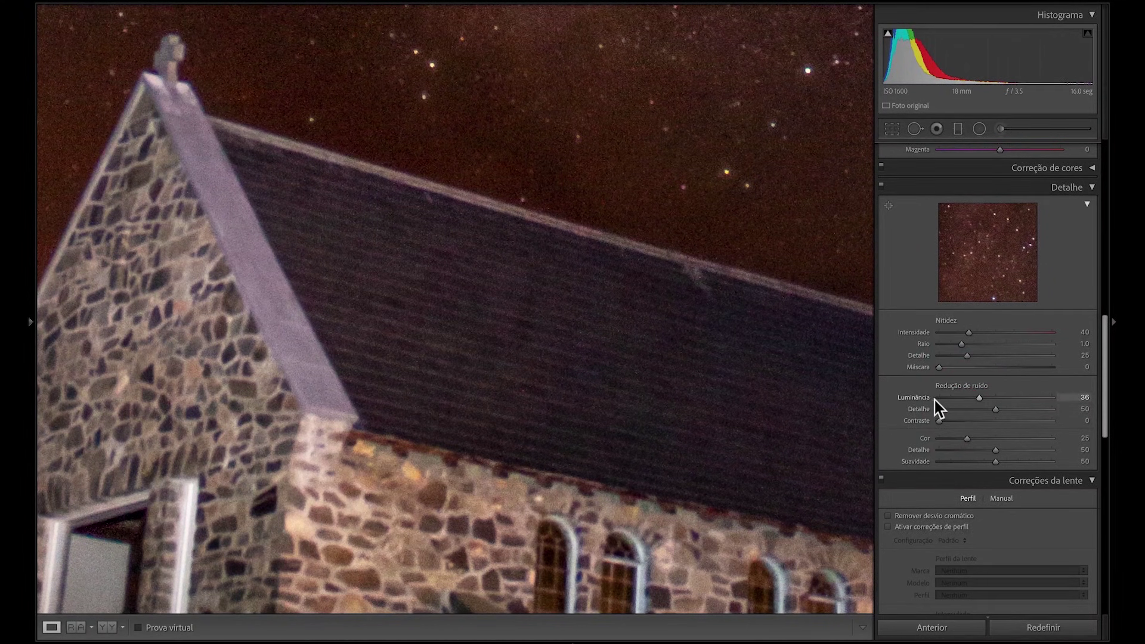
Step: Set noise reduction Detail to 90, Luminance to 42 and Contrast to 14
left_click_drag(995, 409, 1039, 420)
left_click_drag(975, 402, 981, 402)
left_click(938, 421)
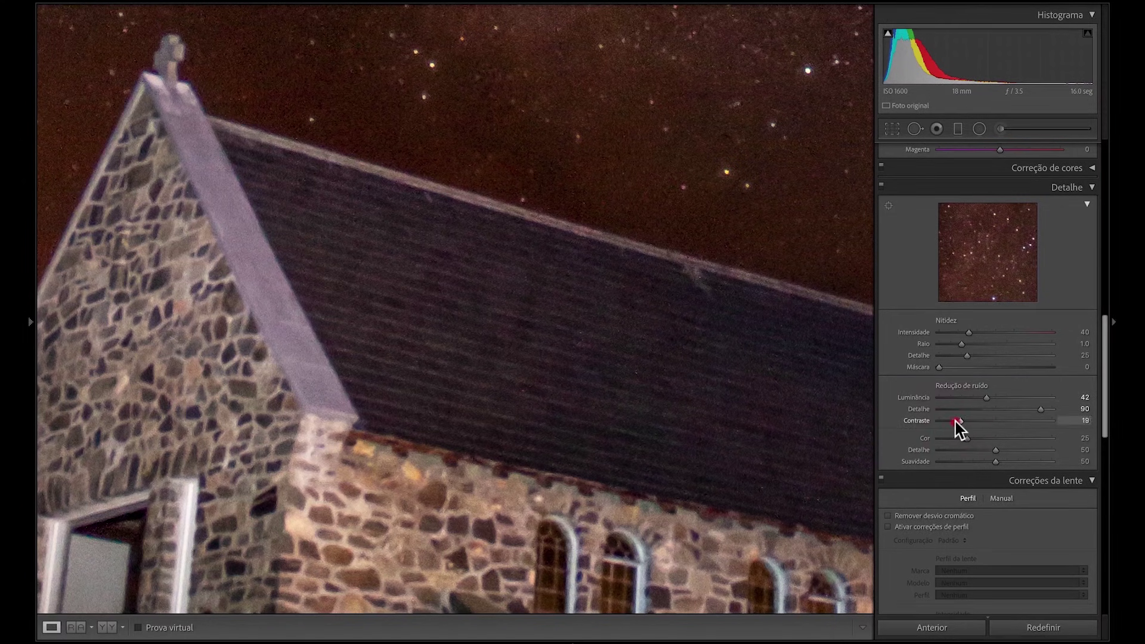
left_click_drag(953, 421, 954, 421)
Step: Keep Luminance at 42 and raise sharpening Amount to 83 on the roof close-up
left_click(1085, 398)
key("Return")
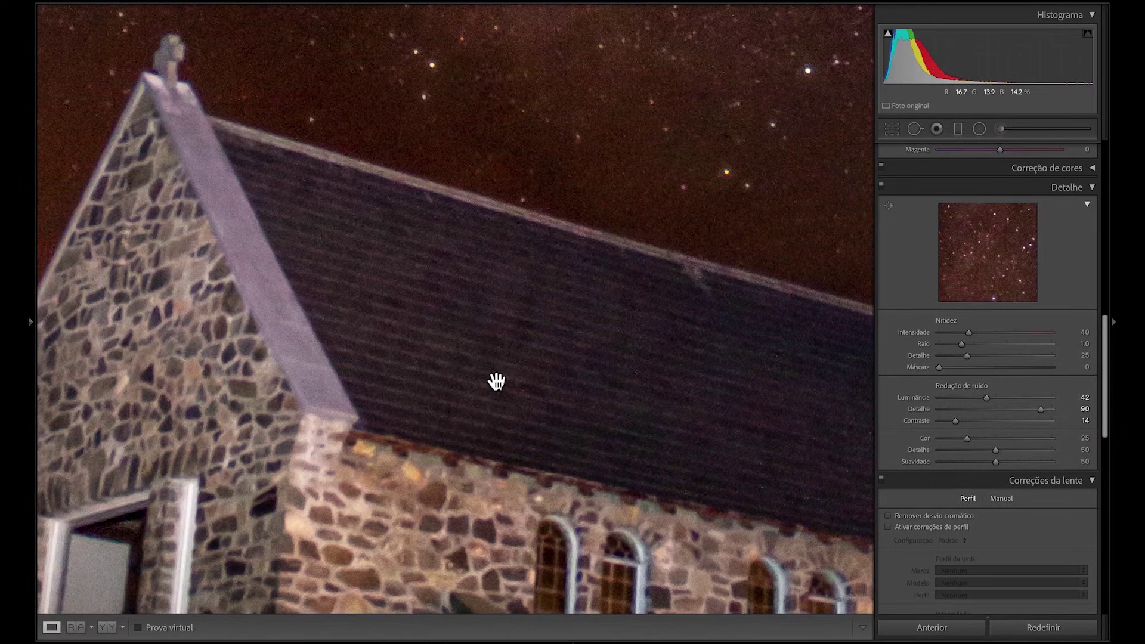
left_click_drag(401, 340, 467, 382)
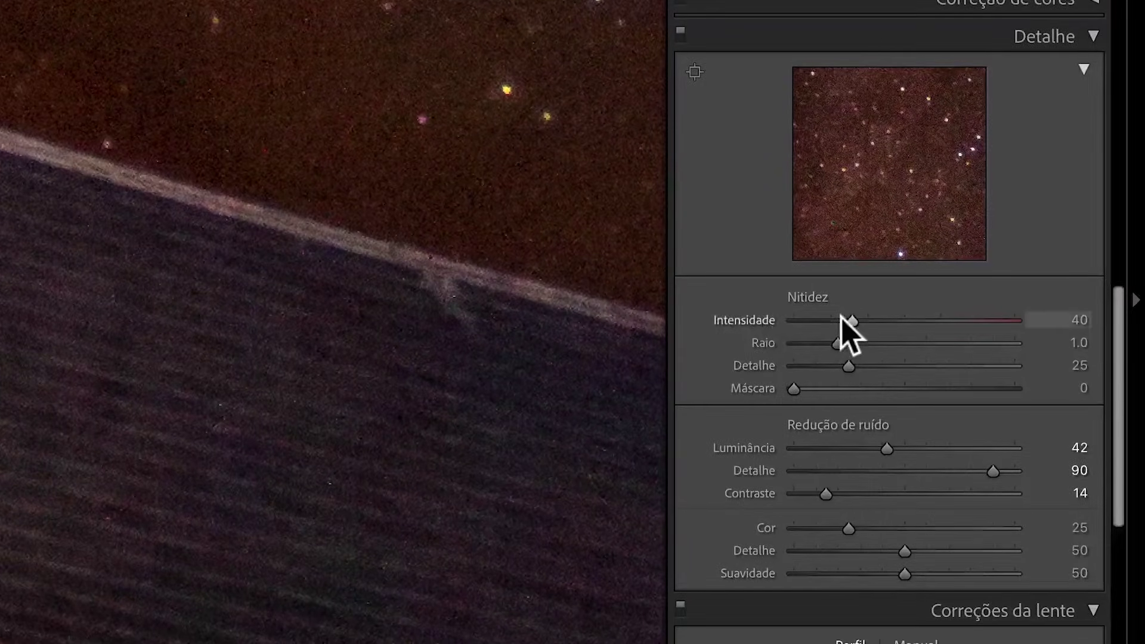
left_click_drag(864, 329, 1000, 340)
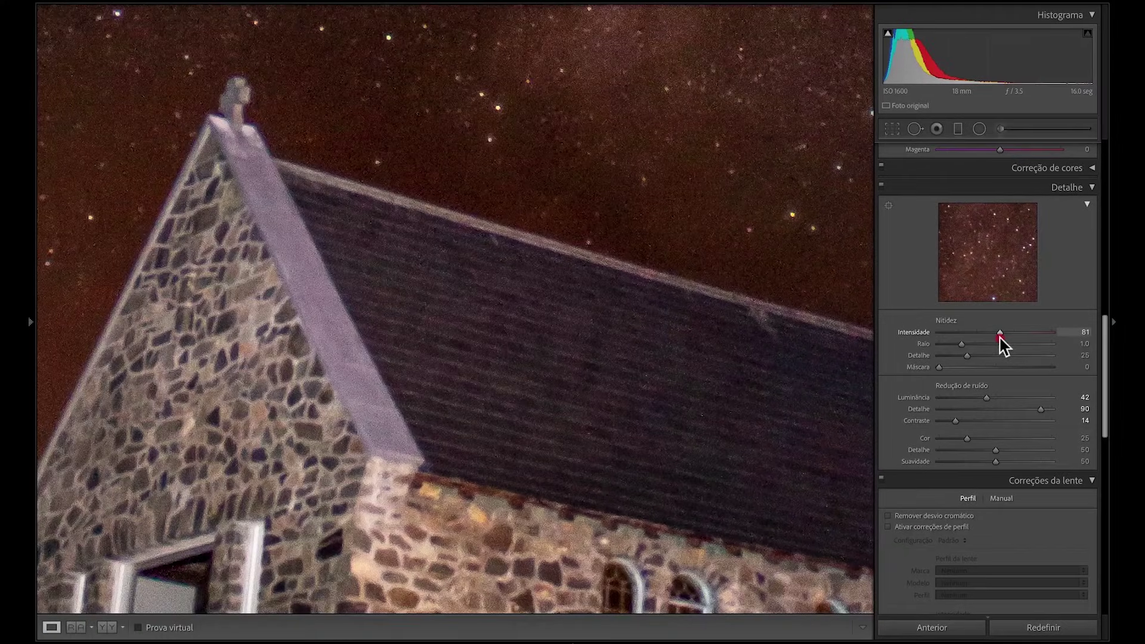
left_click(1000, 338)
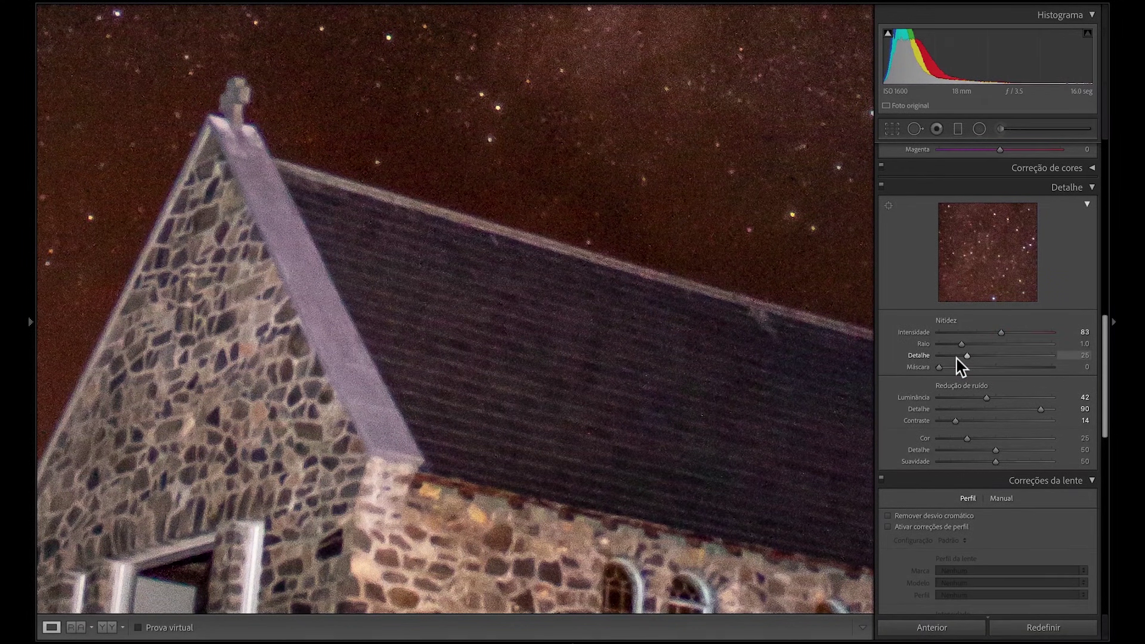
Step: Set sharpening Masking to 66 while previewing the mask, and Detail to 35
left_click(666, 458)
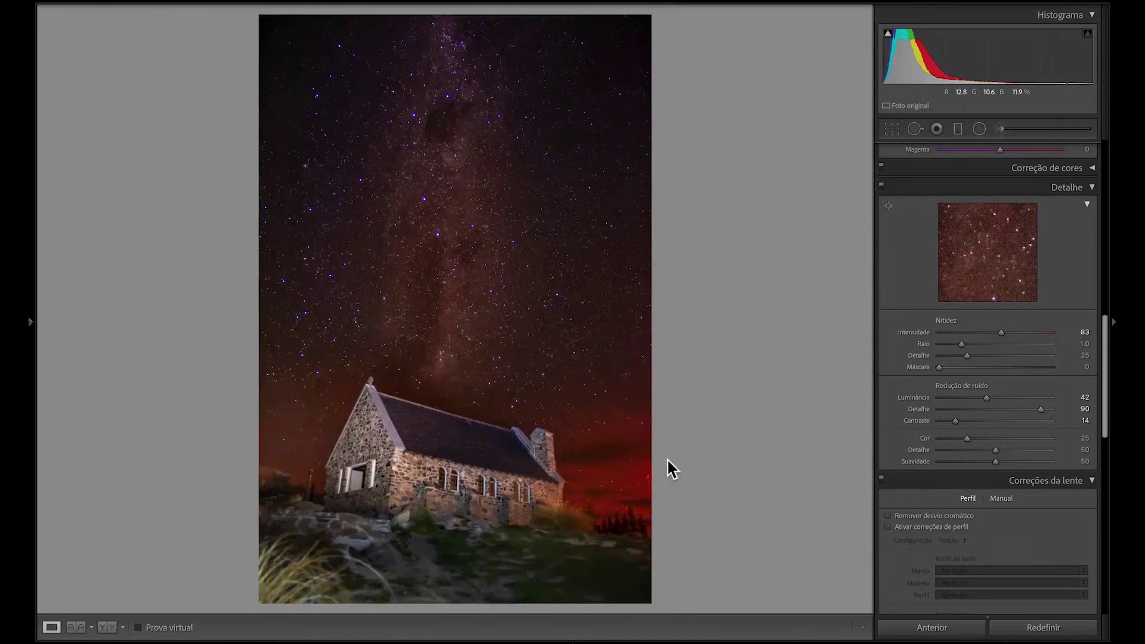
left_click_drag(937, 368, 947, 368)
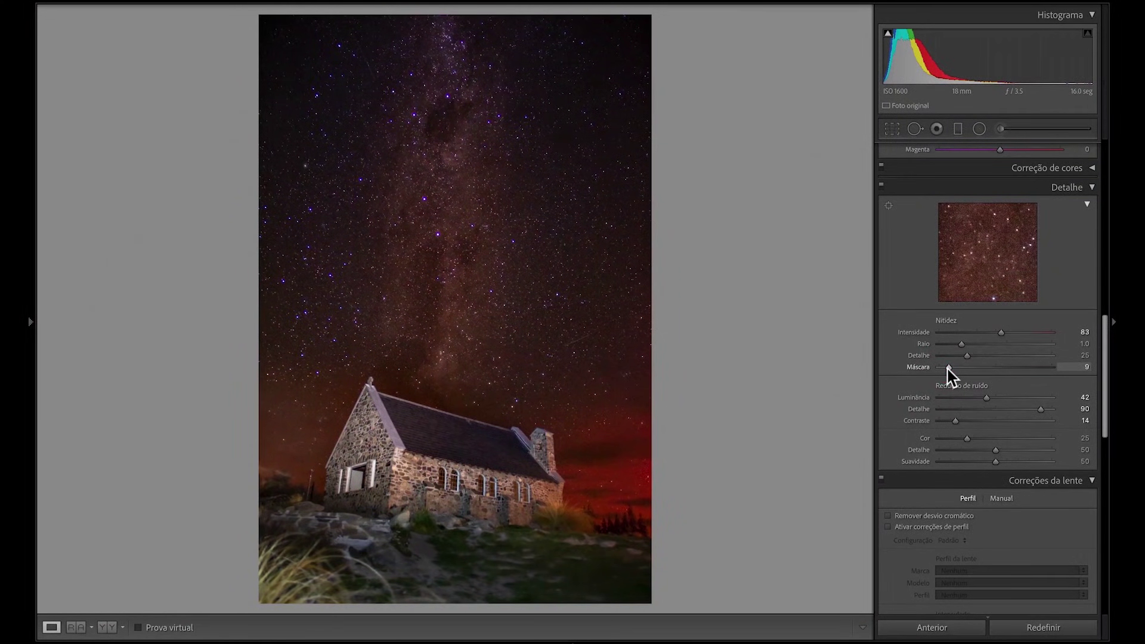
key("alt")
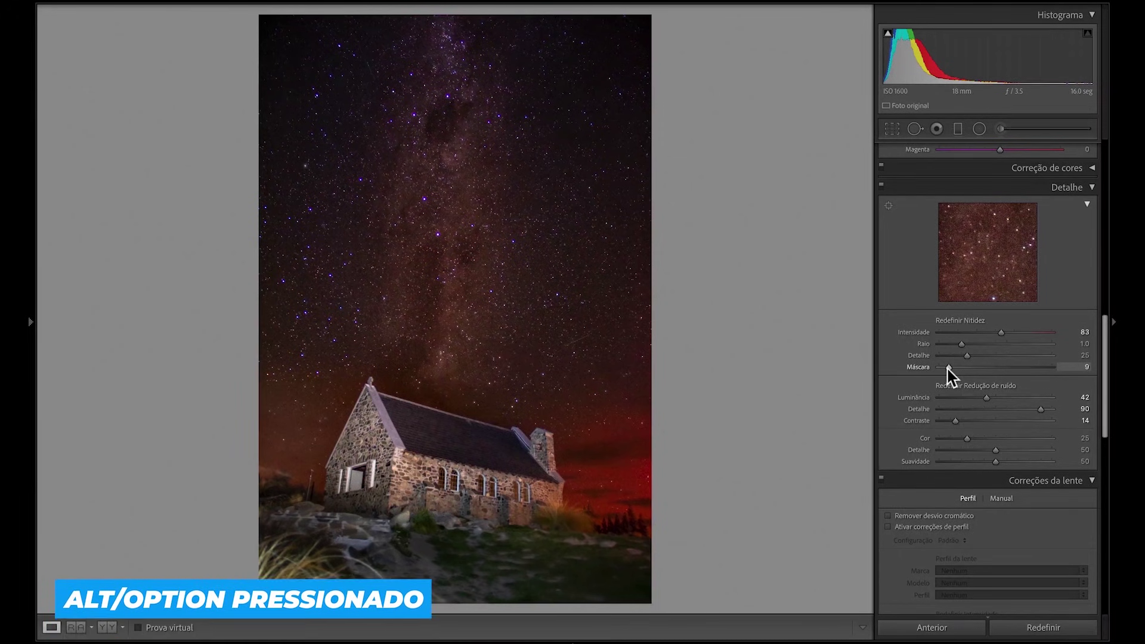
mouse_move(946, 370)
left_mouse_down()
mouse_move(1006, 388)
mouse_move(991, 382)
left_mouse_up()
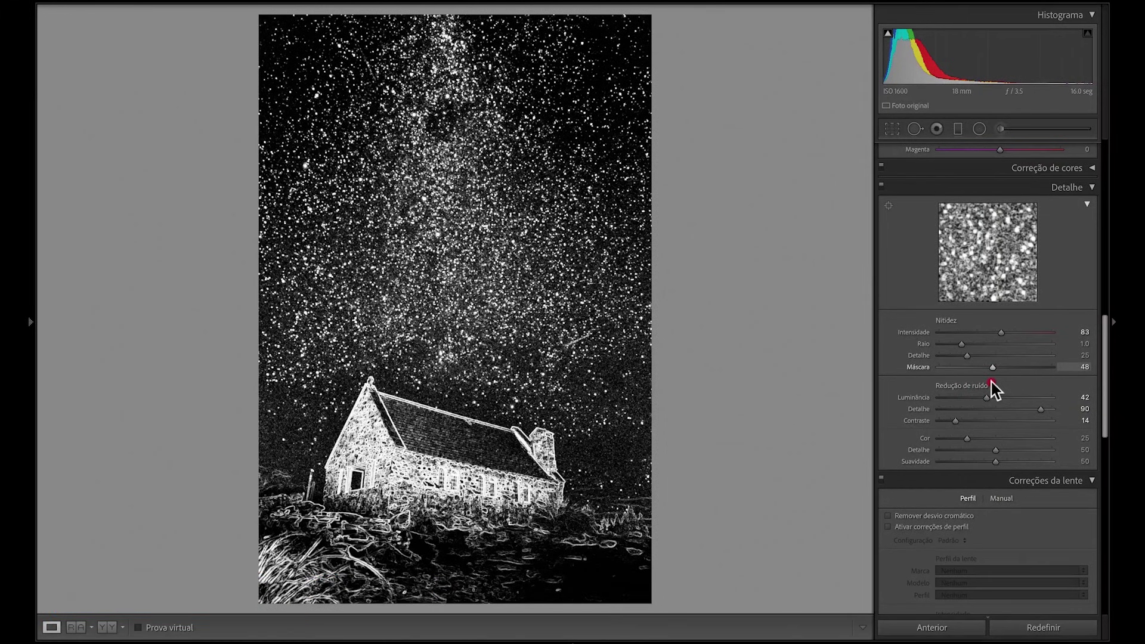
left_click_drag(991, 382, 1011, 386)
left_click_drag(967, 356, 974, 355)
left_click_drag(710, 404, 671, 420)
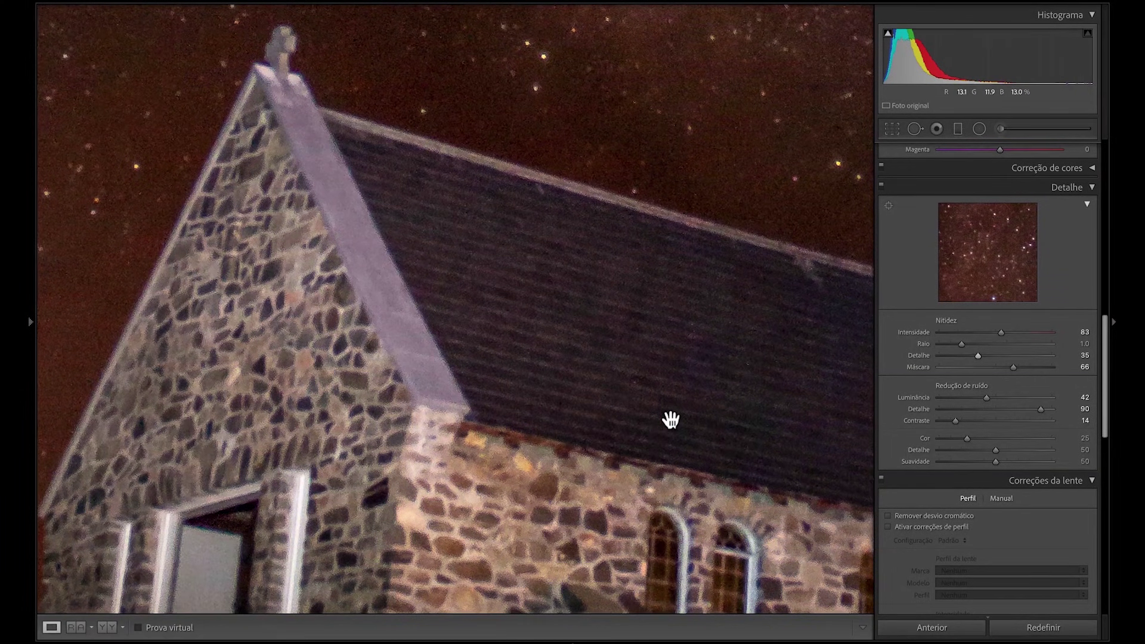
Step: Zoom in on the roof ridge, toggle the Detail adjustments to compare, and zoom back out
key("ctrl+equal")
left_click(882, 186)
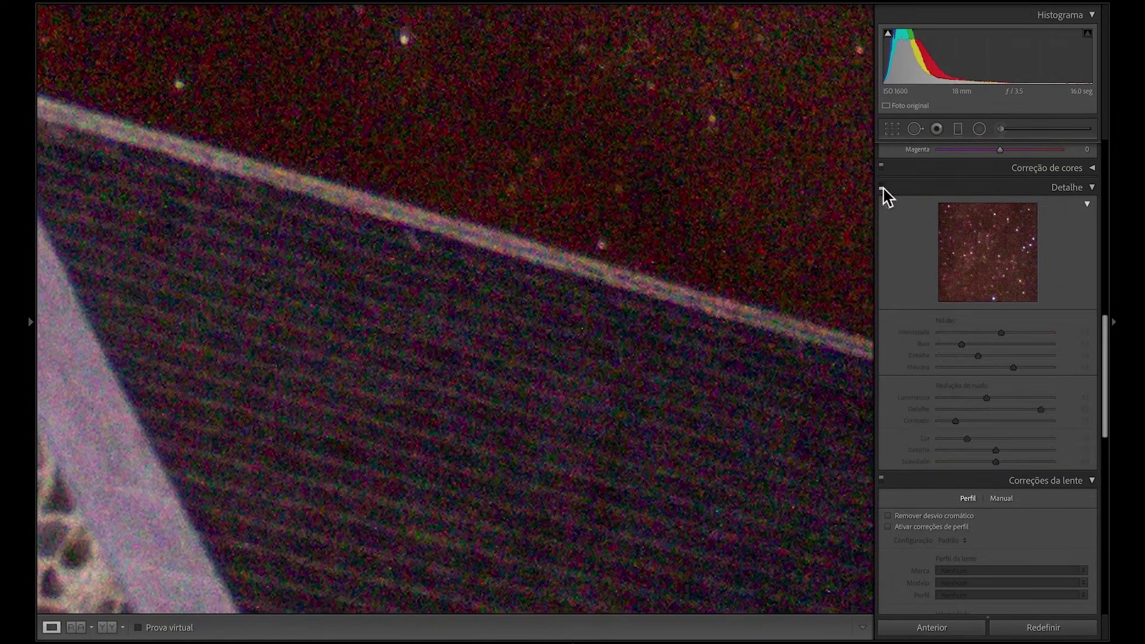
left_click(692, 325)
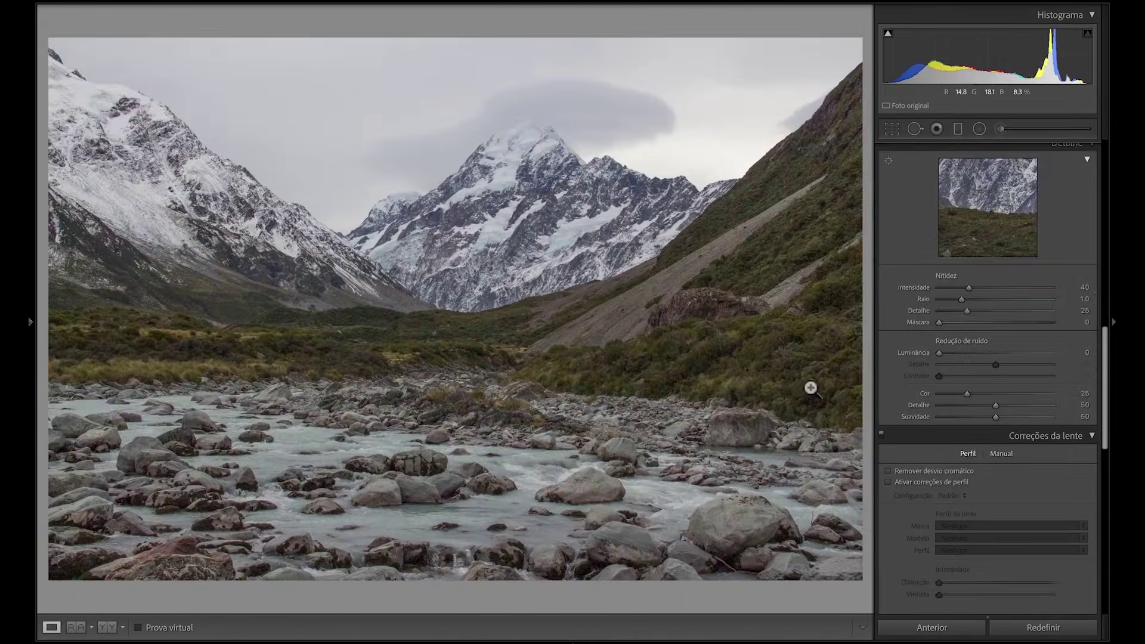
Step: Zoom into the mountain hillside and compare before and after the detail adjustments
left_click(810, 388)
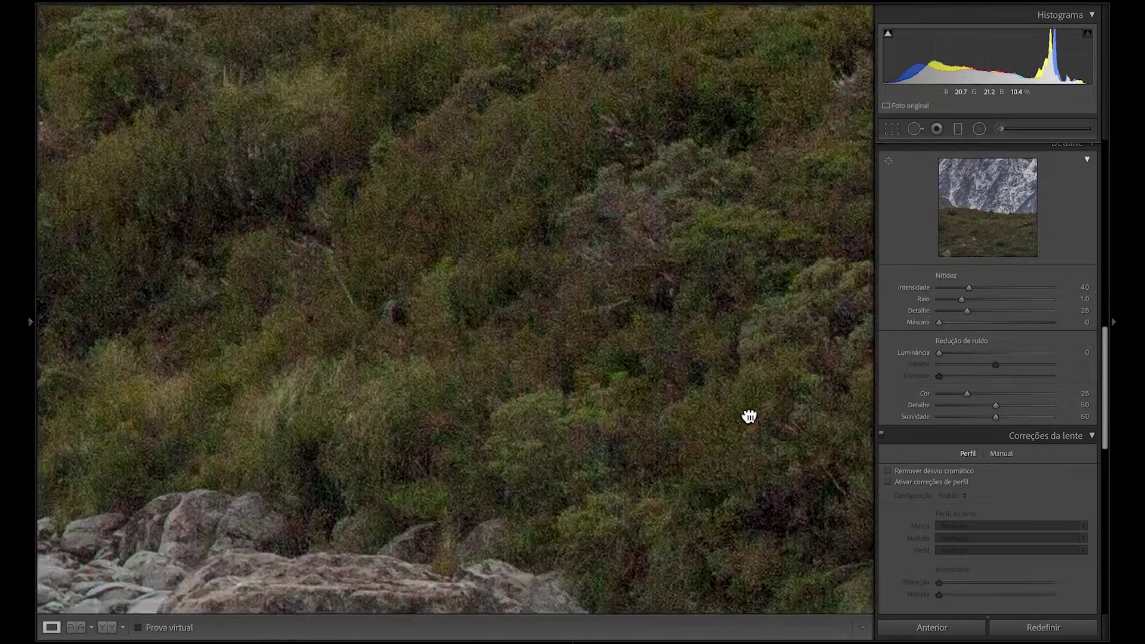
left_click_drag(748, 416, 798, 294)
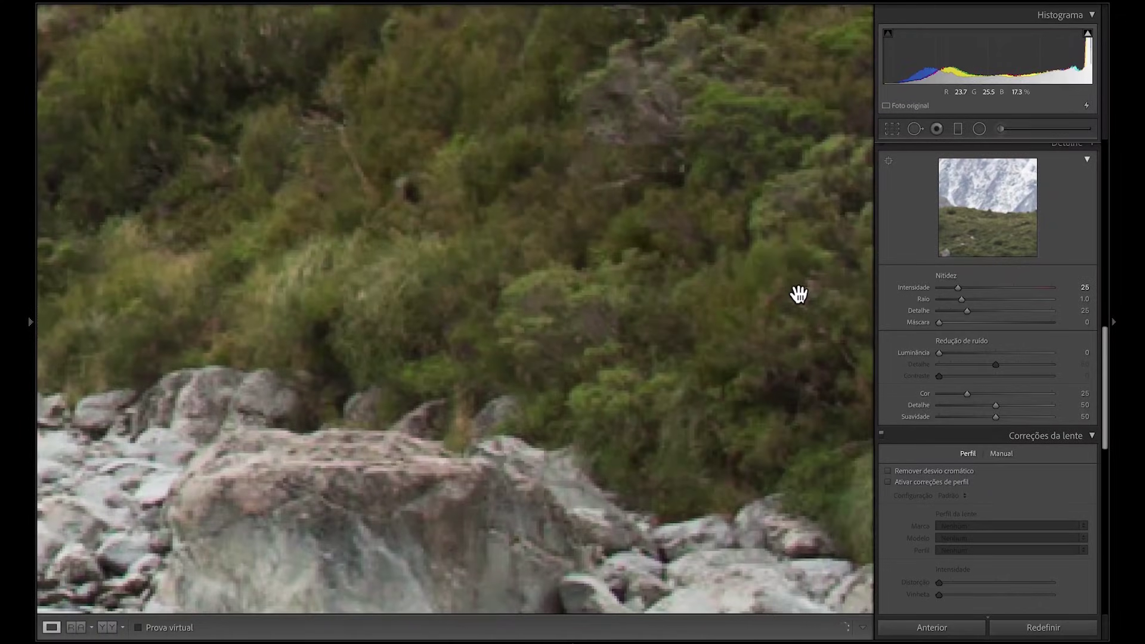
left_click_drag(798, 294, 701, 291)
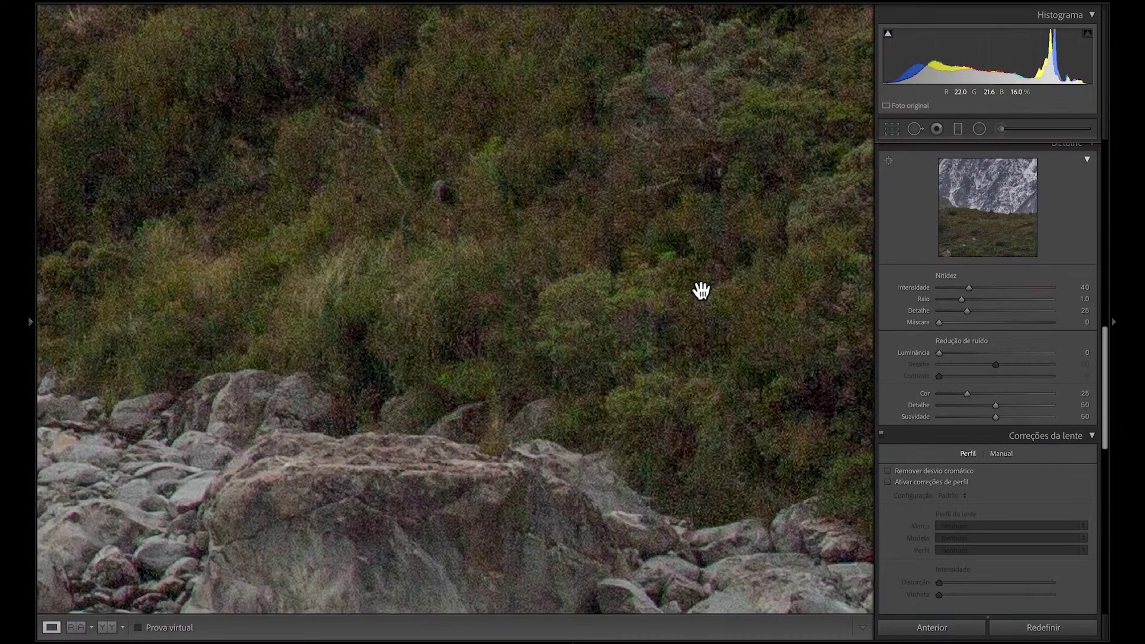
left_click(701, 291)
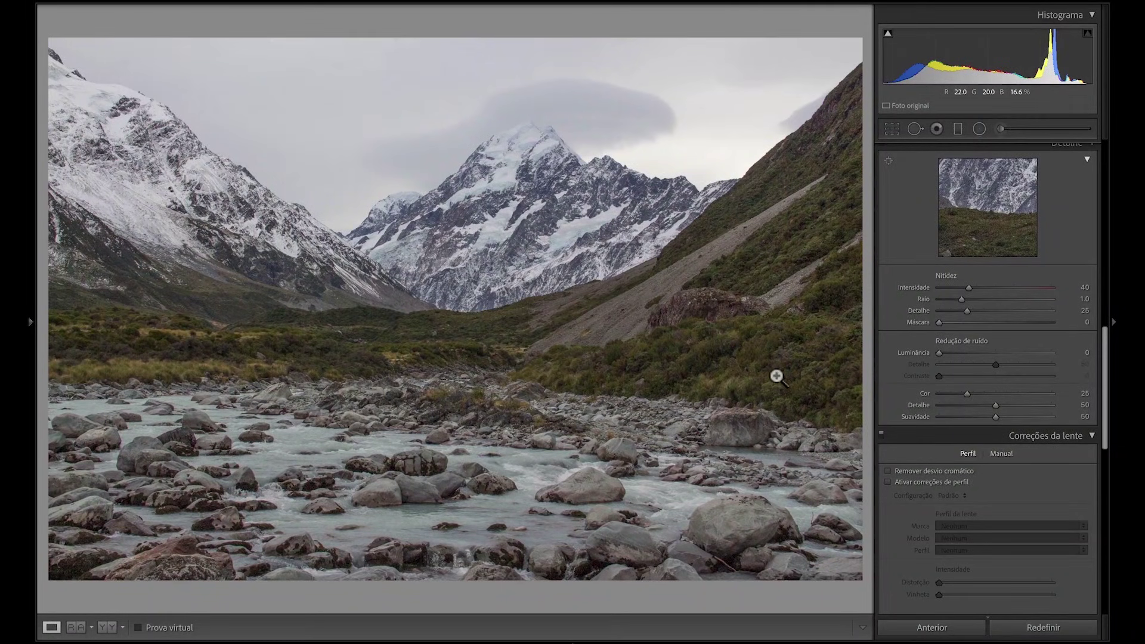
left_click(773, 374)
key("backslash")
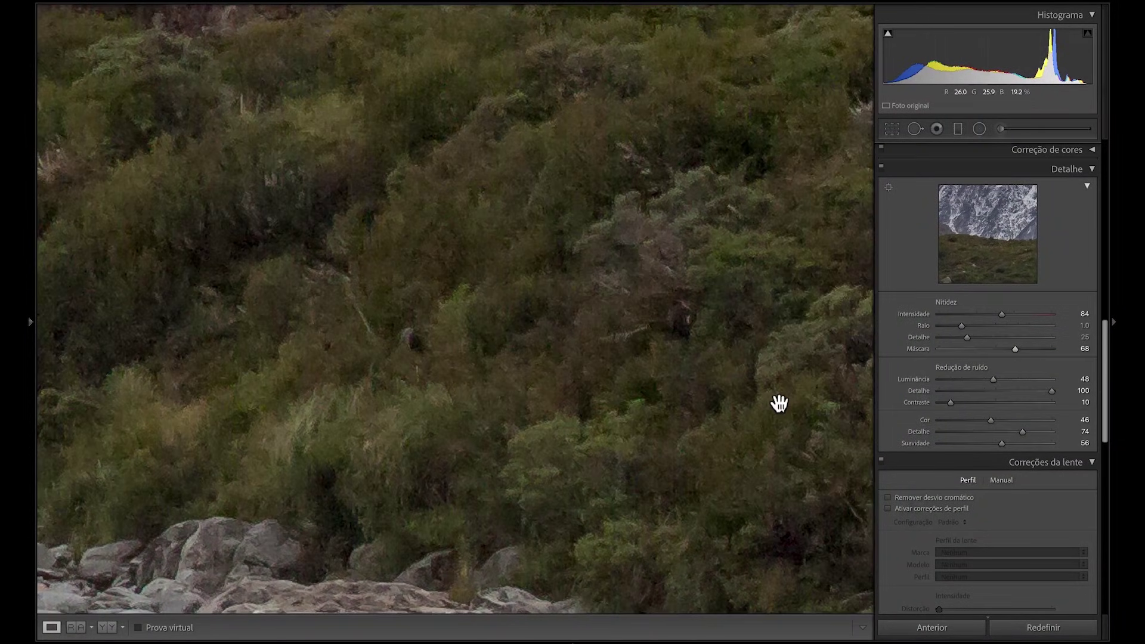
key("backslash")
left_click(883, 168)
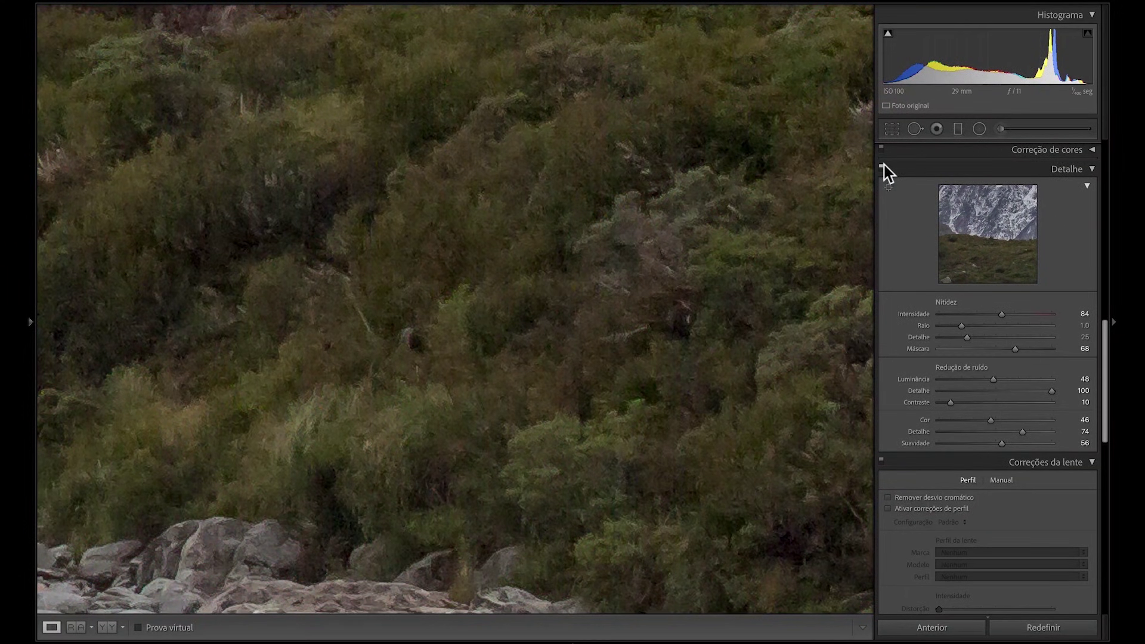
key("backslash")
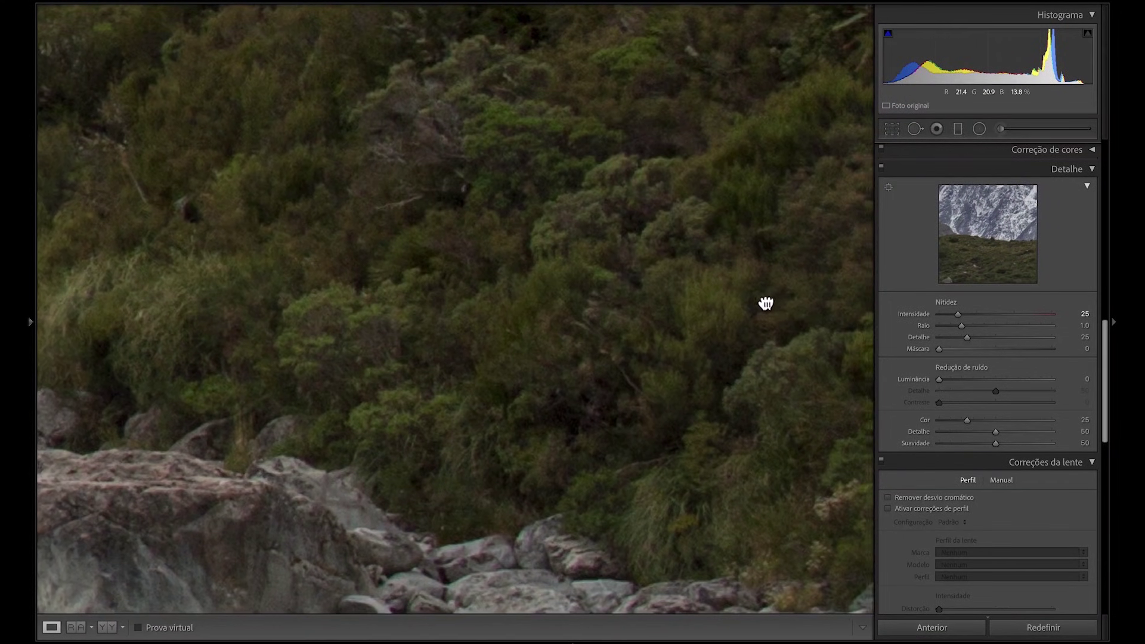
Step: Raise sharpening Amount to 99 and toggle the Detail adjustments off and on to compare
left_click_drag(763, 302, 697, 322)
left_click_drag(958, 314, 1004, 321)
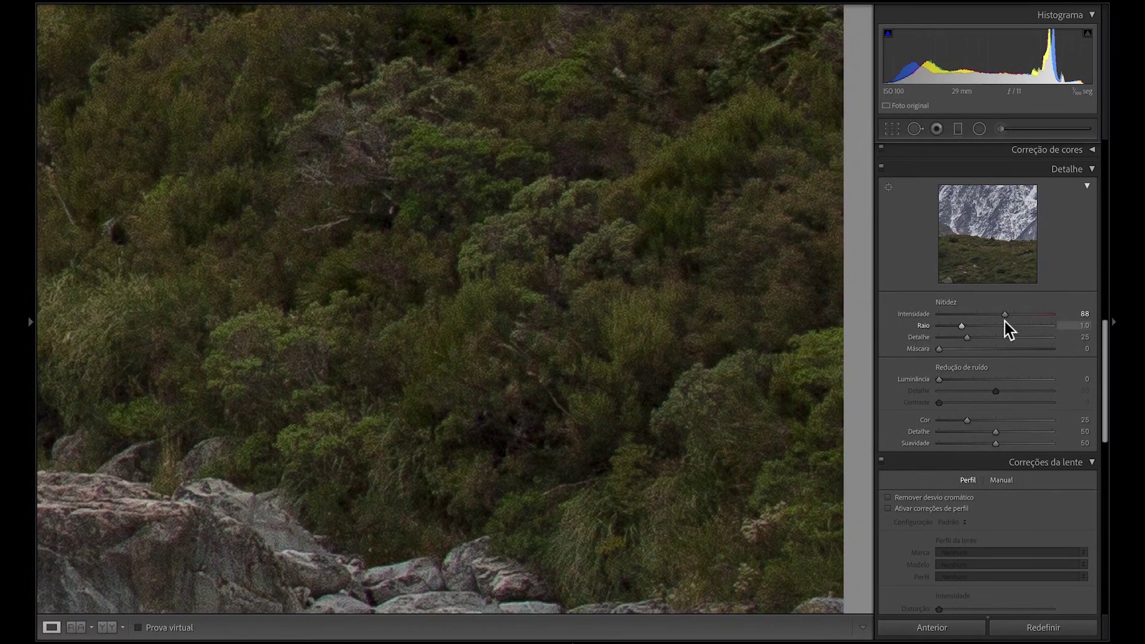
left_click_drag(1007, 316, 1013, 319)
left_click(881, 169)
left_click(881, 169)
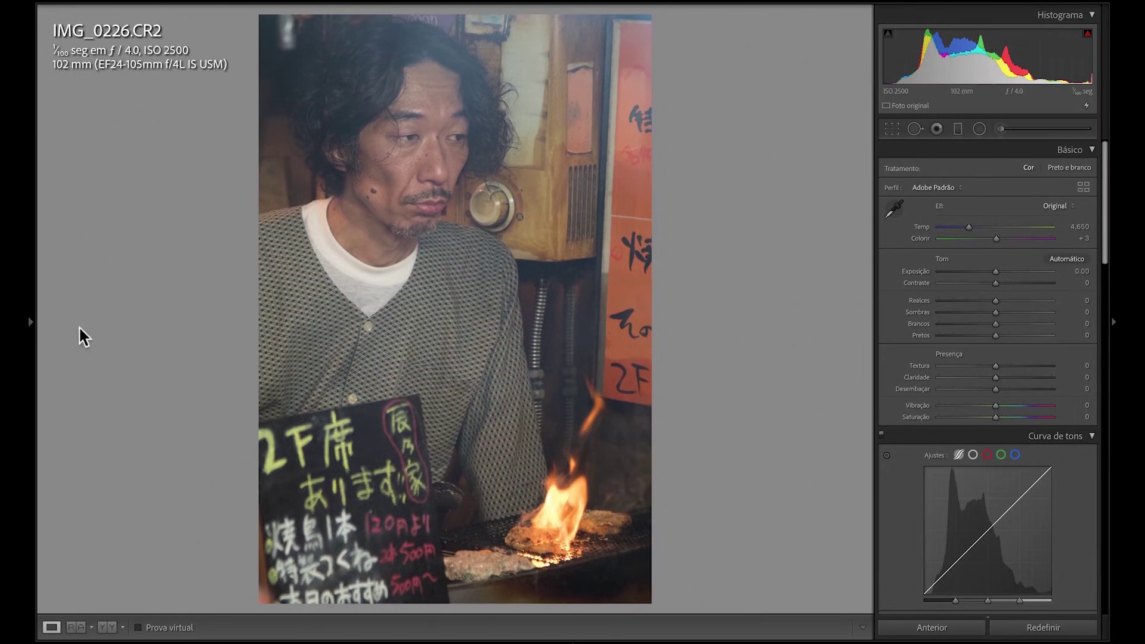
Step: Apply the CDF - [Marcante] - Transformers preset to IMG_0226.CR2 and hide the left panel
left_click(31, 325)
left_click(145, 303)
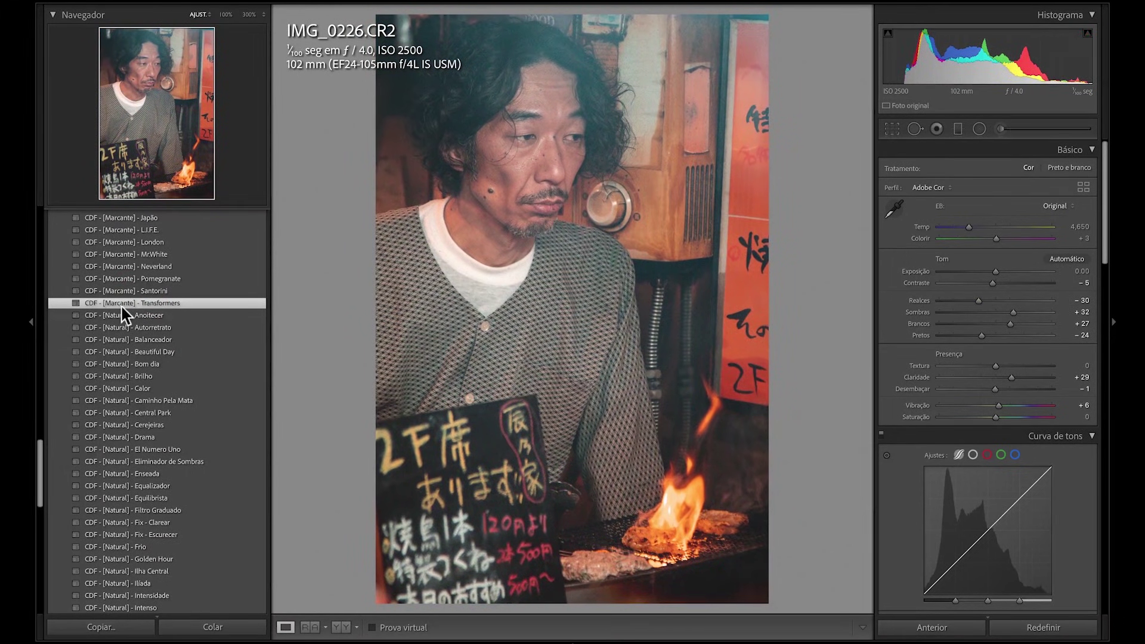
scroll(131, 303, "down", 10)
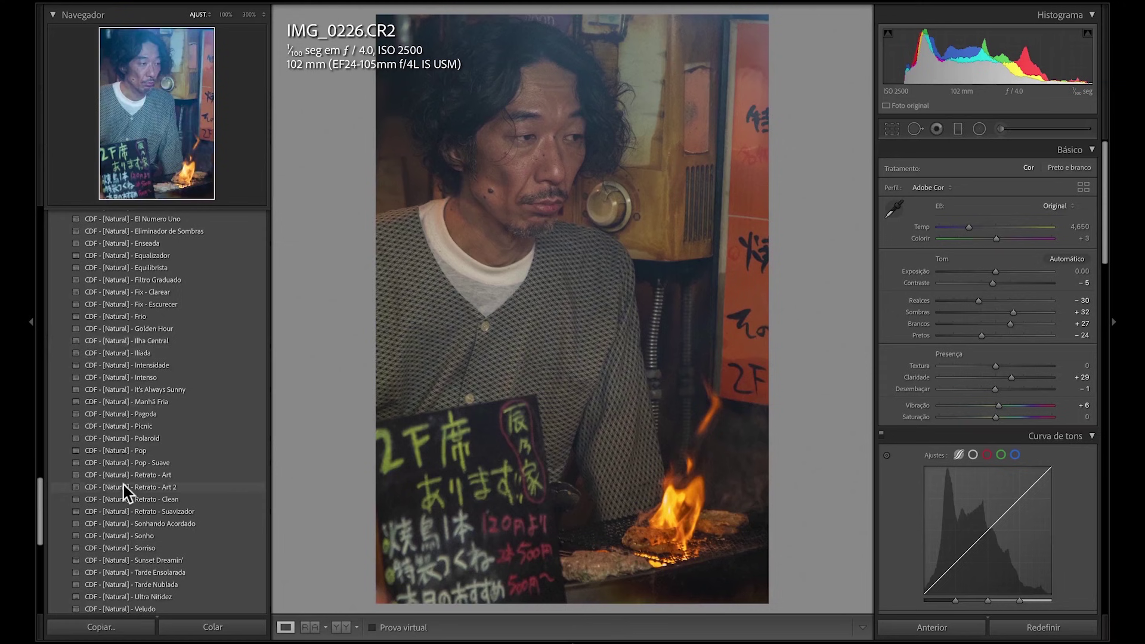
scroll(124, 507, "up", 15)
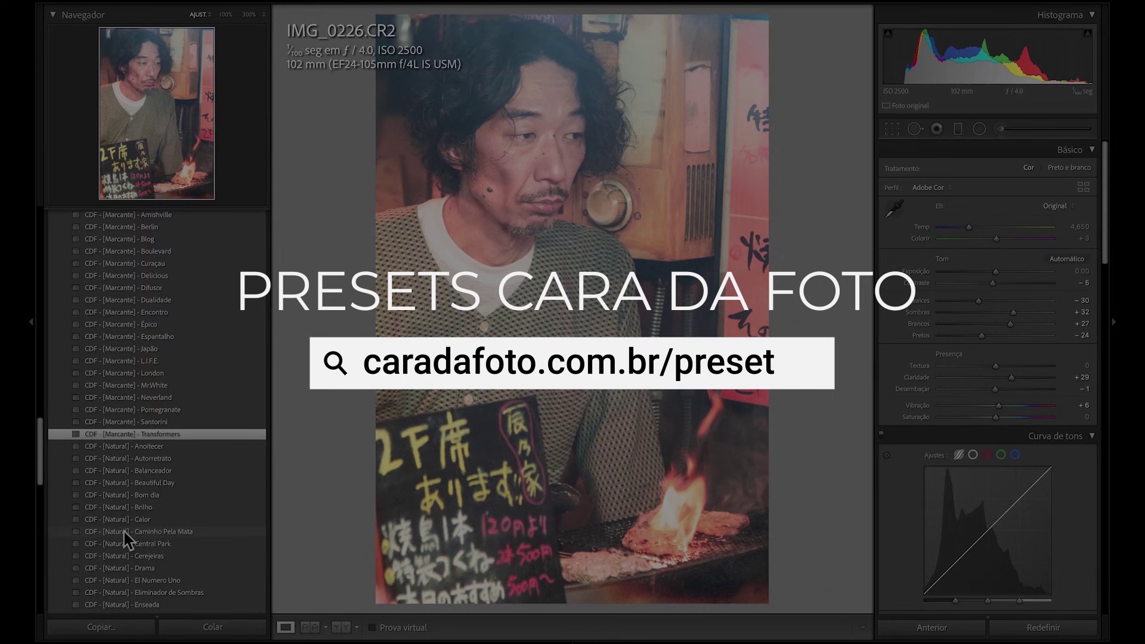
left_click(70, 434)
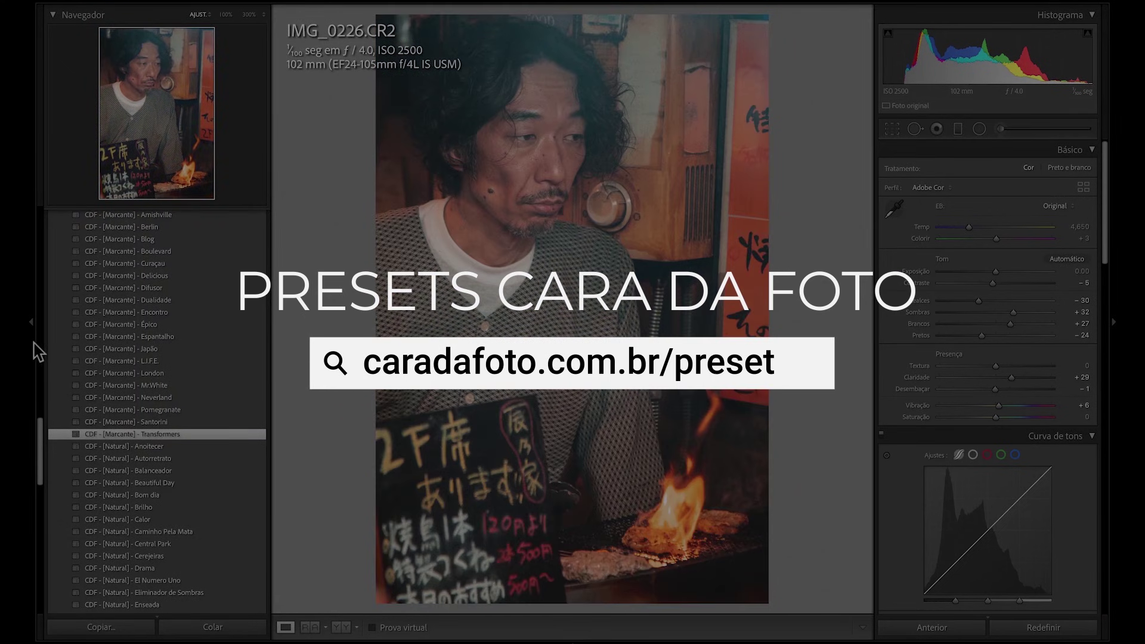
left_click(31, 328)
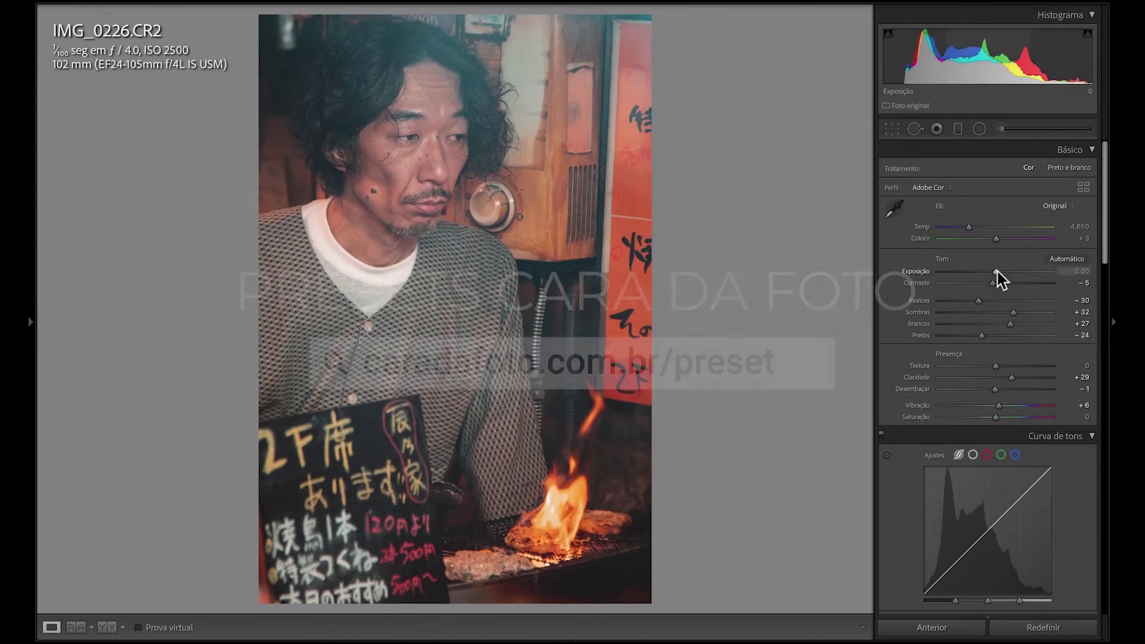
Step: Set Exposure +0.20 and noise reduction Luminance 39, Detail 81, Contrast 11, Color 22
left_click_drag(997, 271, 999, 272)
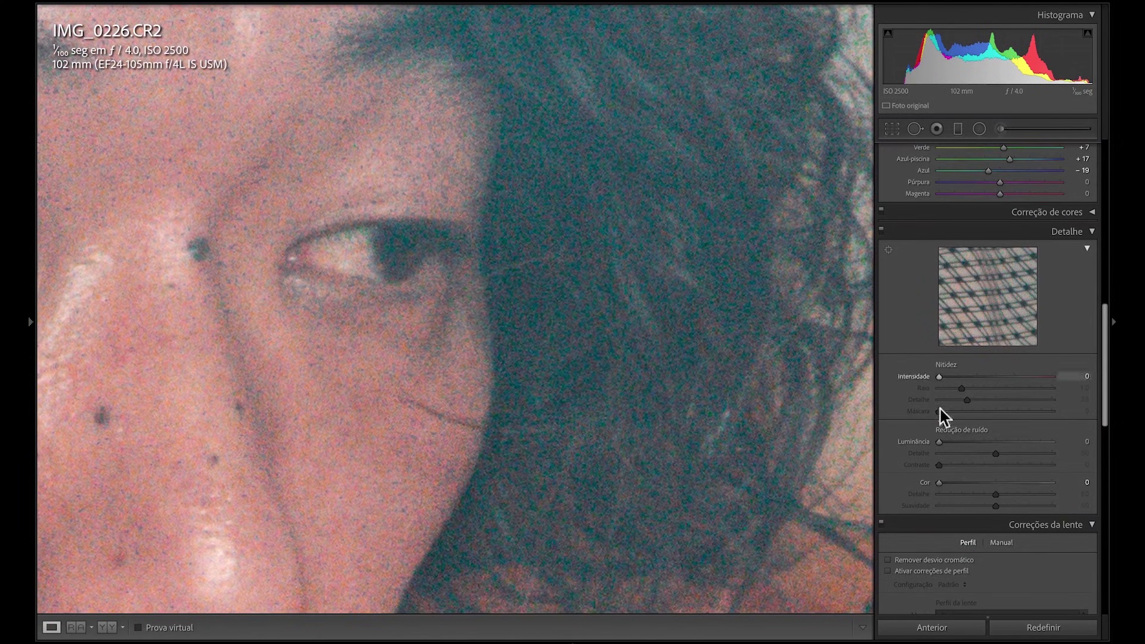
left_click_drag(939, 442, 983, 444)
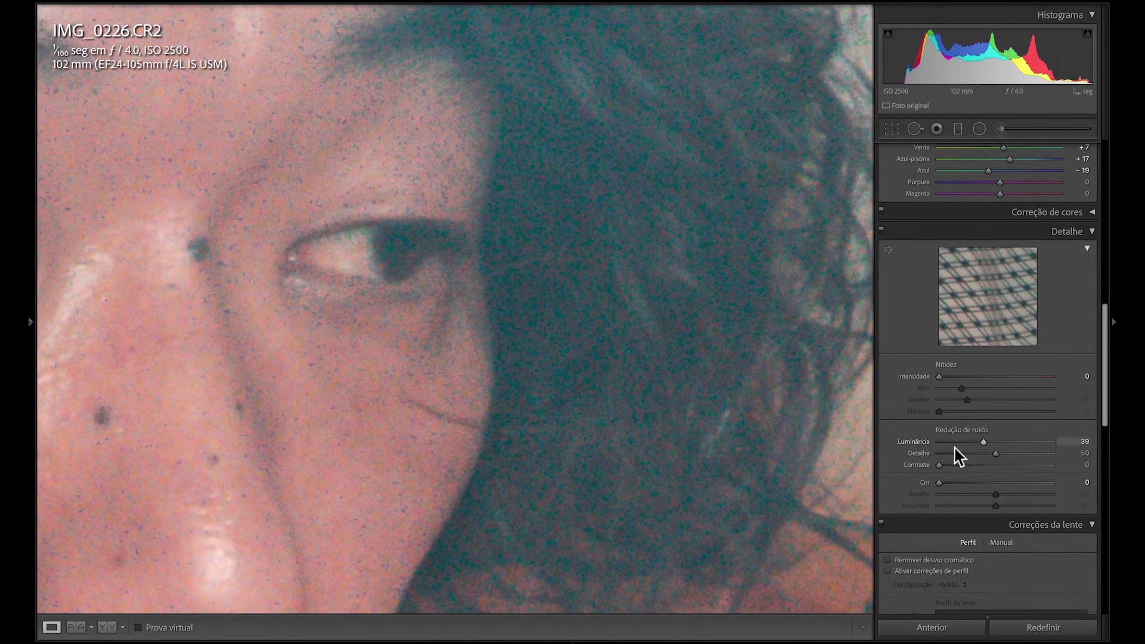
left_click_drag(995, 453, 1030, 453)
left_click_drag(941, 465, 963, 484)
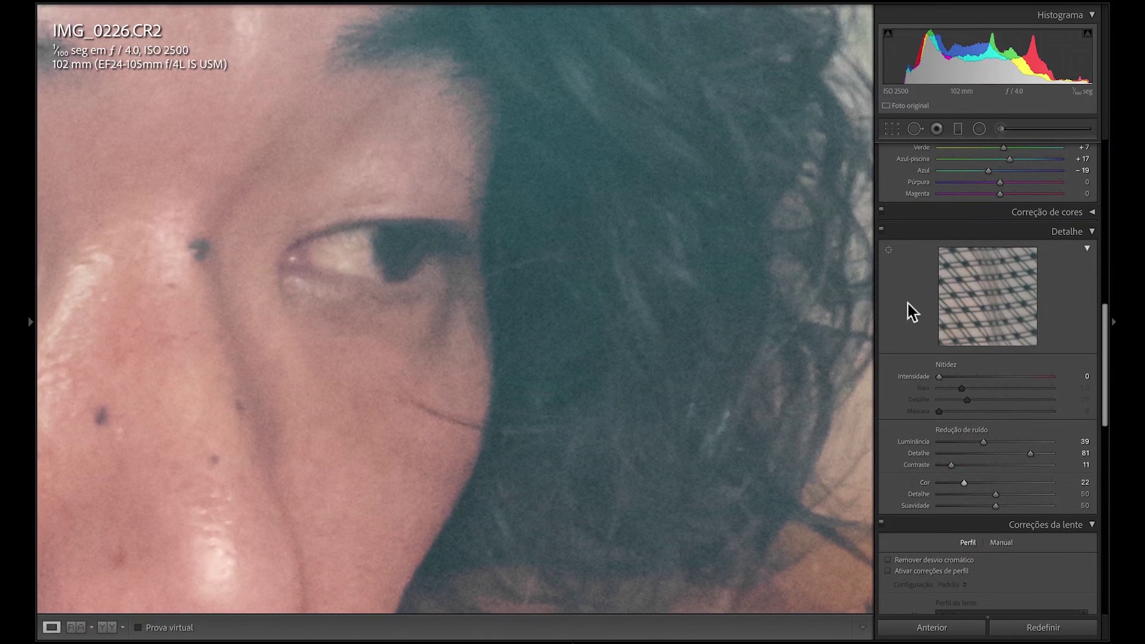
Step: Toggle the detail adjustments off and on to compare, then fit the whole photo in view
left_click(881, 229)
left_click(881, 229)
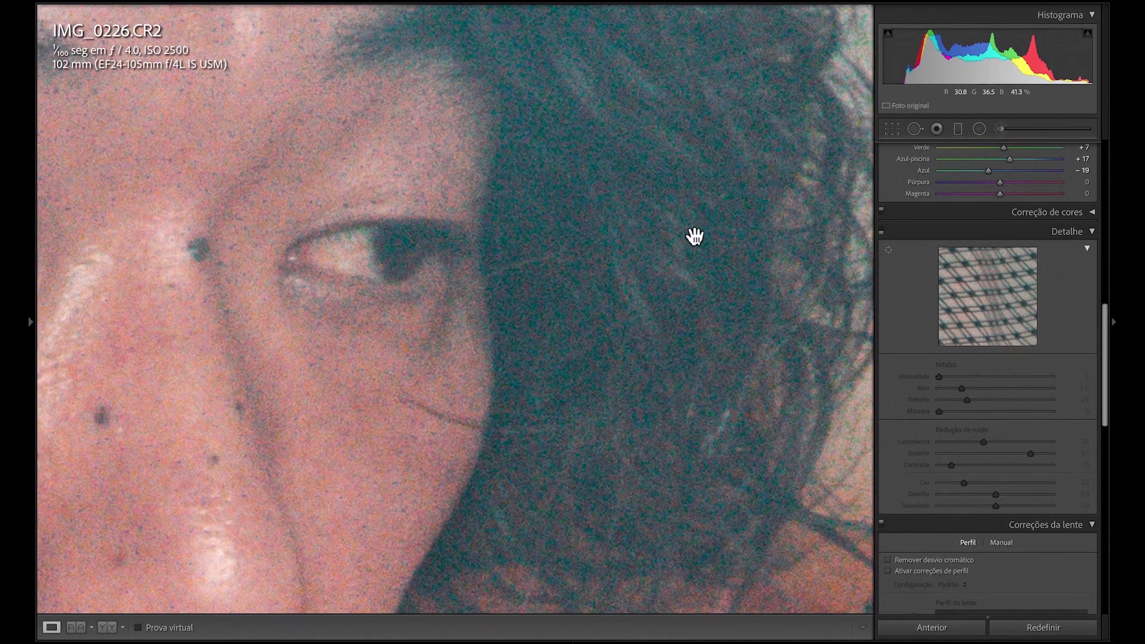
left_click(882, 231)
left_click(573, 335)
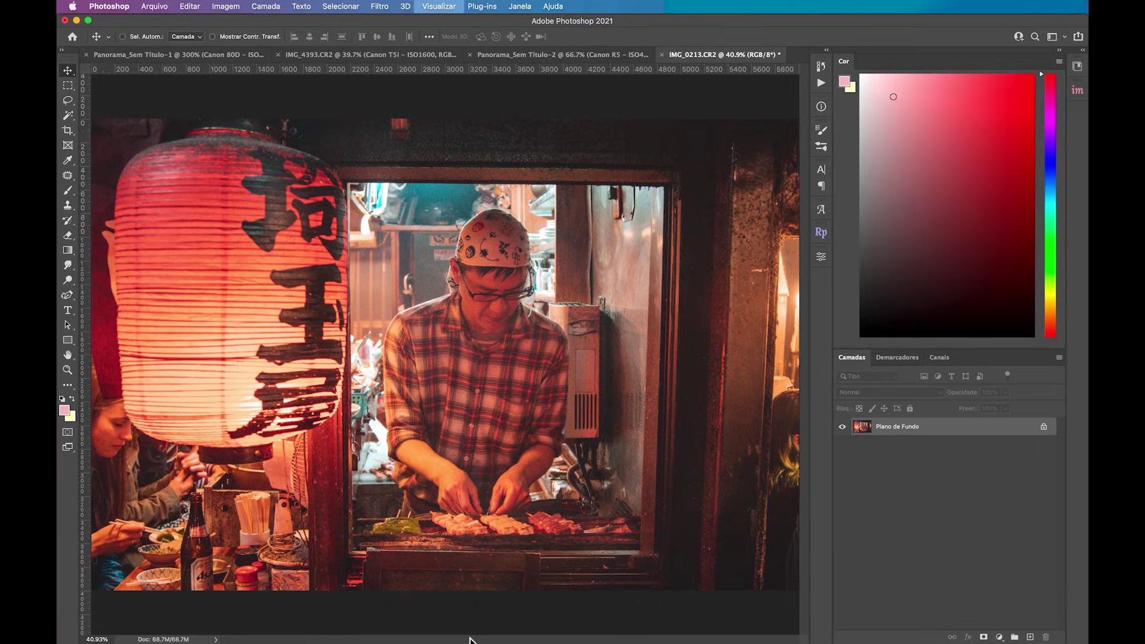
Step: Zoom in on the cook's face up to 300%, then settle at 200% to inspect the grain
key("super+1")
scroll(470, 639, "up", 2)
scroll(469, 640, "right", 2)
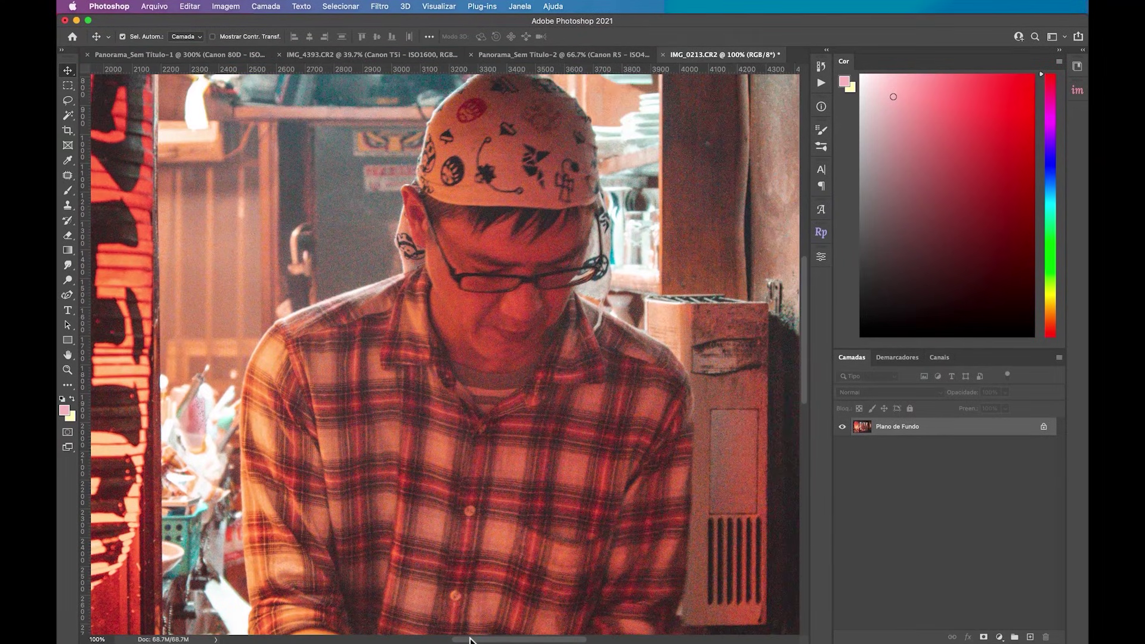
key("super+plus")
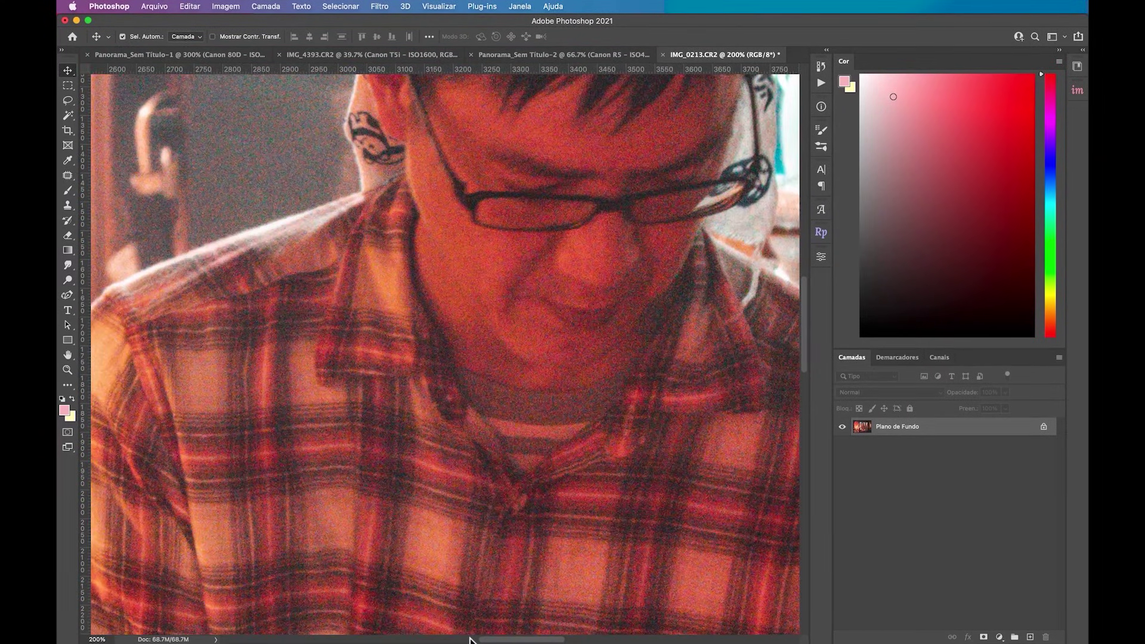
scroll(474, 453, "down", 2)
scroll(474, 453, "up", 3)
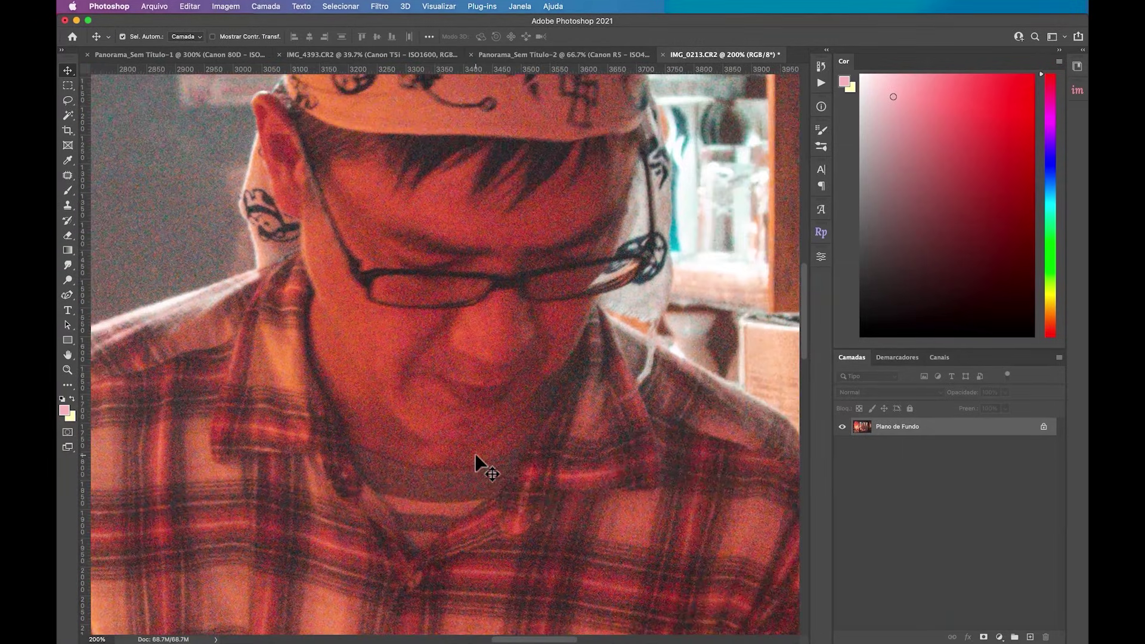
key("super+plus")
scroll(475, 452, "up", 2)
scroll(475, 453, "right", 2)
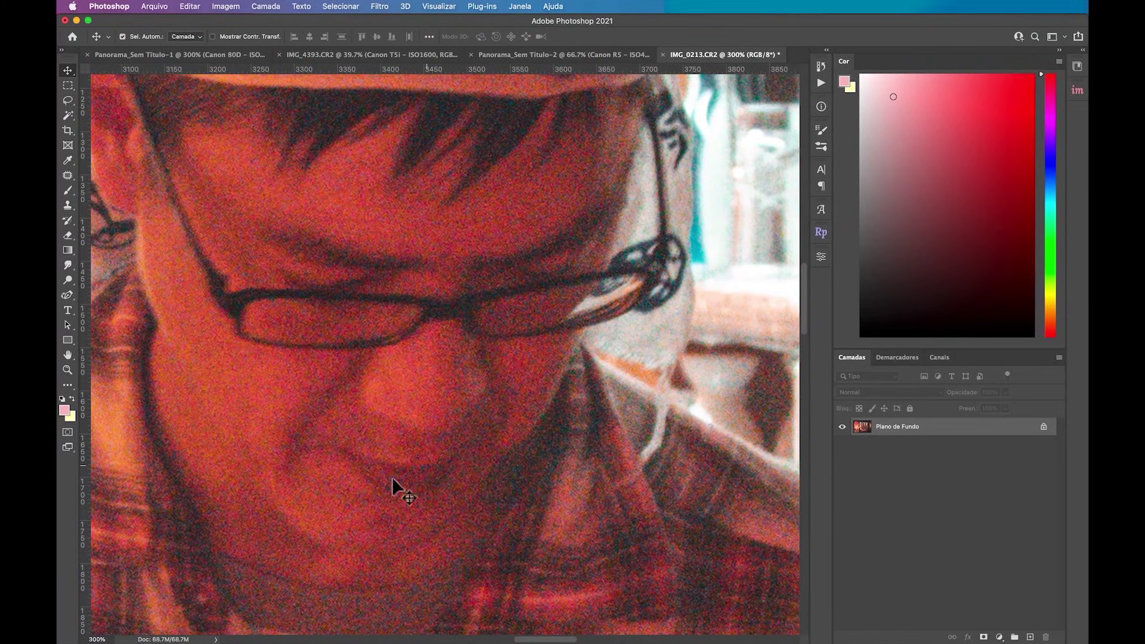
key("super+minus")
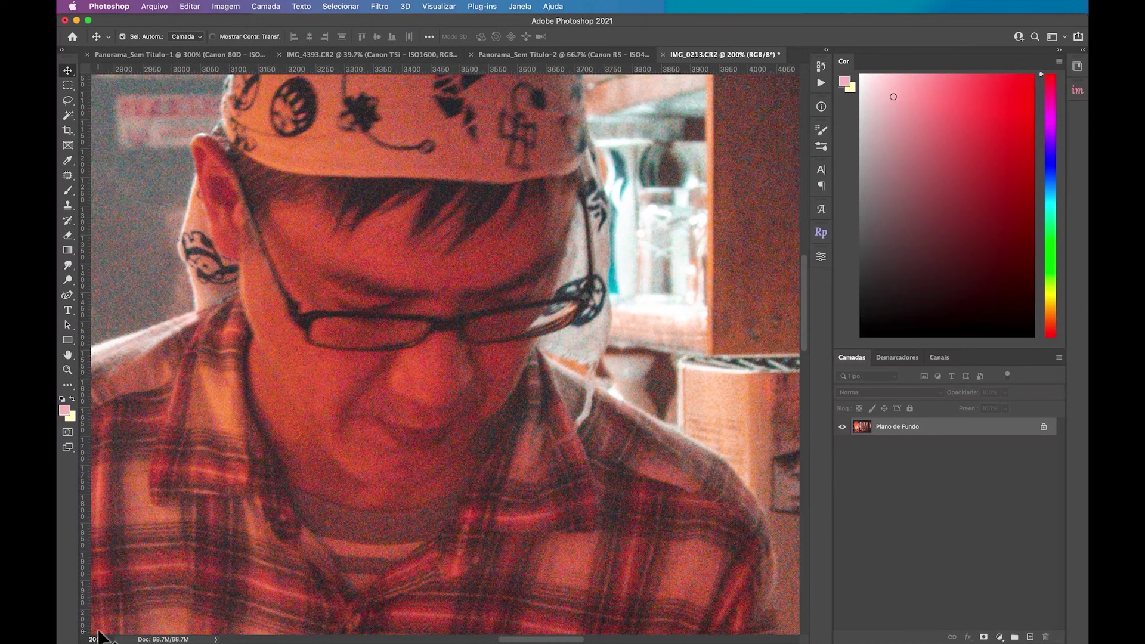
Step: Duplicate the background layer and open Reduzir Ruído with the face previewed at 200%
key("super+j")
key("super+0")
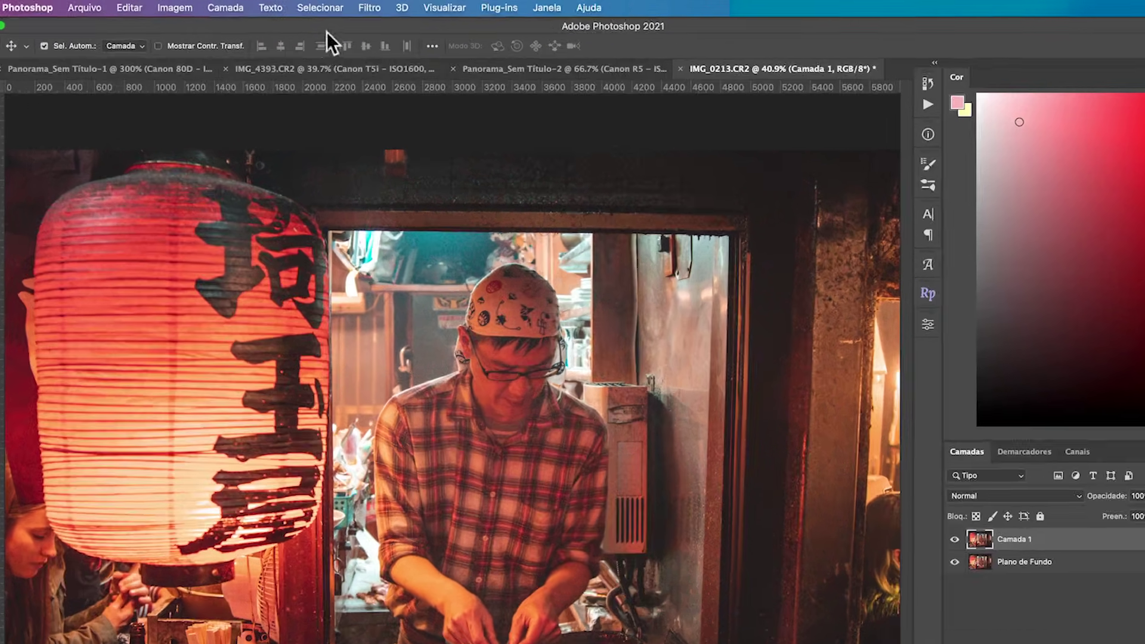
left_click(378, 6)
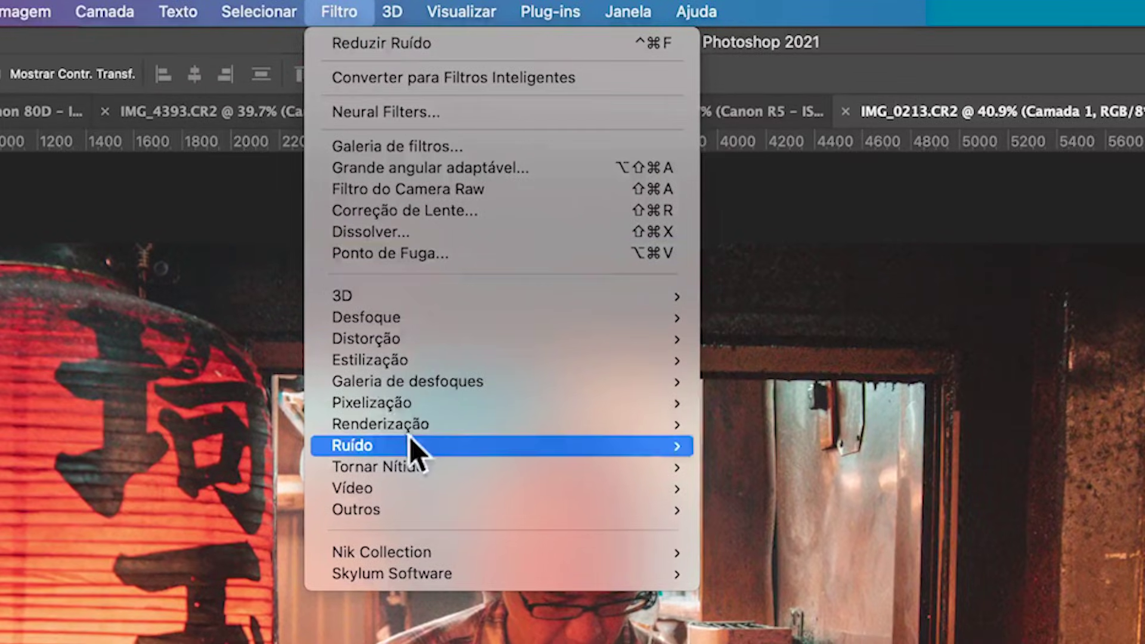
mouse_move(296, 446)
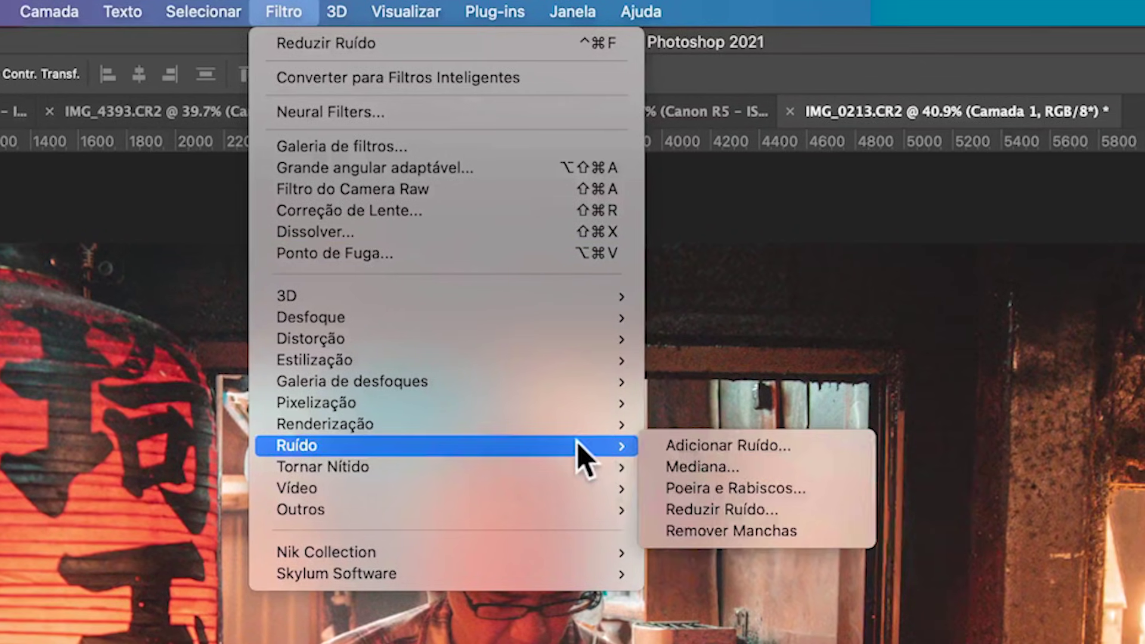
left_click(799, 509)
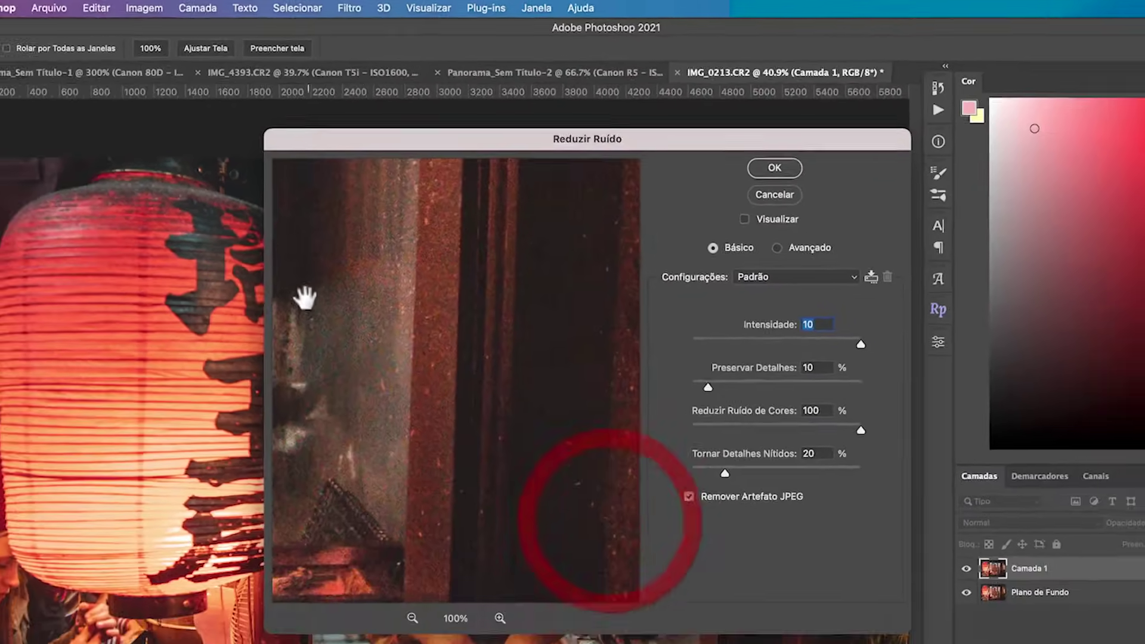
left_click_drag(305, 296, 470, 342)
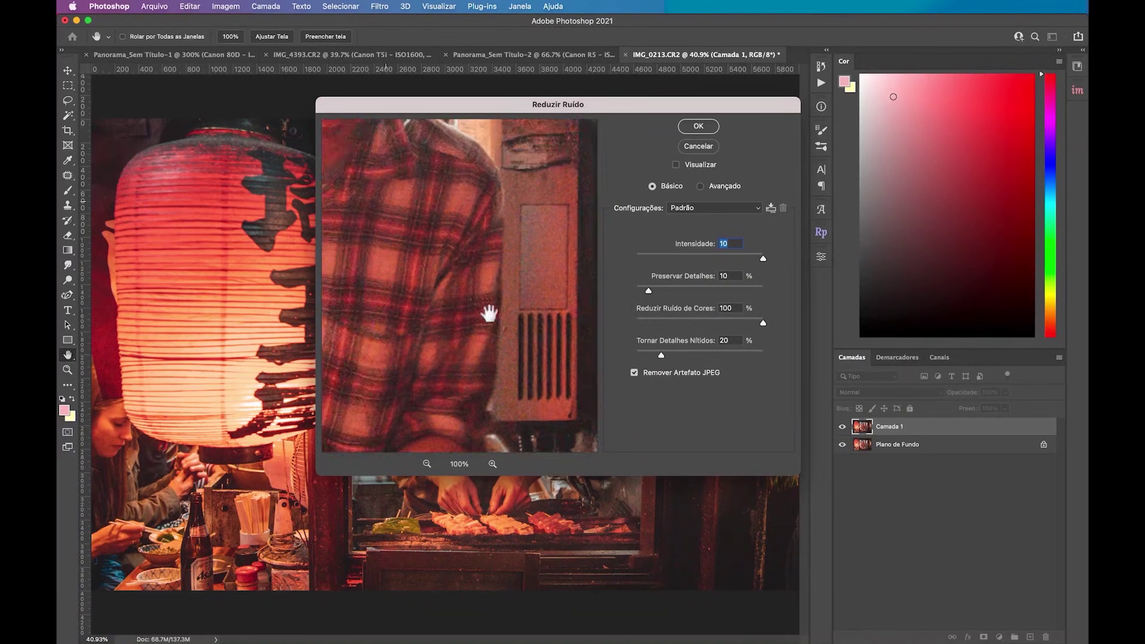
left_click(492, 463)
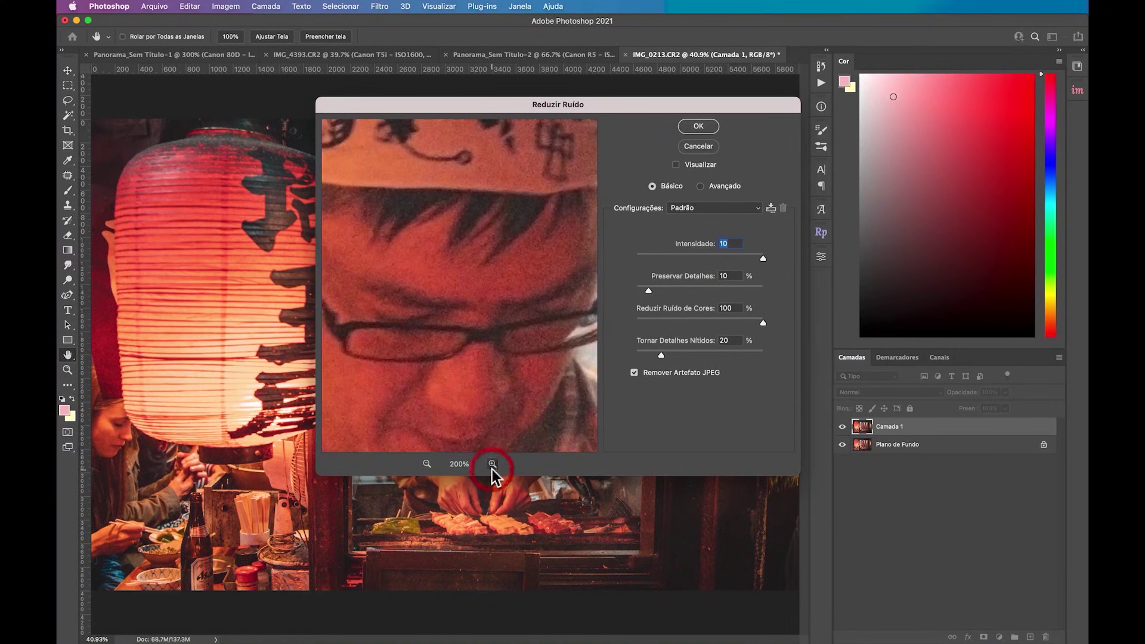
Step: Apply Reduzir Ruído with Intensidade 10 and Preservar Detalhes at 18%
left_click(446, 325)
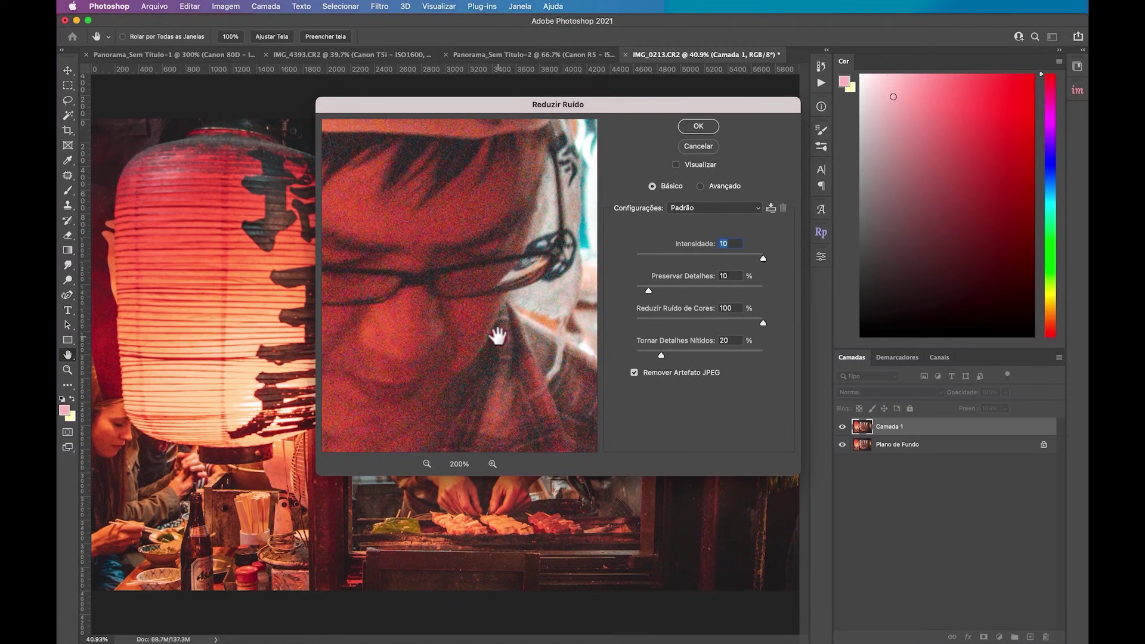
left_click_drag(497, 334, 542, 298)
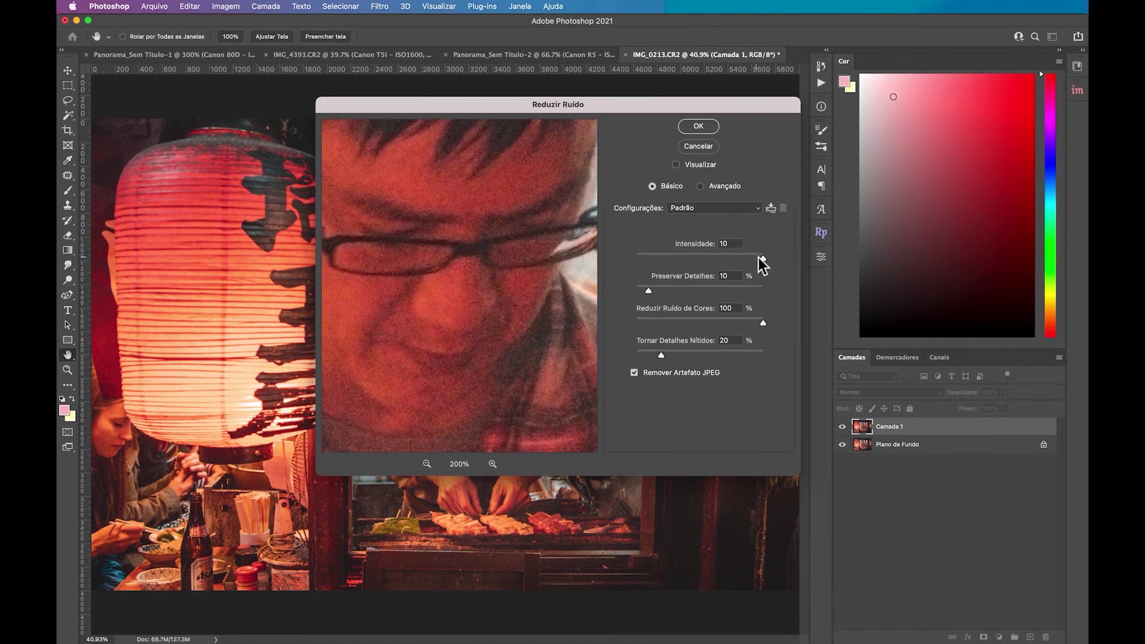
left_click_drag(755, 259, 643, 264)
left_click_drag(648, 288, 700, 289)
left_click_drag(700, 288, 659, 294)
key("Return")
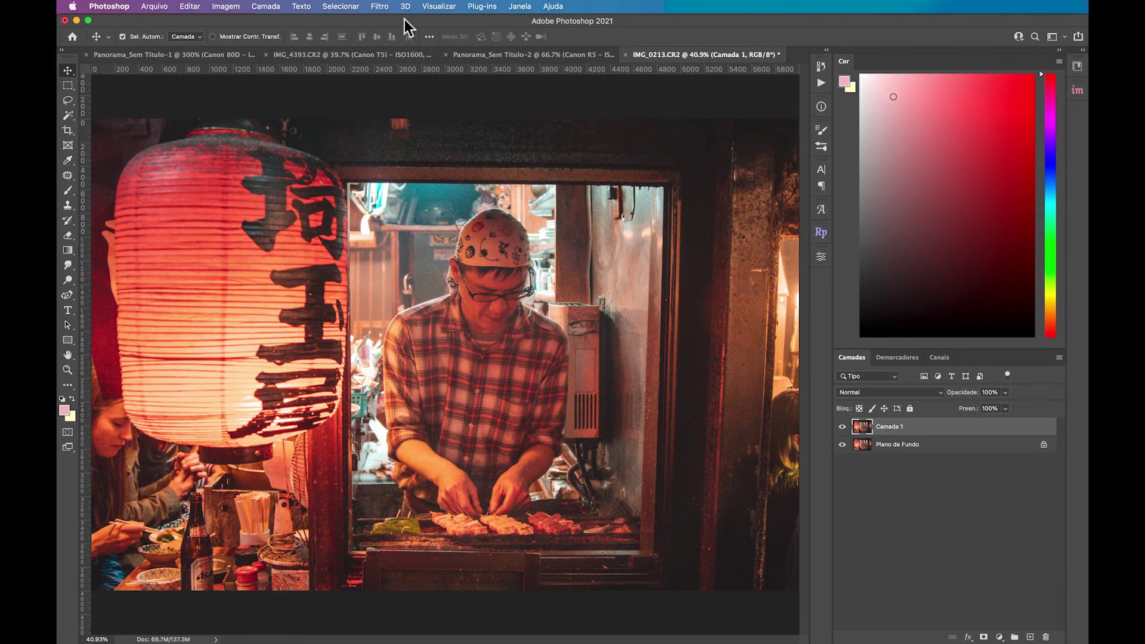
left_click(382, 6)
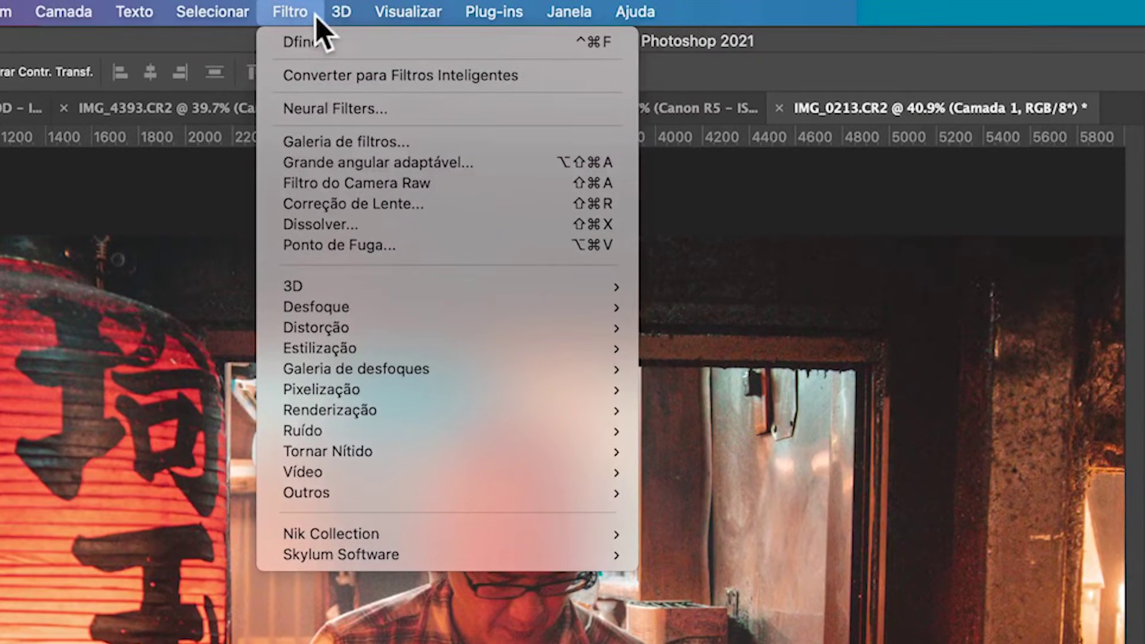
mouse_move(304, 347)
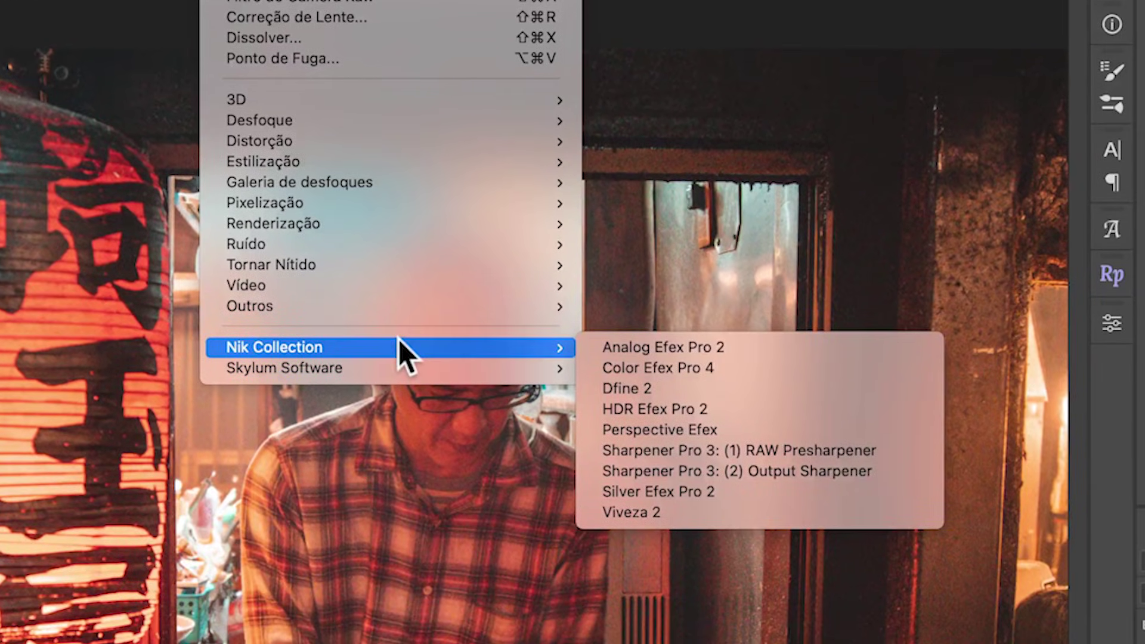
Step: Launch Dfine 2 and frame the cook's bandana in the full-resolution preview
left_click(686, 387)
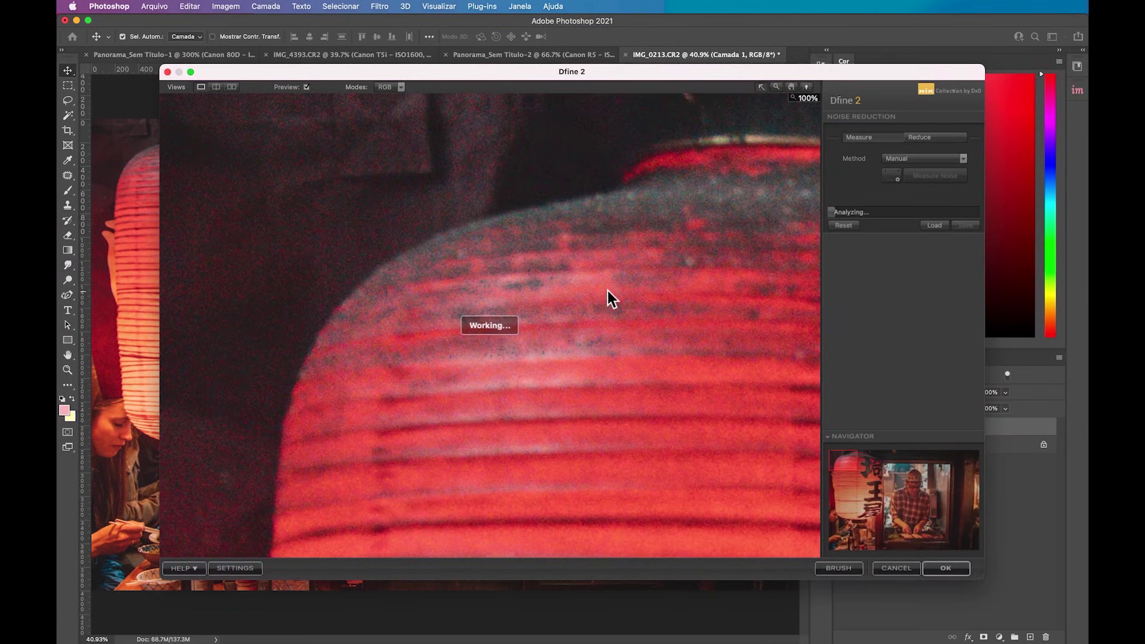
left_click(902, 478)
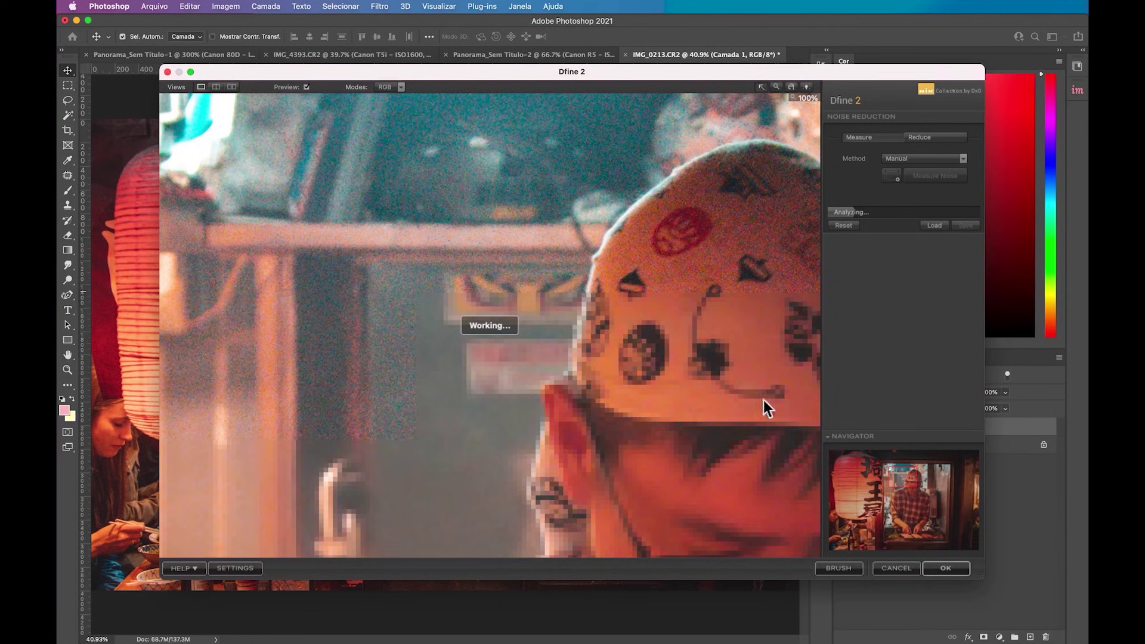
left_click(560, 299)
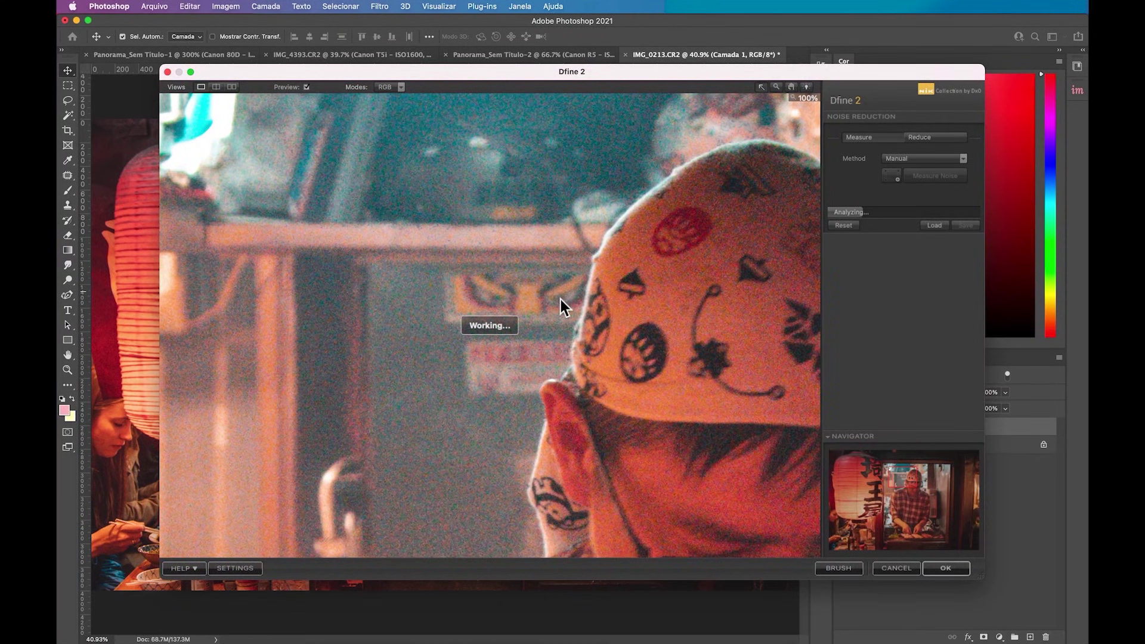
left_click(911, 491)
left_click_drag(911, 491, 912, 488)
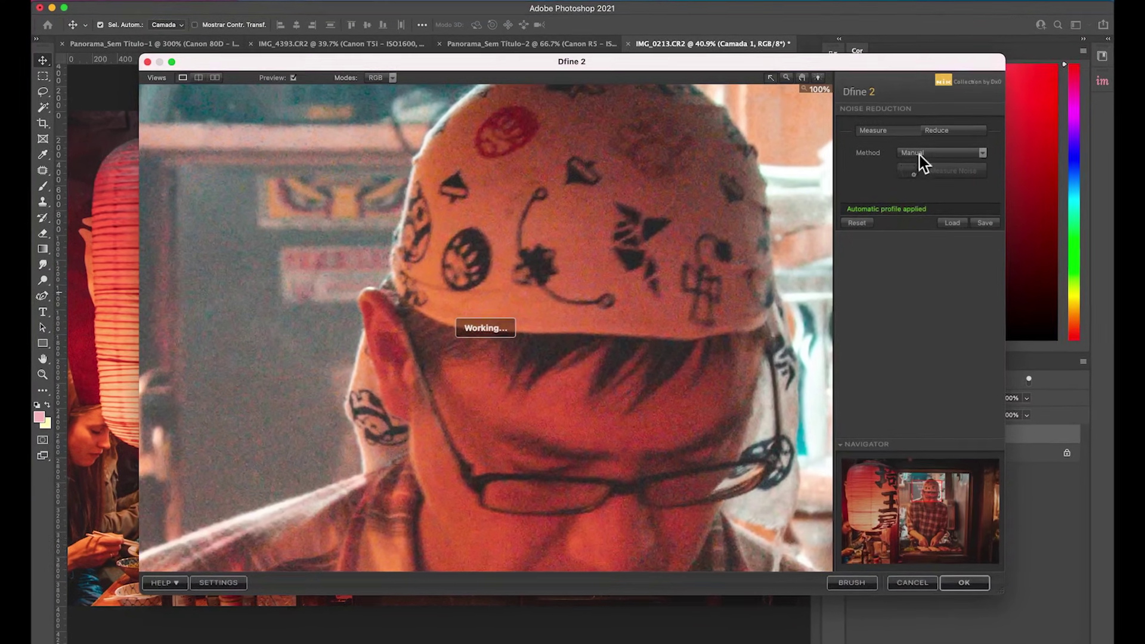
left_click(927, 158)
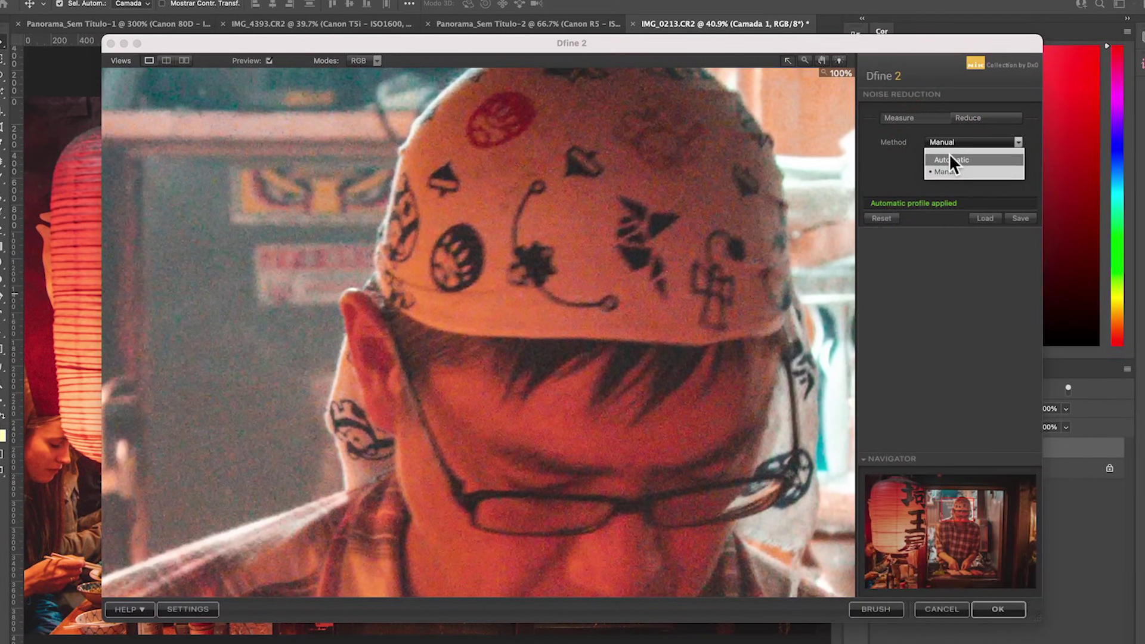
Step: Measure the portrait's noise manually from a sampled background area
left_click(950, 155)
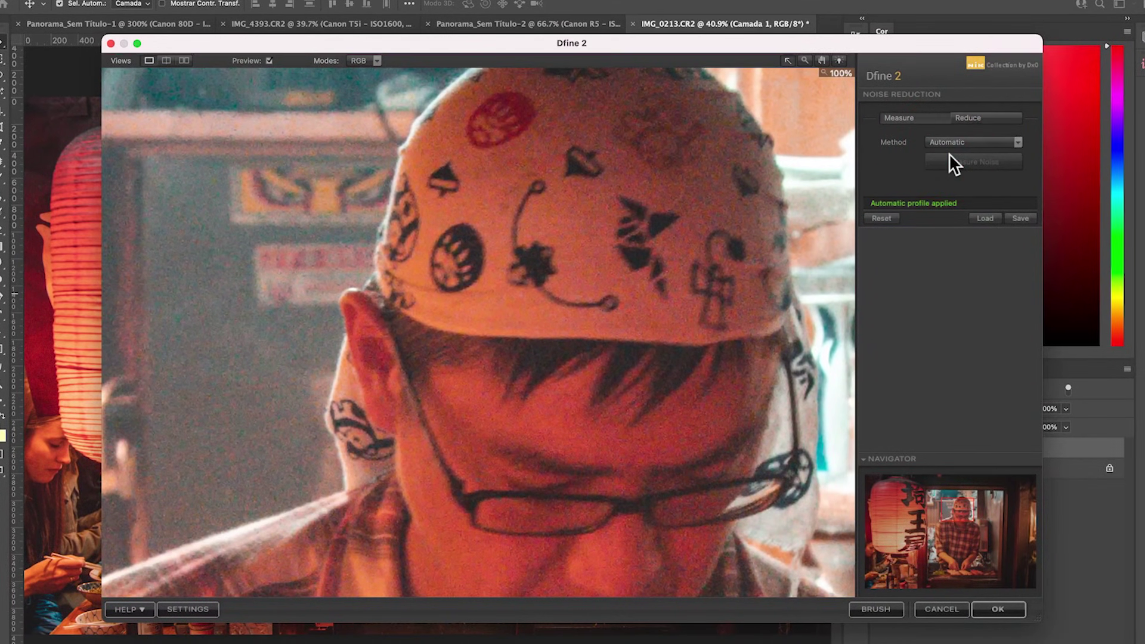
left_click(958, 142)
left_click(951, 171)
left_click_drag(167, 307, 247, 405)
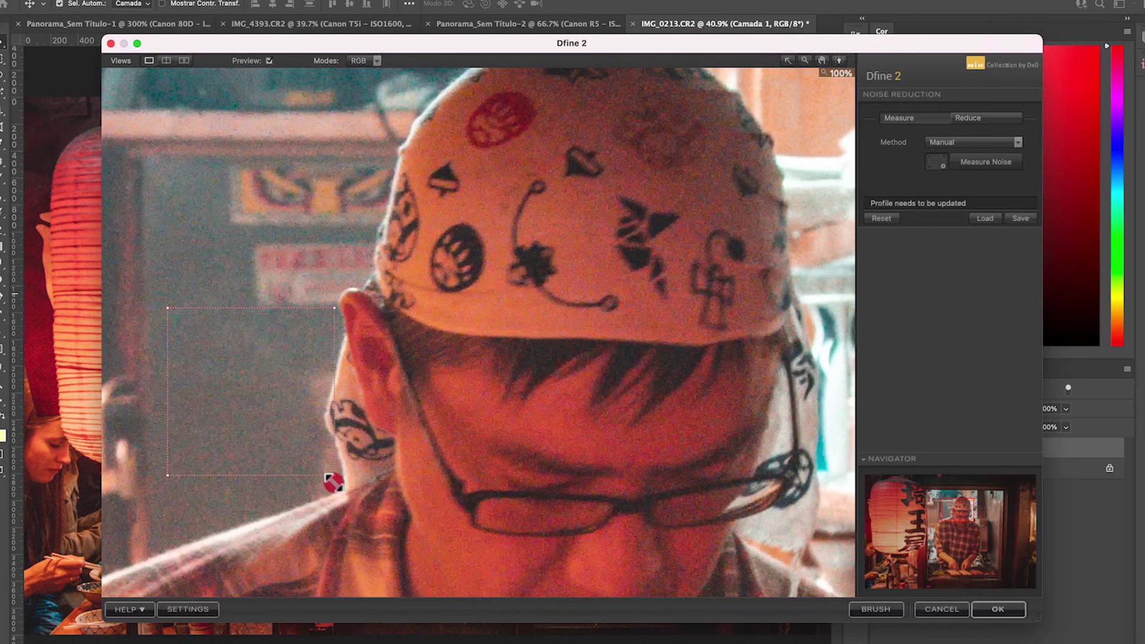
left_click_drag(317, 465, 321, 485)
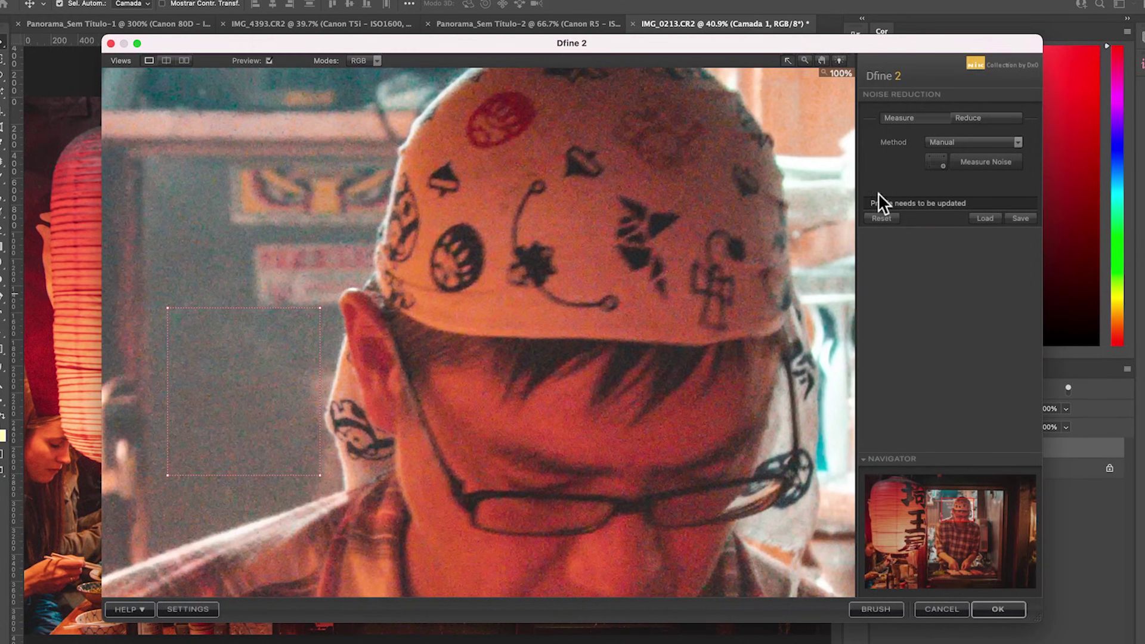
left_click(994, 161)
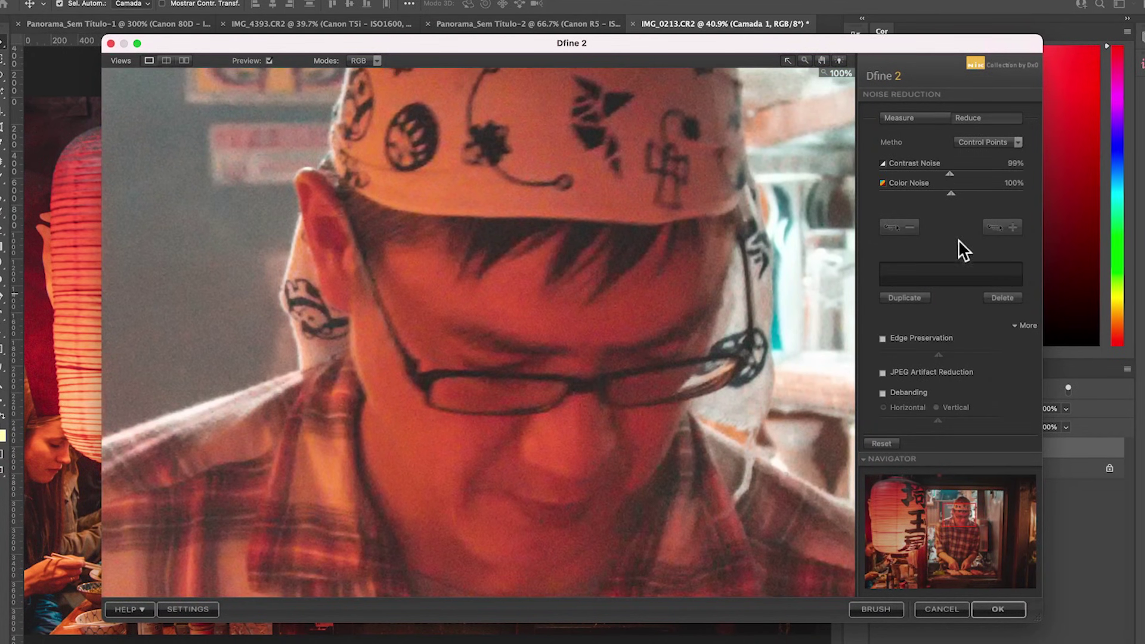
Step: Enable JPEG artifact reduction and edge preservation at about 57%
left_click(923, 370)
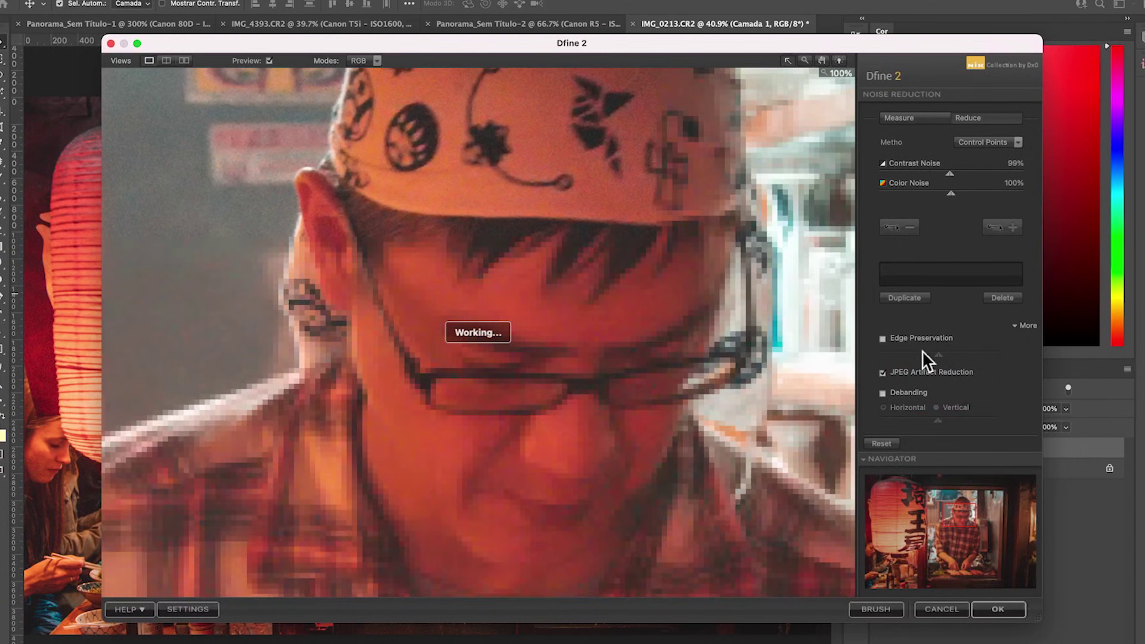
left_click(915, 337)
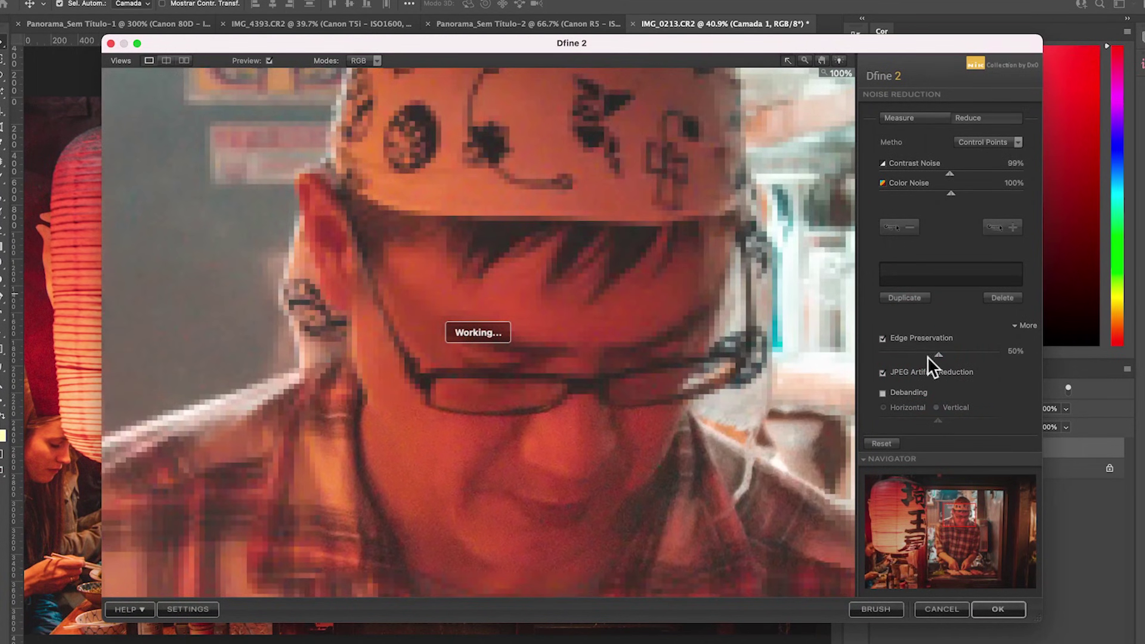
left_click_drag(941, 356, 950, 358)
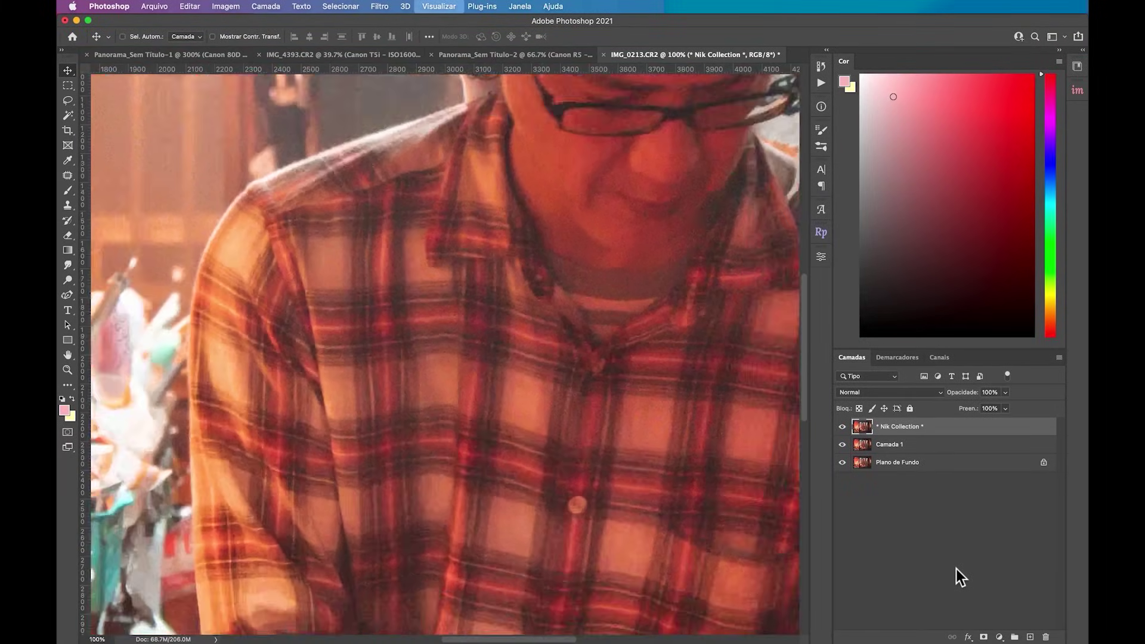
Step: Toggle the Nik Collection layer to compare with the original, then duplicate it with Cmd+J
scroll(580, 284, "up", 5)
scroll(581, 285, "right", 3)
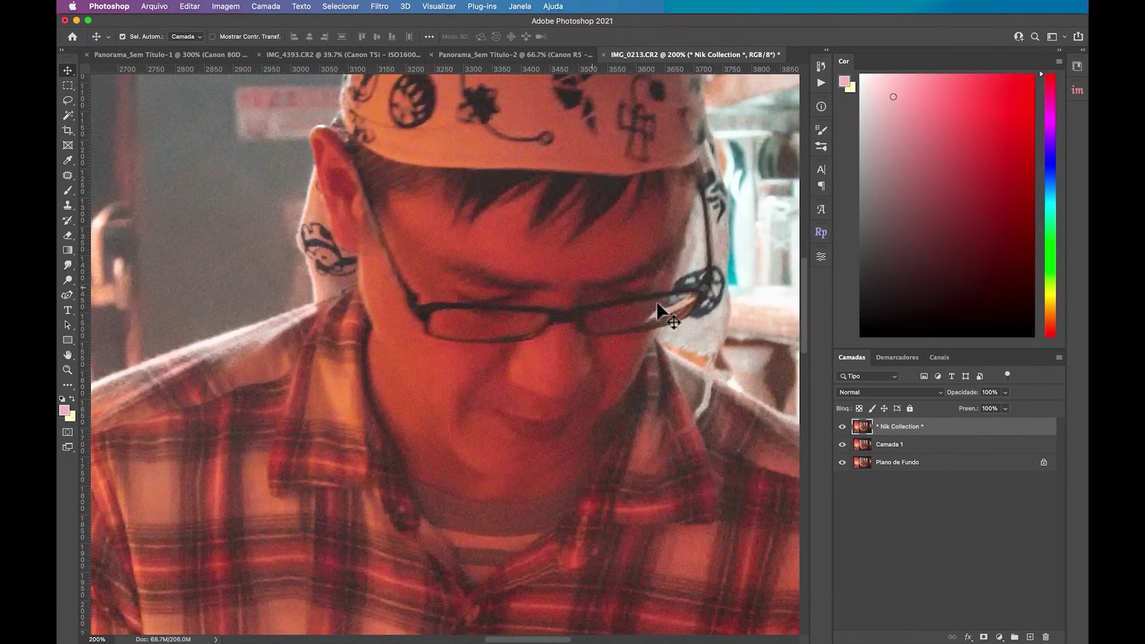
left_click(842, 426)
left_click(839, 431)
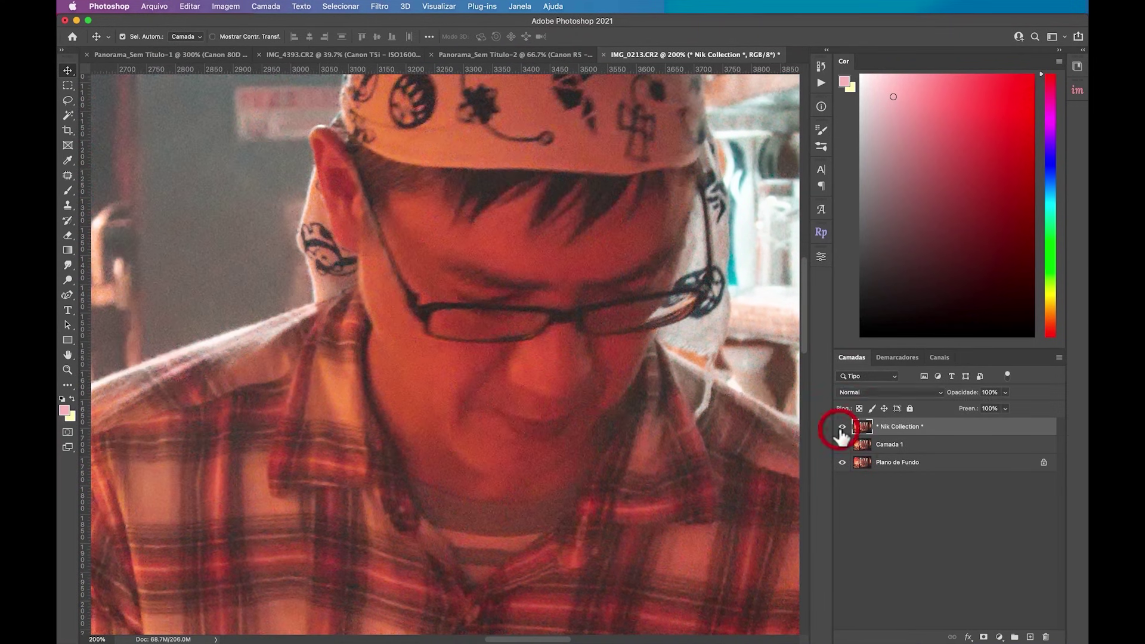
left_click(840, 430)
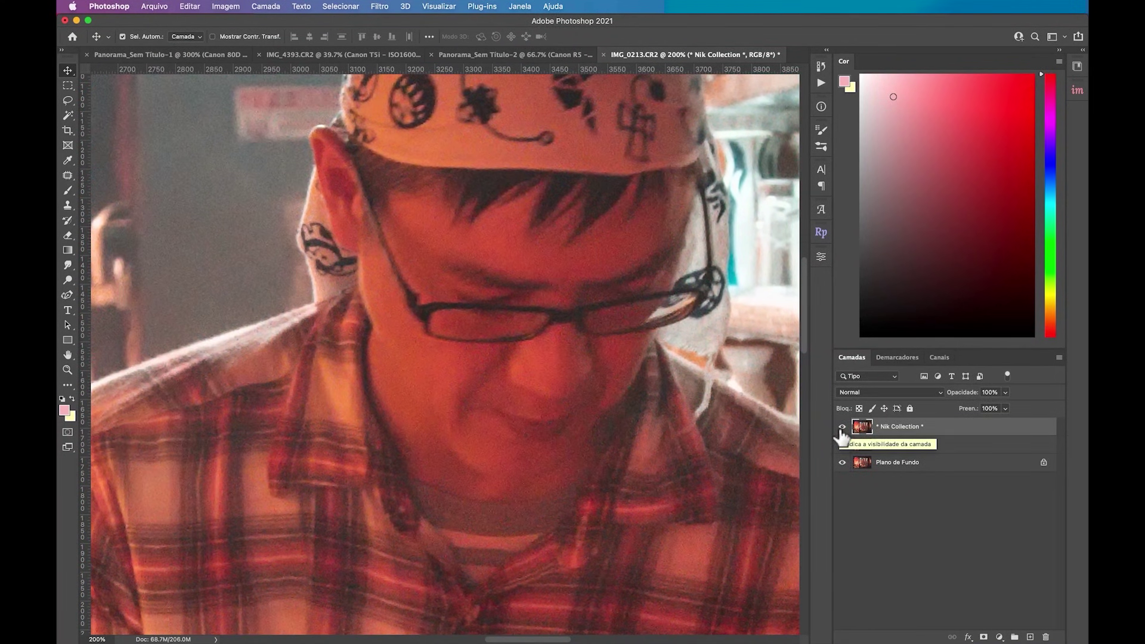
key("super+j")
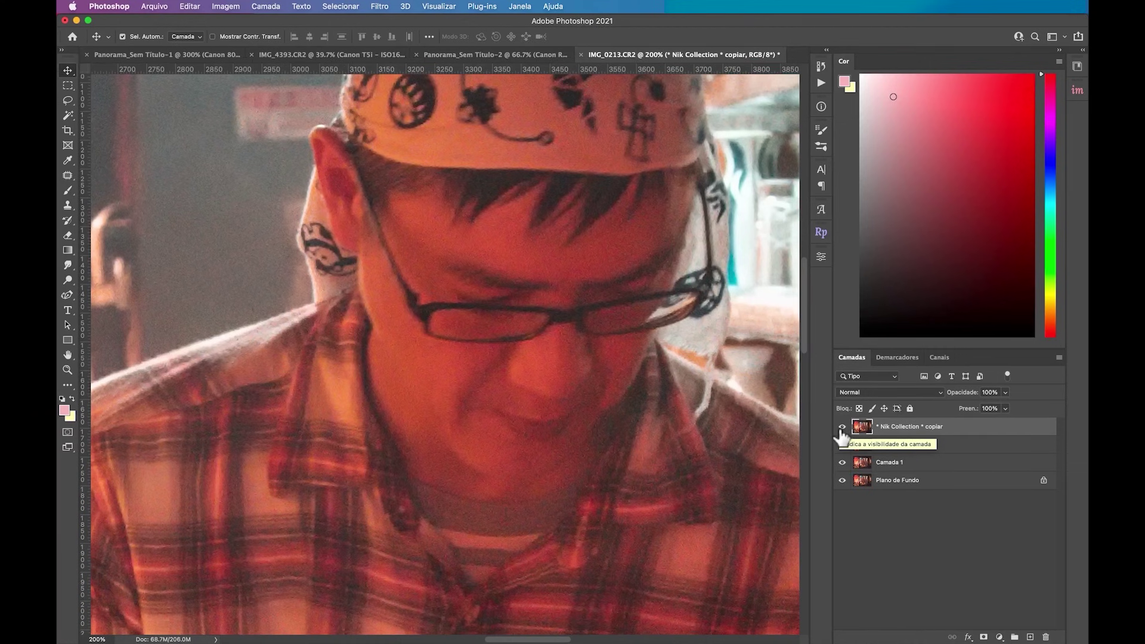
left_click(380, 8)
mouse_move(429, 248)
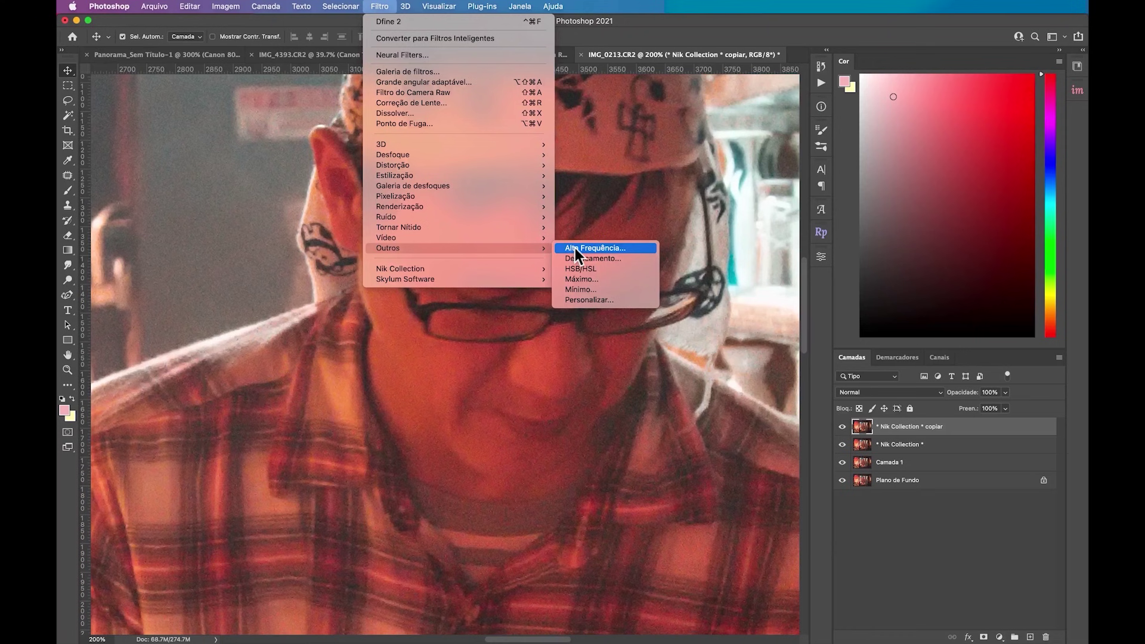
Step: Apply a 2-pixel Alta Frequência (High Pass) filter and blend the layer as Sobrepor
left_click(574, 248)
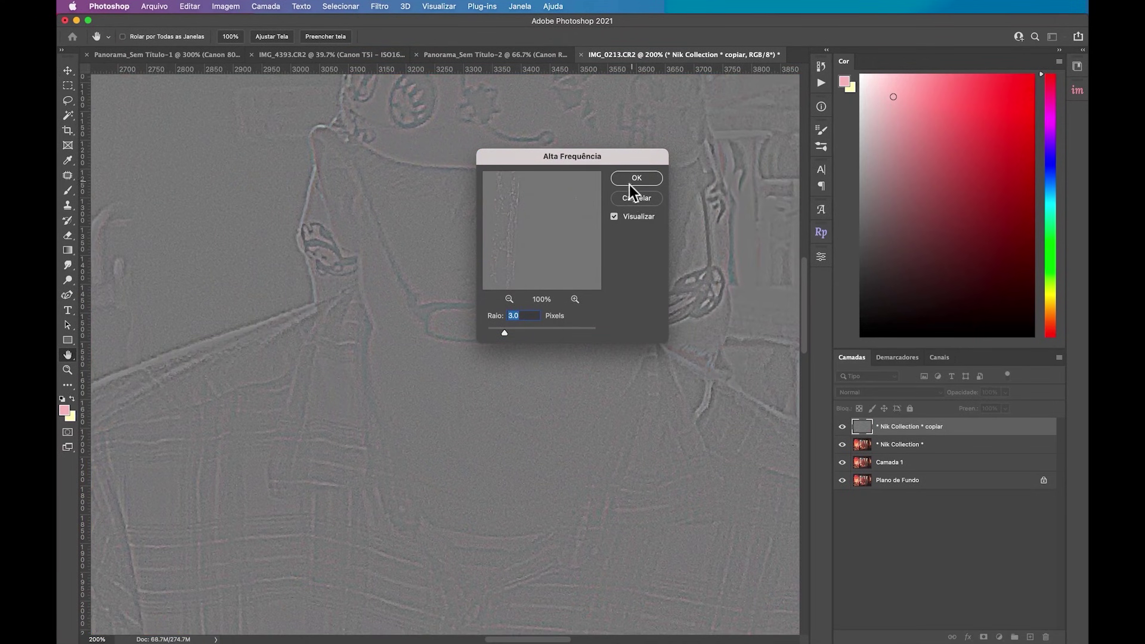
type("2")
key("Return")
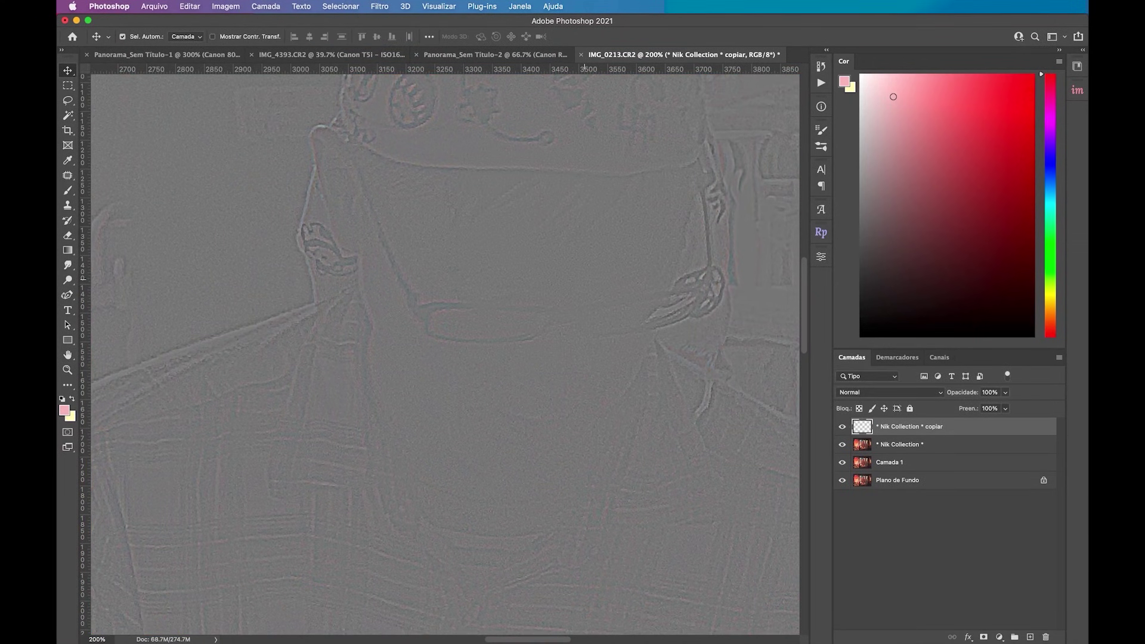
left_click(903, 393)
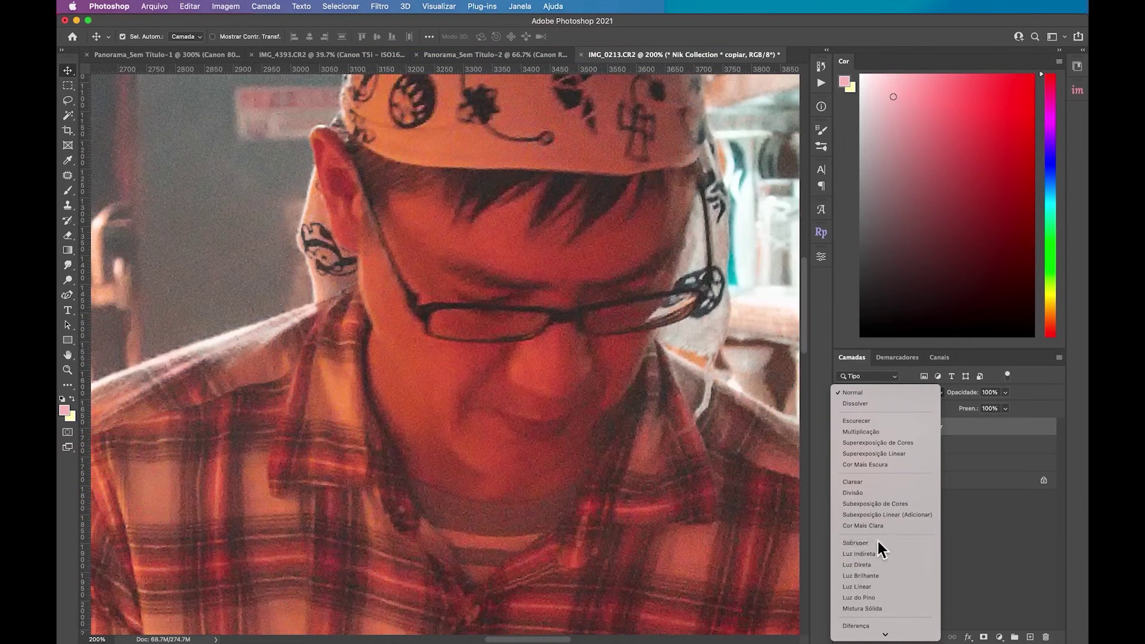
left_click(878, 541)
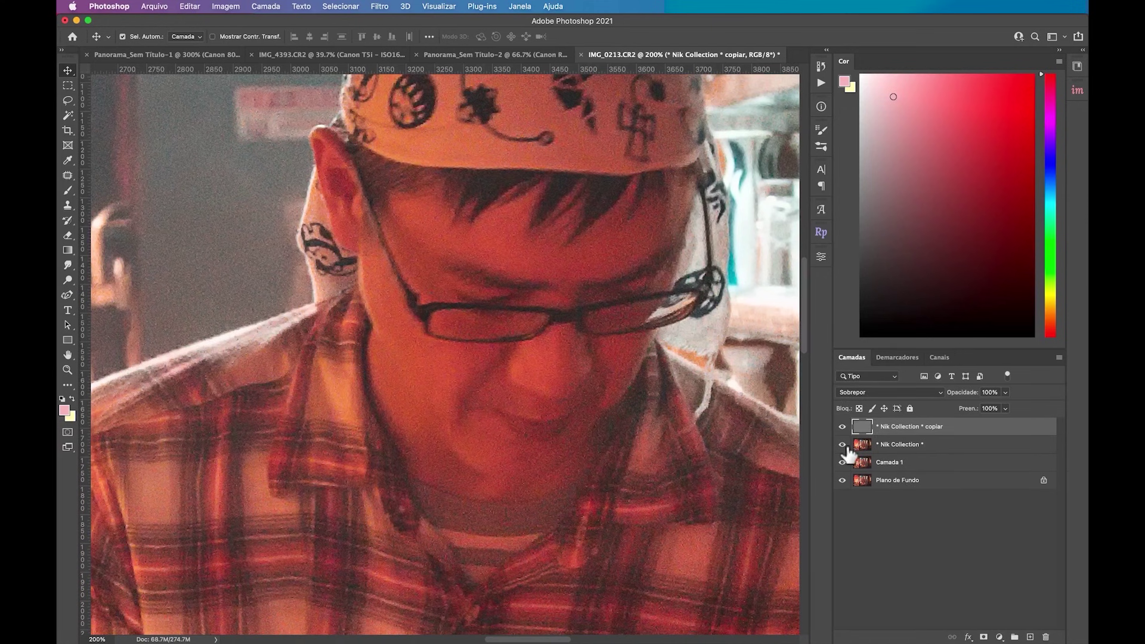
Step: Compare against the Plano de Fundo layer alone and fit the image to the window
left_click(843, 479, "alt")
left_click(843, 480, "alt")
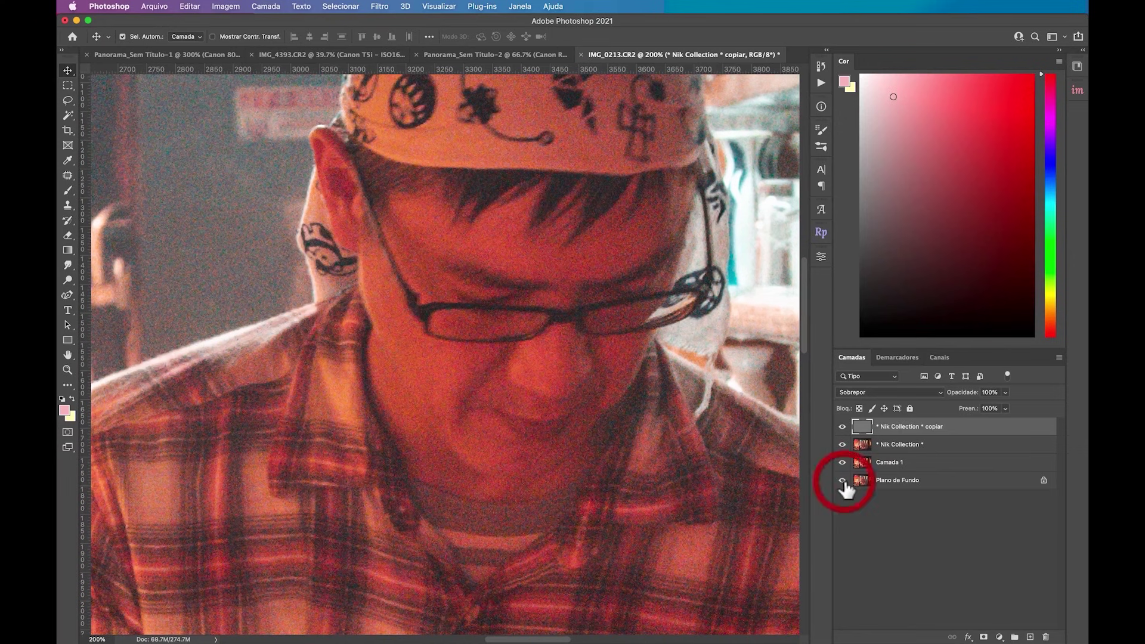
key("super+0")
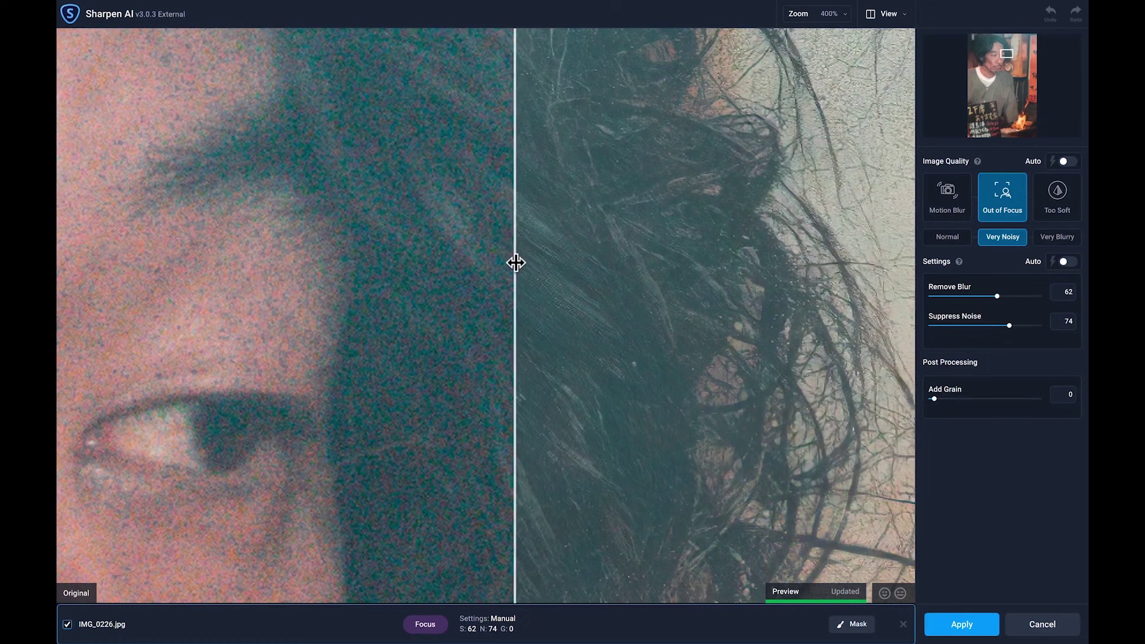
Step: Sweep the split-view divider to compare original and sharpened eye and hair detail
mouse_move(516, 262)
left_mouse_down()
mouse_move(211, 326)
mouse_move(97, 322)
mouse_move(864, 335)
mouse_move(206, 310)
left_mouse_up()
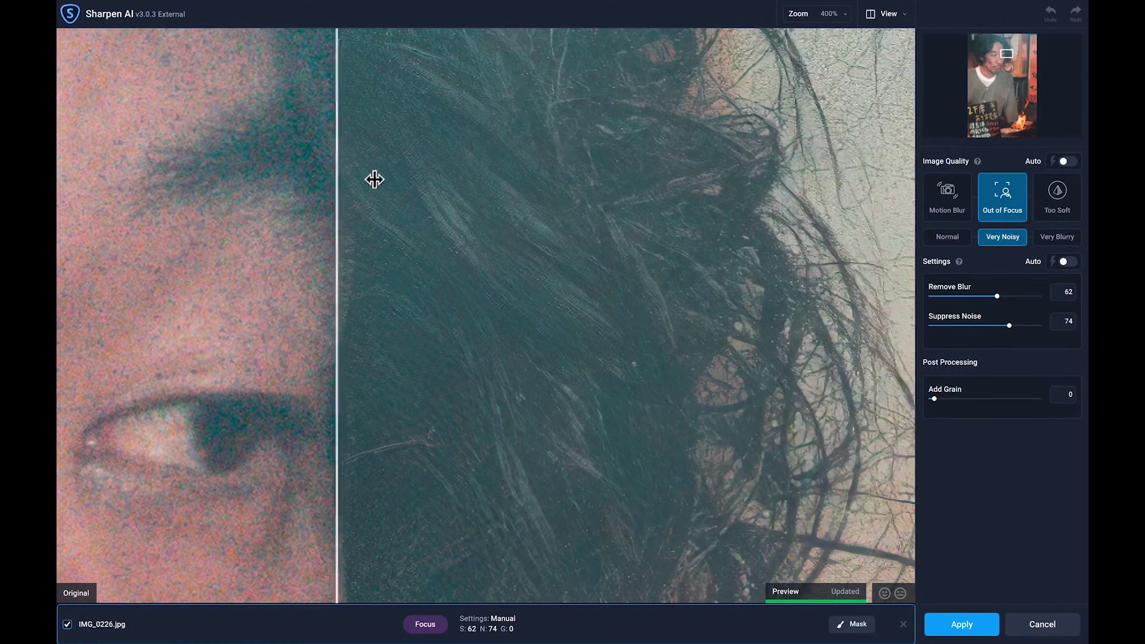
left_click_drag(814, 261, 858, 275)
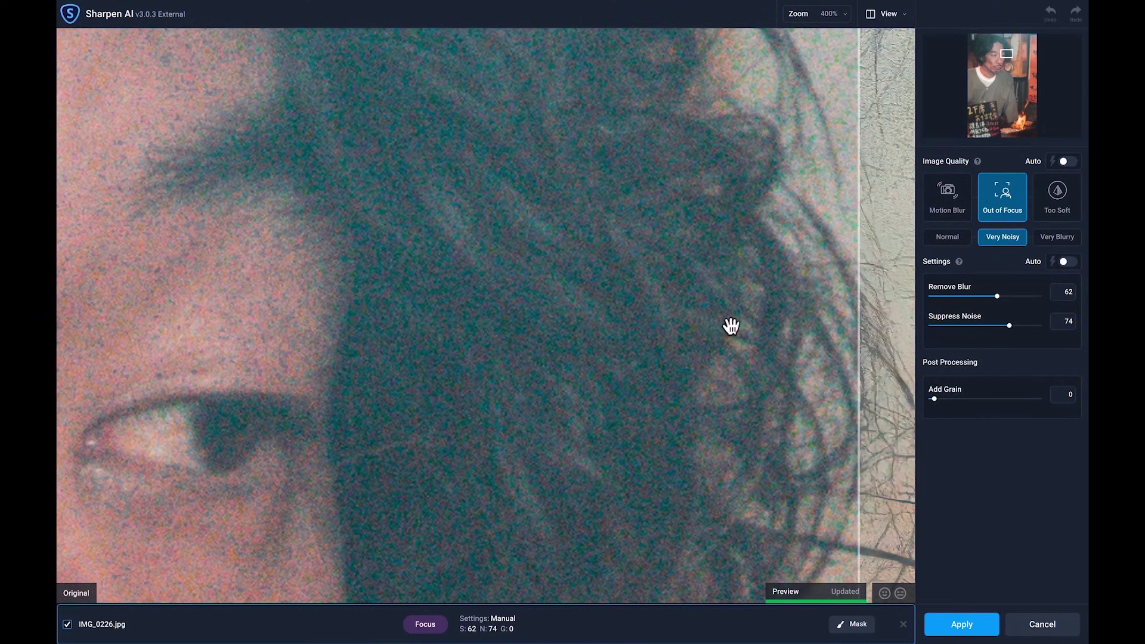
left_click_drag(858, 351, 373, 368)
left_click_drag(635, 367, 309, 390)
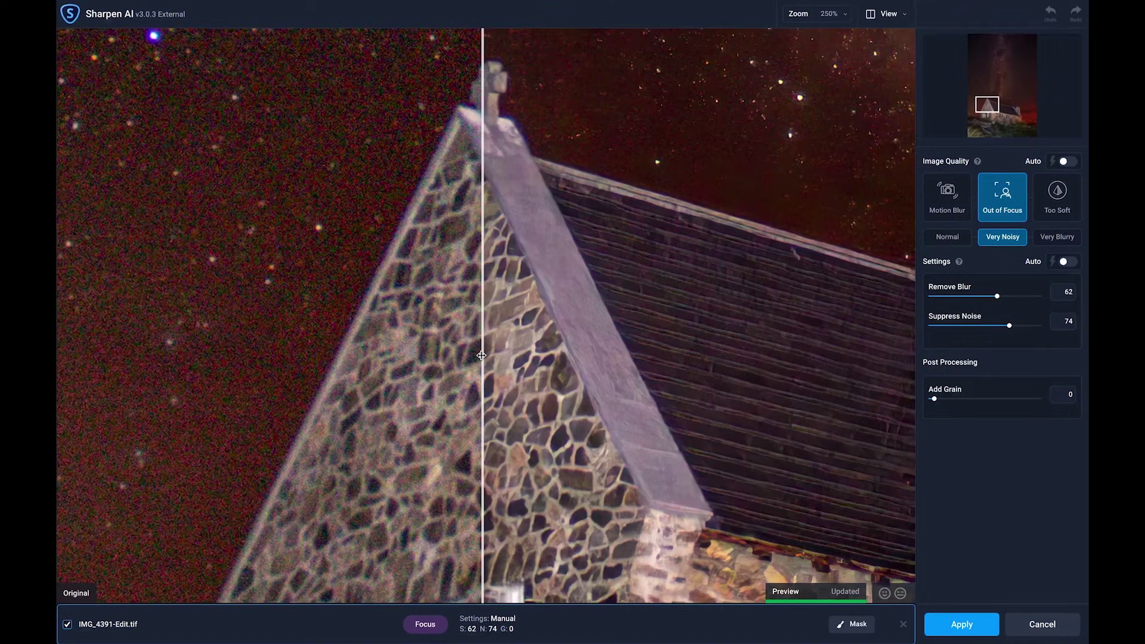
Step: Compare original and sharpened church gable, stonework and night sky with the split divider
left_click_drag(481, 355, 164, 355)
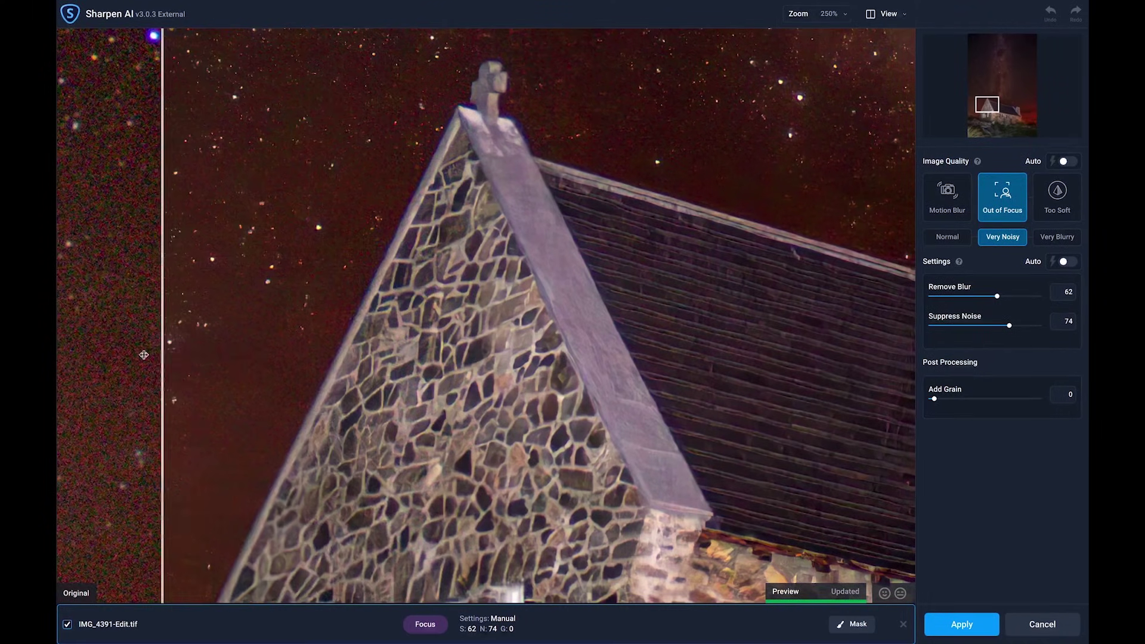
mouse_move(72, 362)
left_mouse_down()
mouse_move(865, 328)
mouse_move(273, 297)
mouse_move(663, 361)
mouse_move(263, 325)
left_mouse_up()
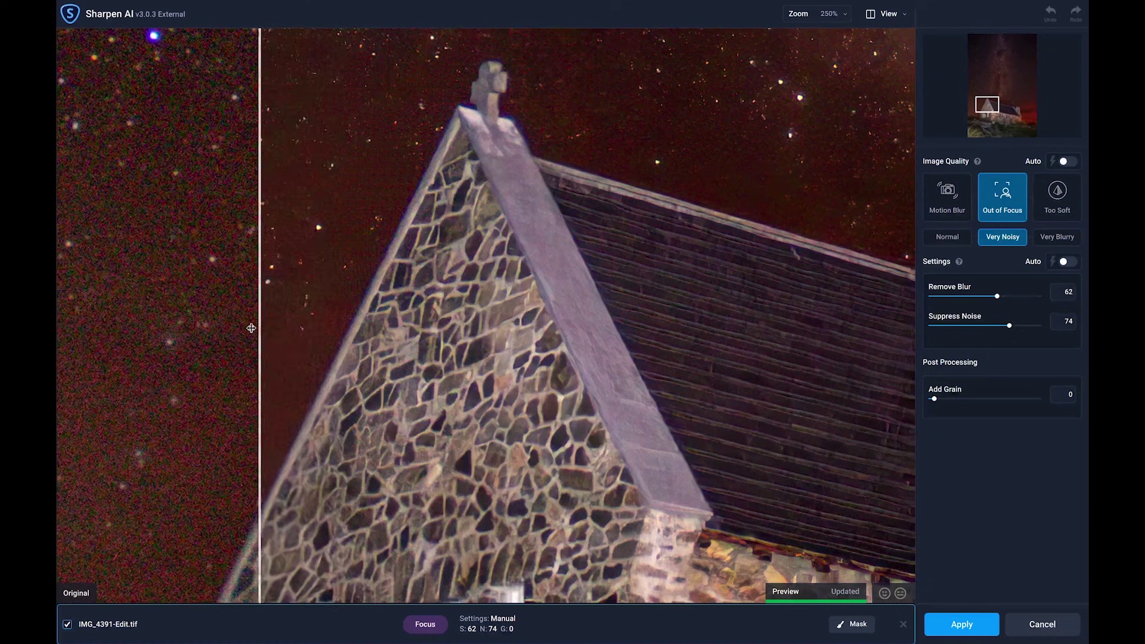
left_click_drag(302, 365, 731, 419)
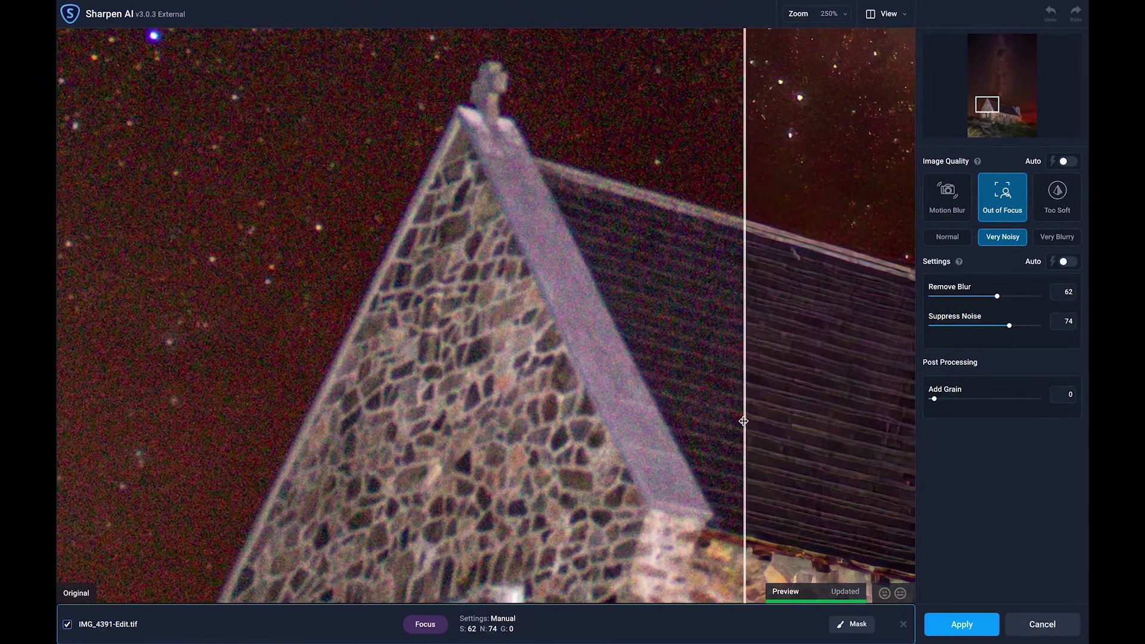
left_click_drag(635, 413, 346, 383)
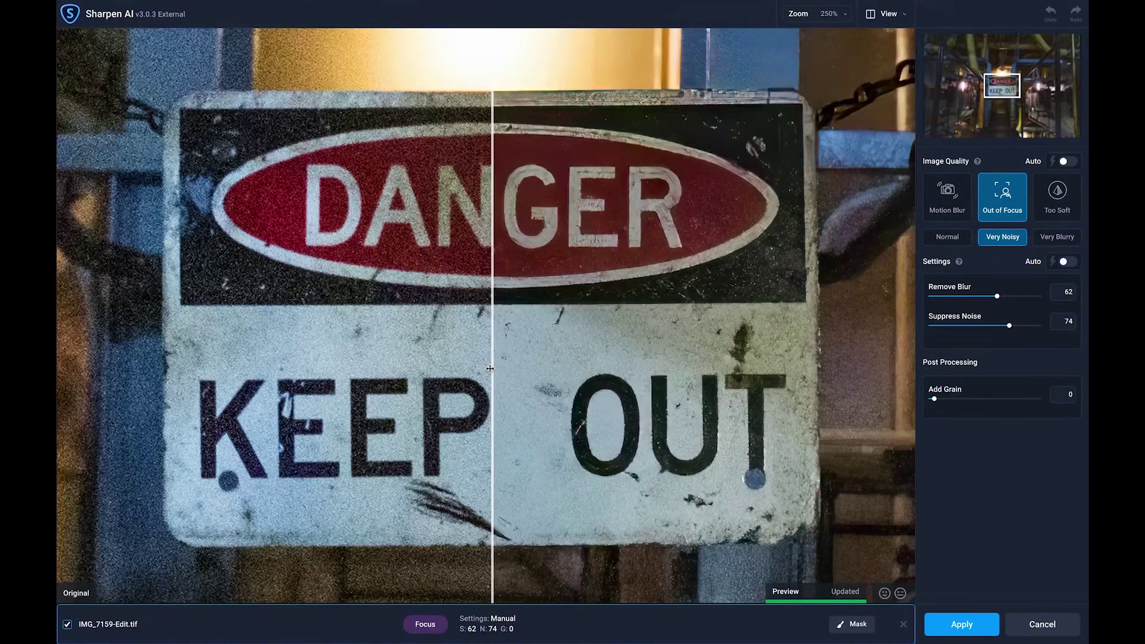
mouse_move(490, 368)
left_mouse_down()
mouse_move(843, 381)
mouse_move(58, 385)
left_mouse_up()
mouse_move(146, 389)
left_mouse_down()
mouse_move(843, 382)
mouse_move(109, 388)
mouse_move(1014, 414)
mouse_move(59, 477)
mouse_move(482, 519)
left_mouse_up()
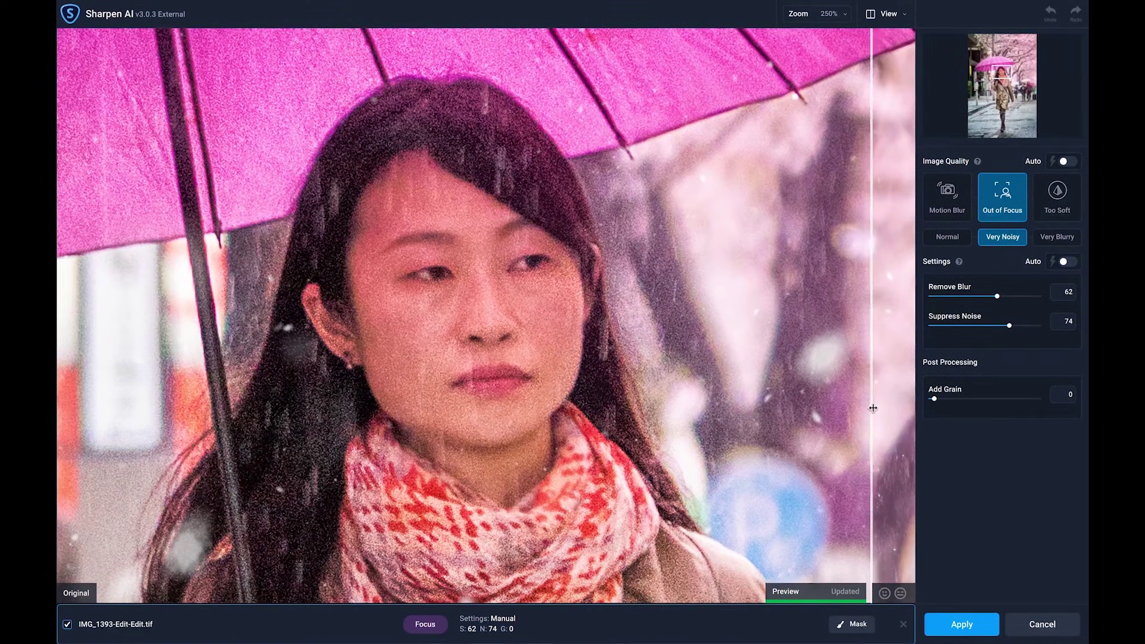
Step: Sweep the split divider across the umbrella woman's face to compare original and sharpened
left_click_drag(568, 421, 139, 440)
left_click_drag(73, 427, 491, 441)
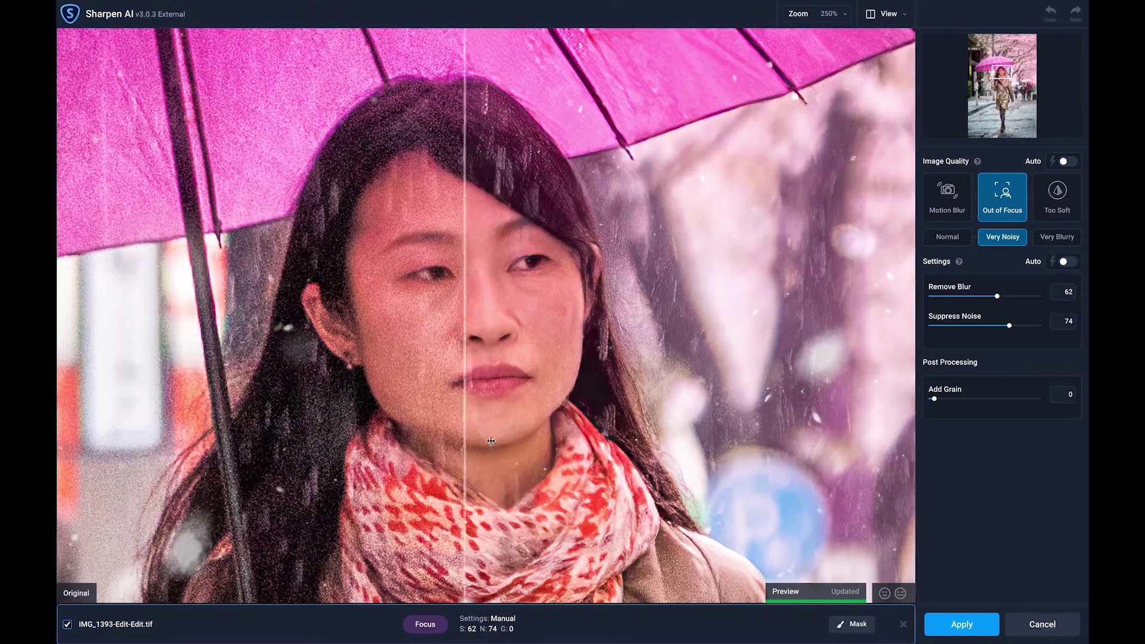
left_click_drag(739, 431, 405, 459)
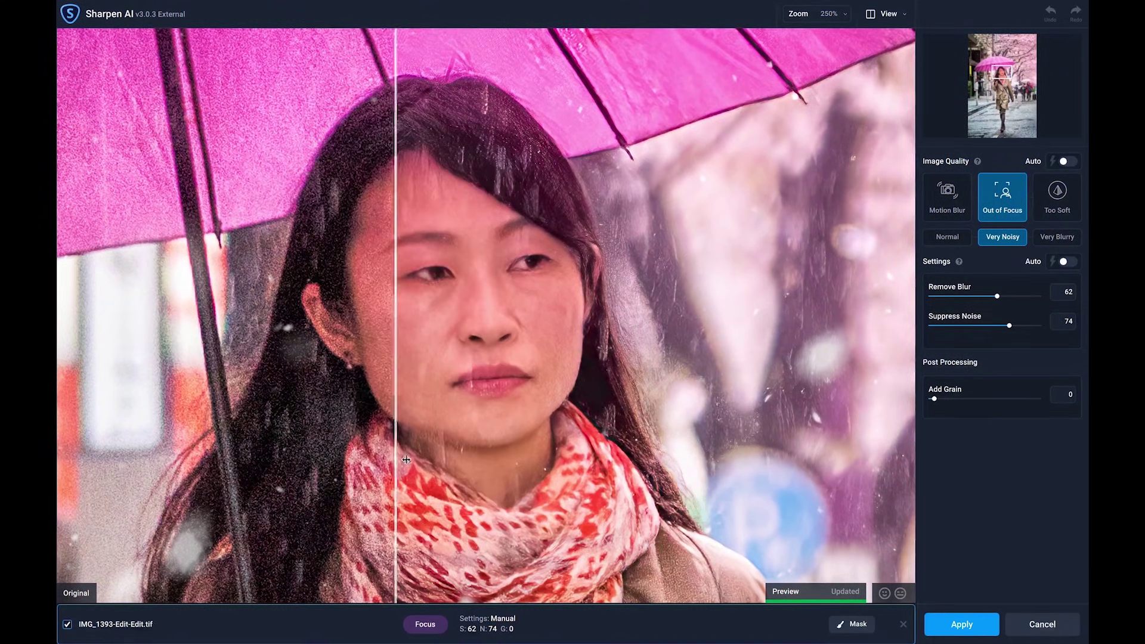